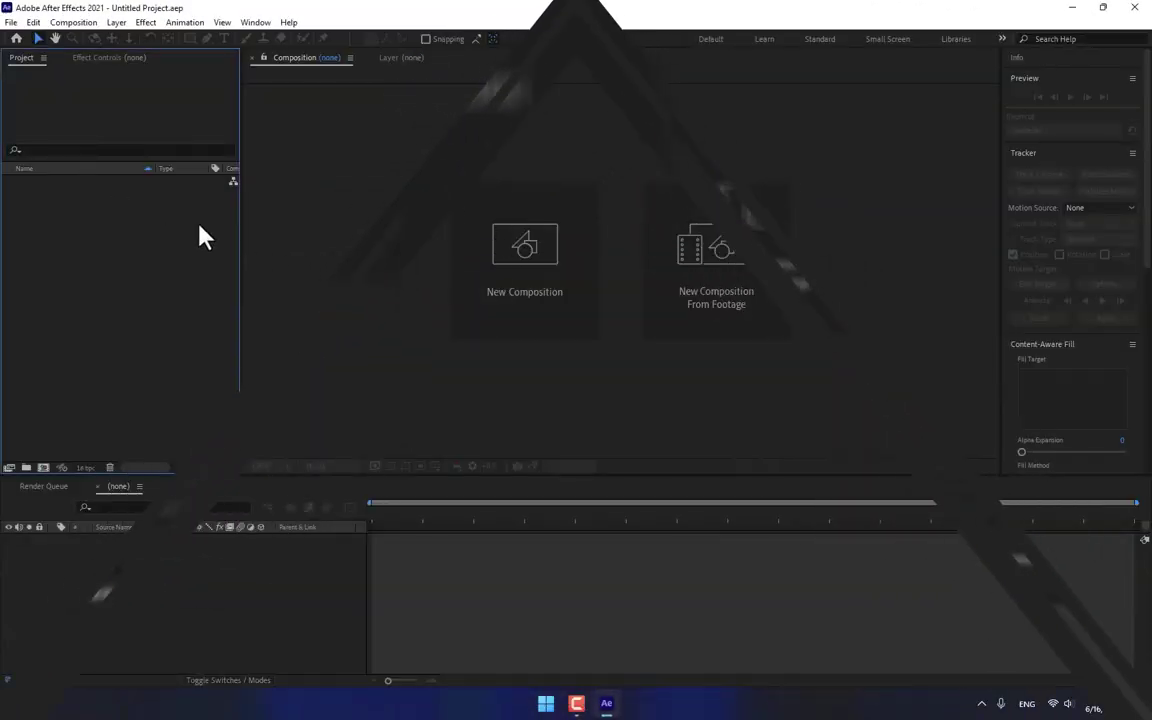
Name the new 1280×720, 29.97 fps composition Horizone and import the Basic_2K_11.jpg panorama.
left_click(530, 258)
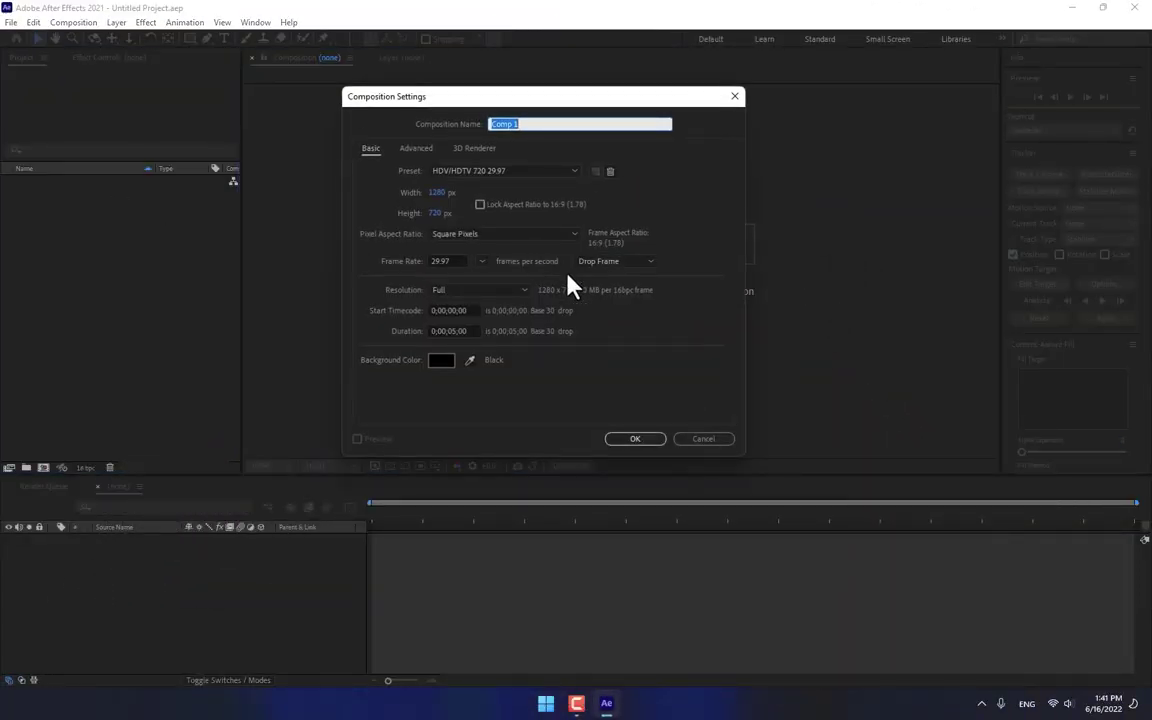
type("Horo")
key("BackSpace")
type("izone")
key("Return")
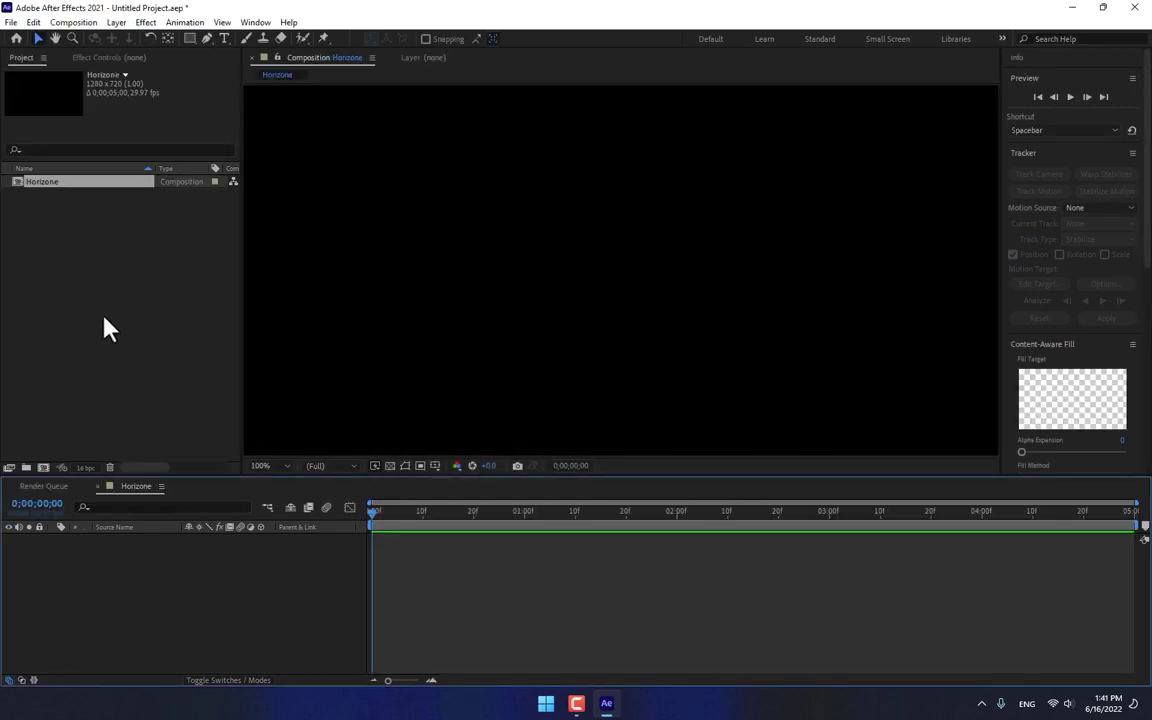
double_click(106, 328)
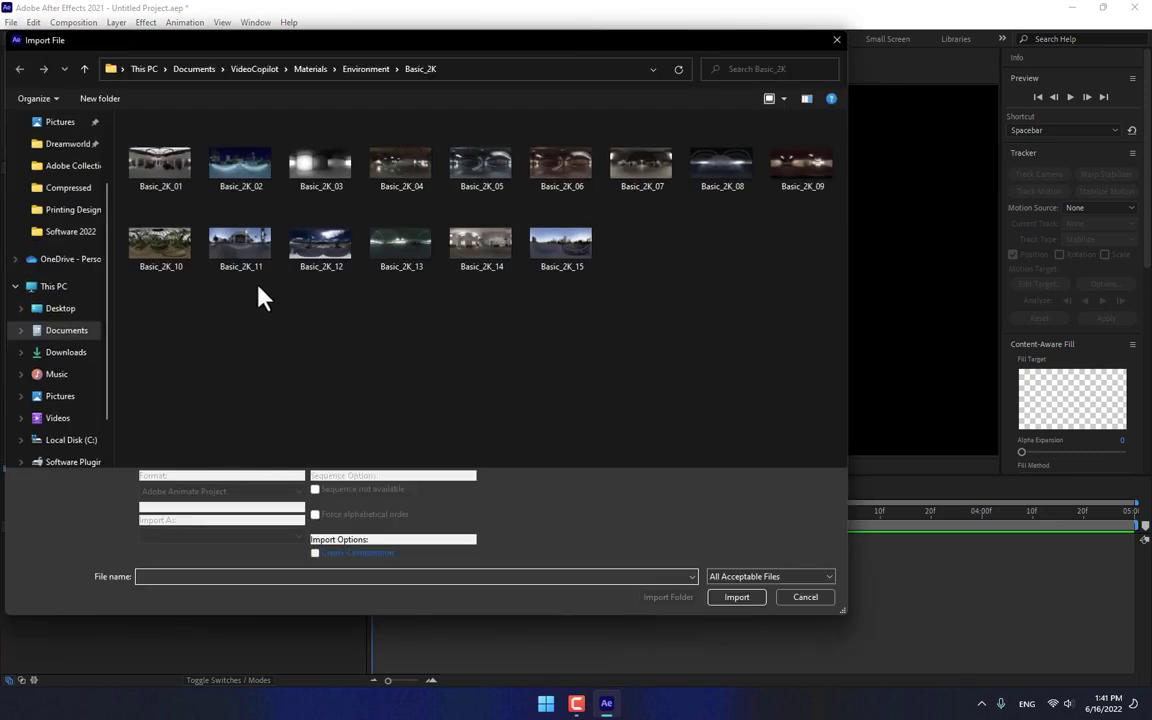
double_click(228, 250)
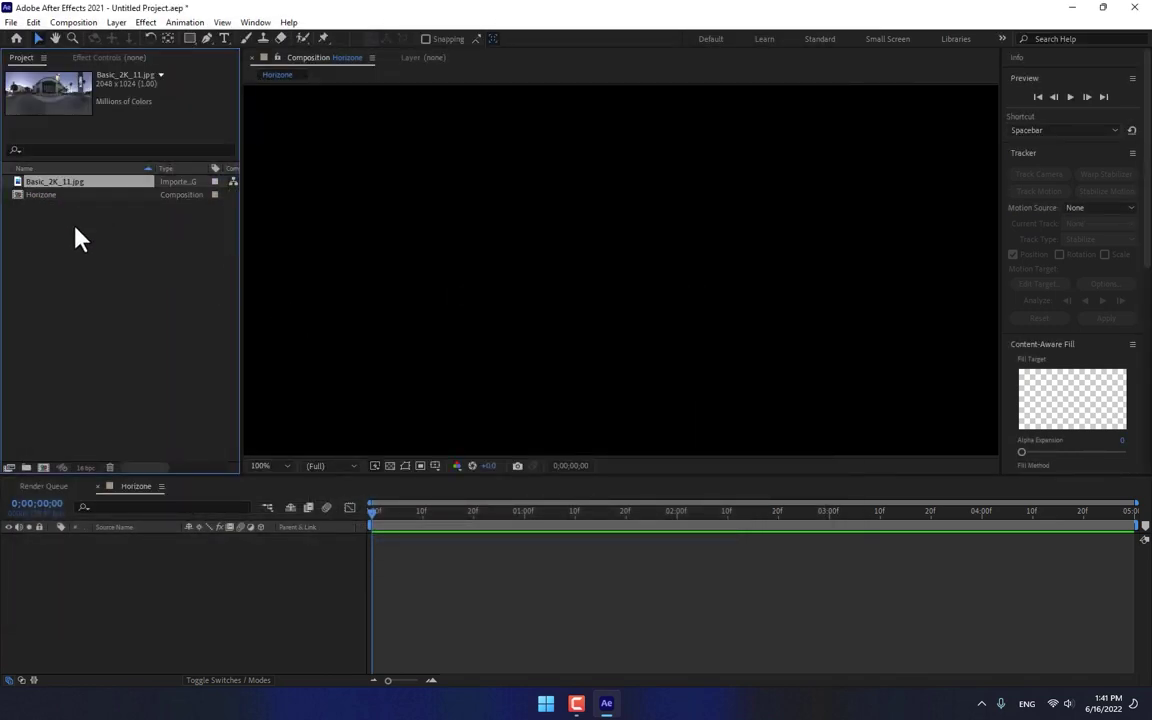
Add a solid named Horizone and place Basic_2K_11.jpg into the timeline.
right_click(240, 605)
mouse_move(276, 424)
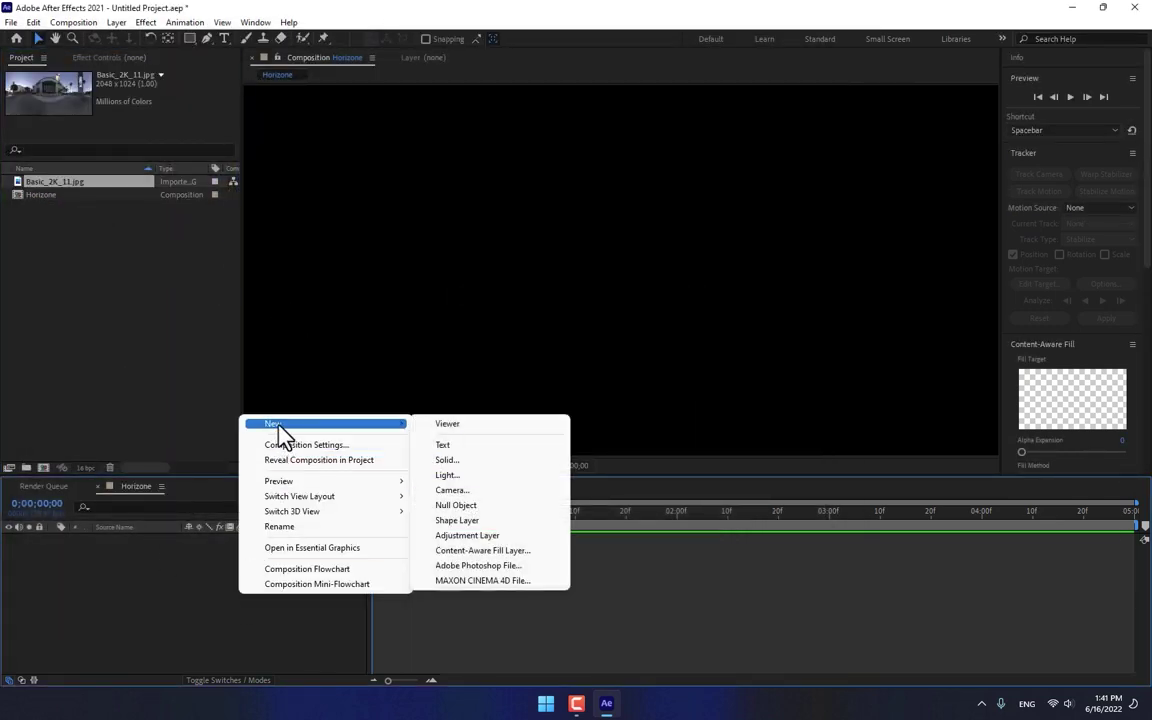
left_click(456, 462)
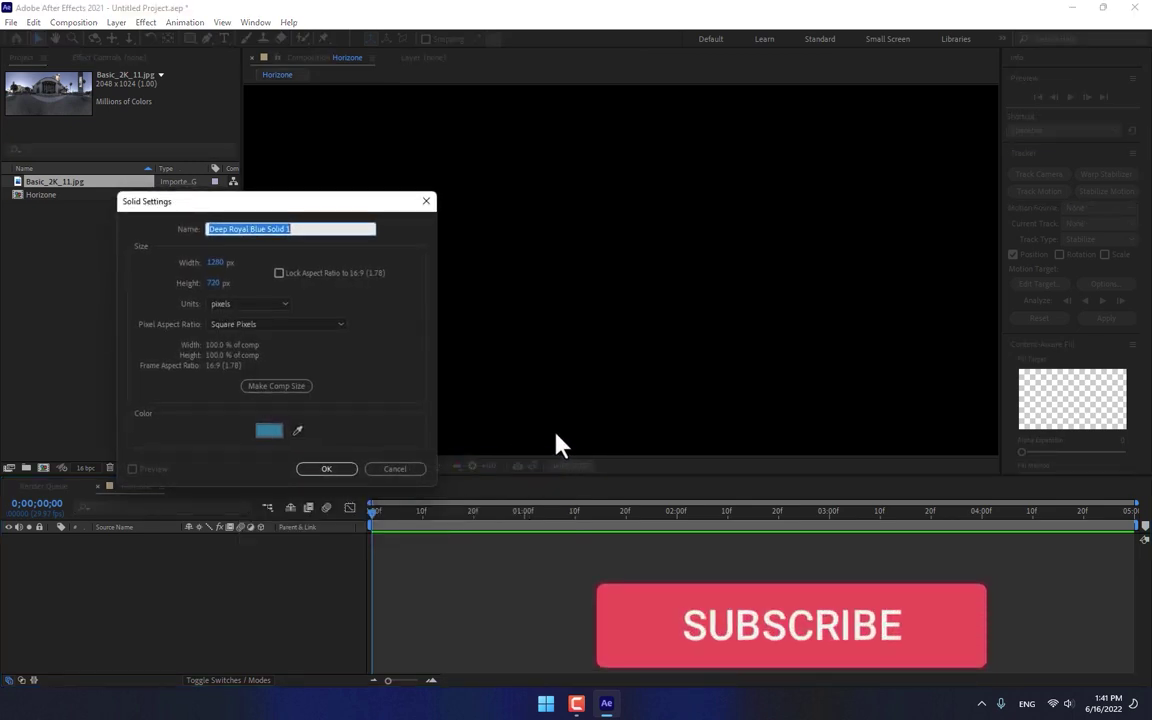
type("Horizone")
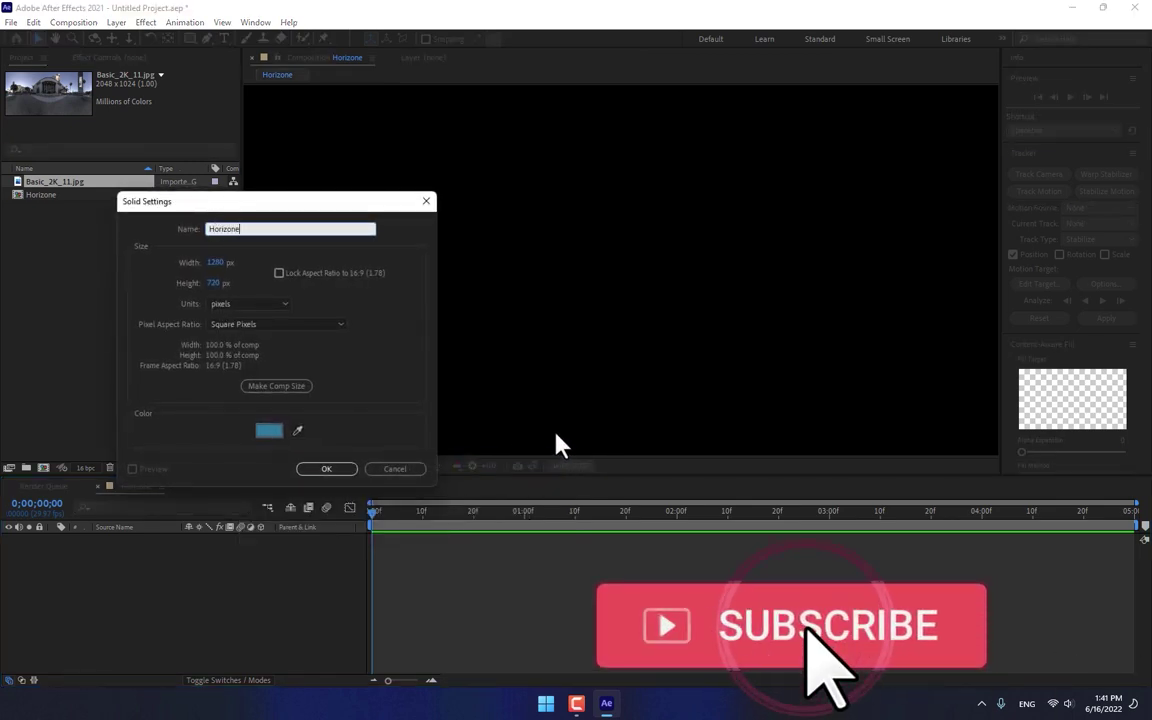
key("Return")
left_click_drag(55, 192, 90, 600)
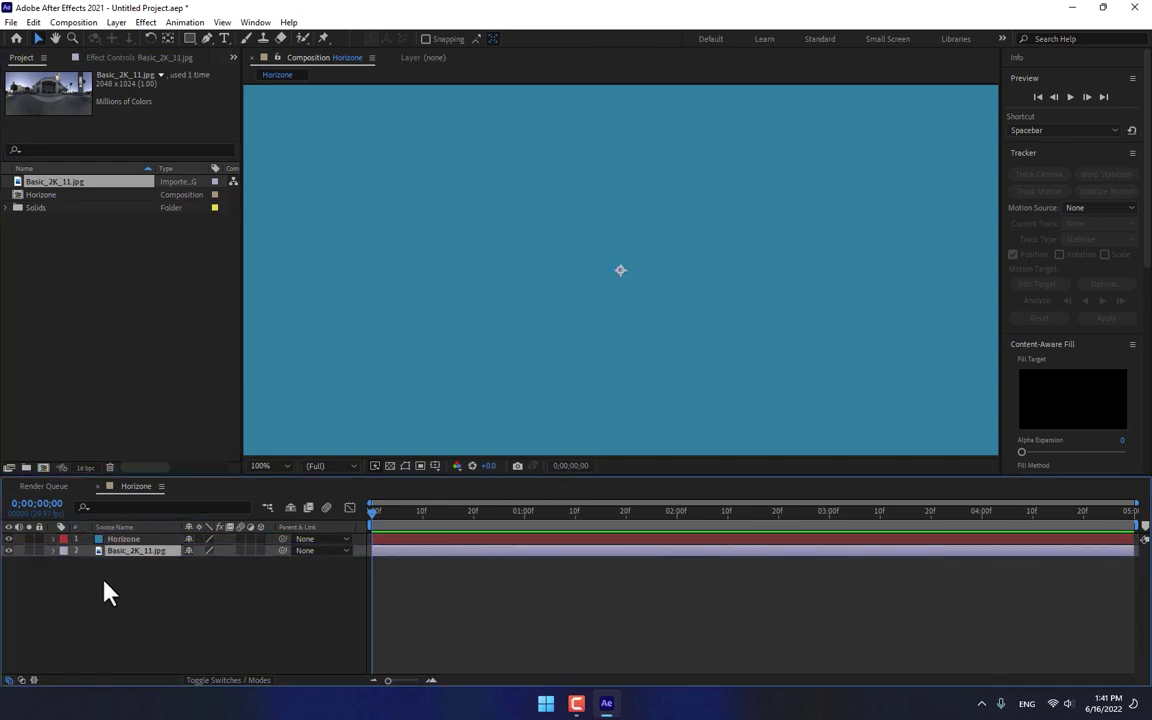
Apply Trapcode Horizon to the Horizone solid with Basic_2K_11.jpg as its Image Map layer.
left_click(128, 540)
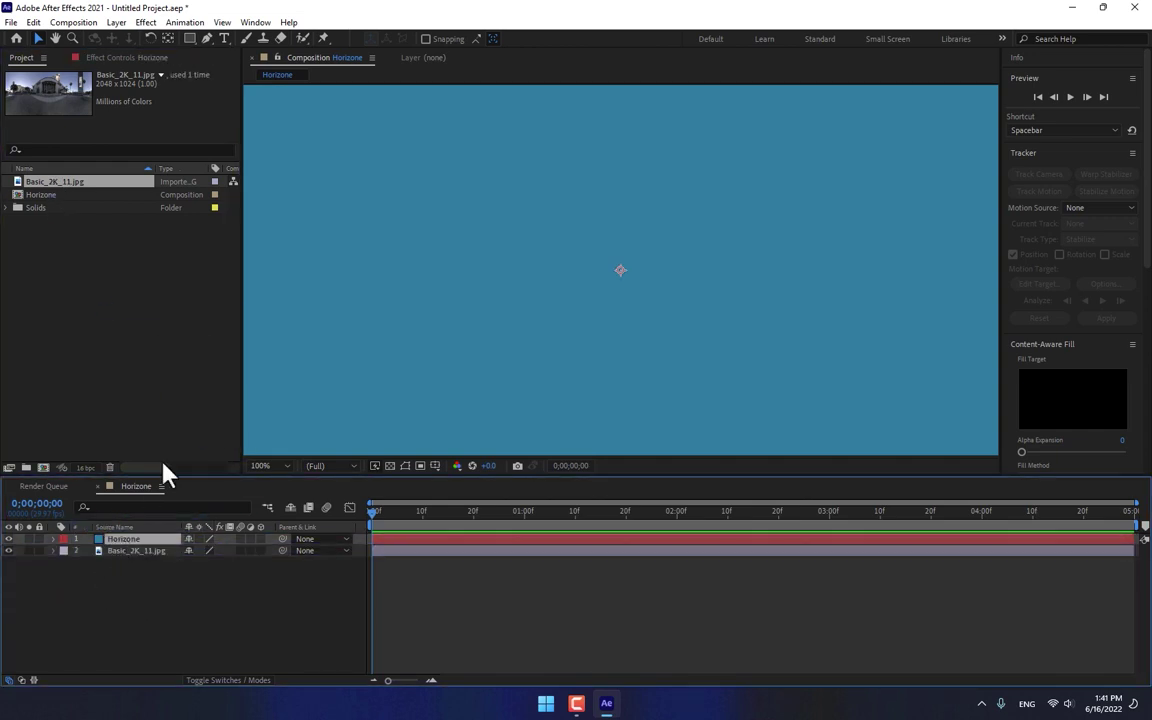
left_click(147, 25)
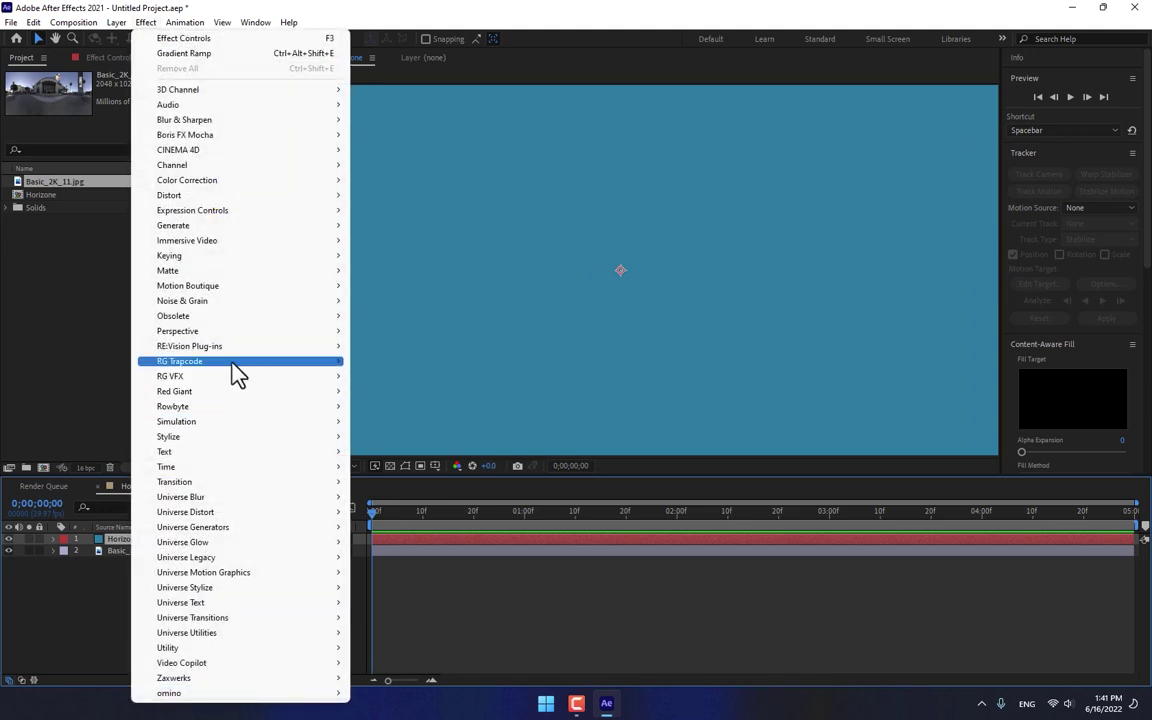
mouse_move(281, 363)
left_click(390, 406)
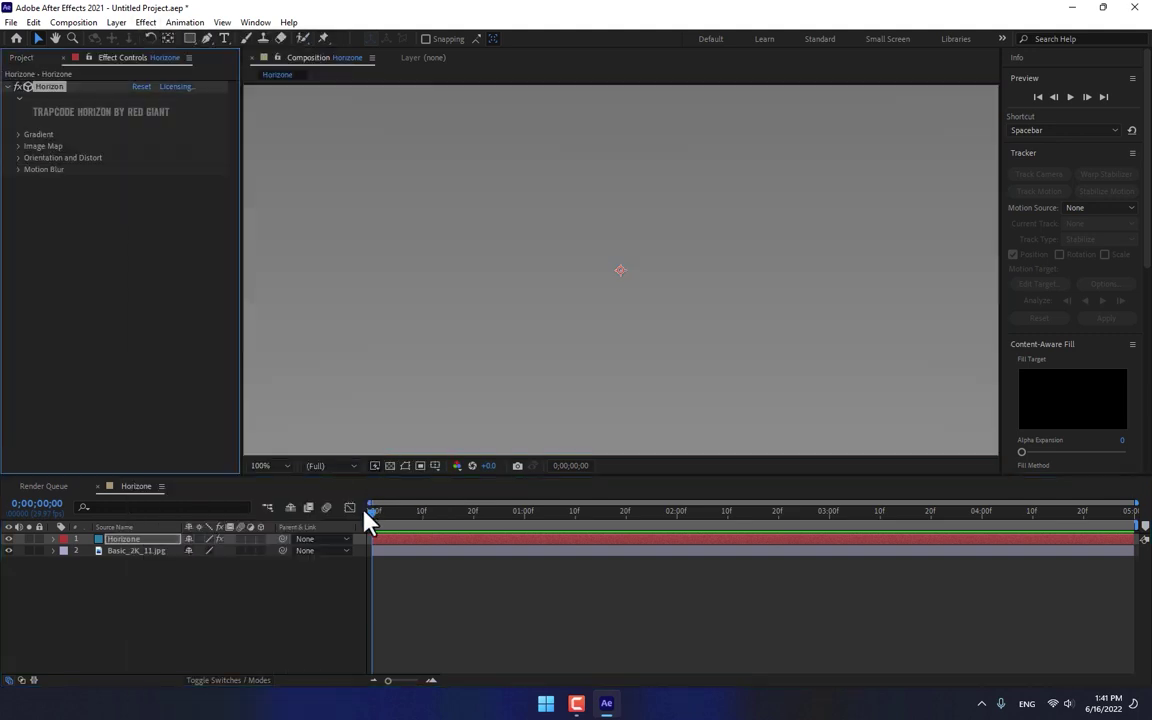
left_click(18, 147)
left_click(147, 159)
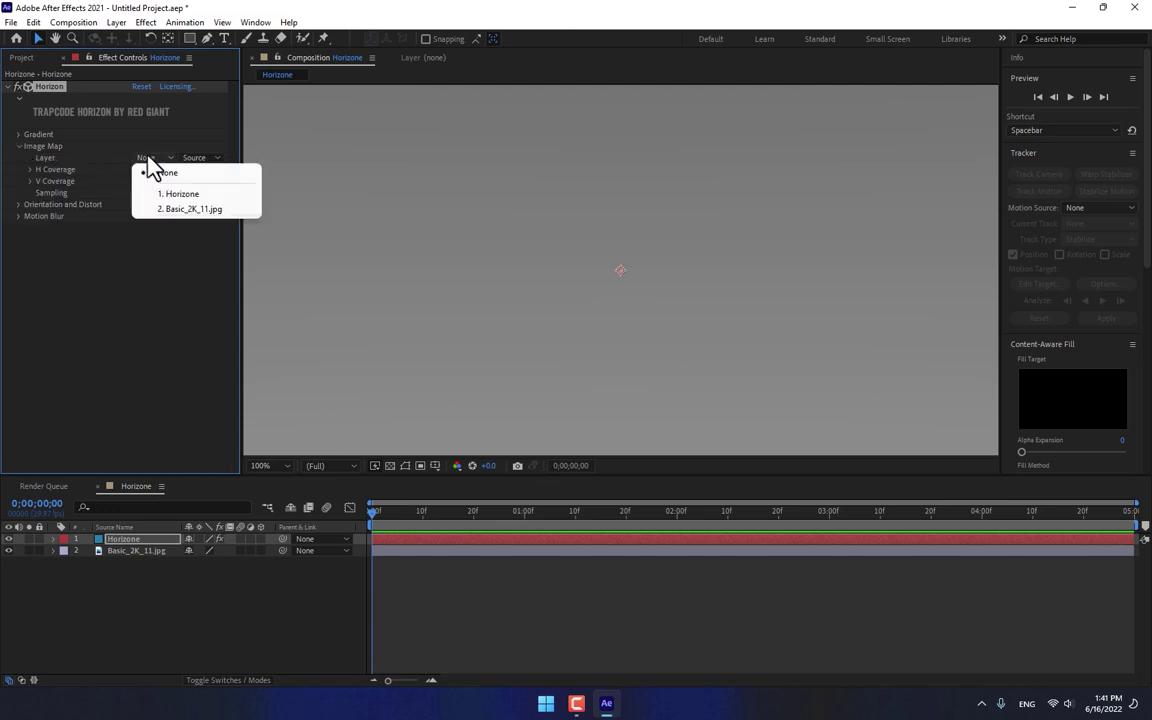
left_click(194, 209)
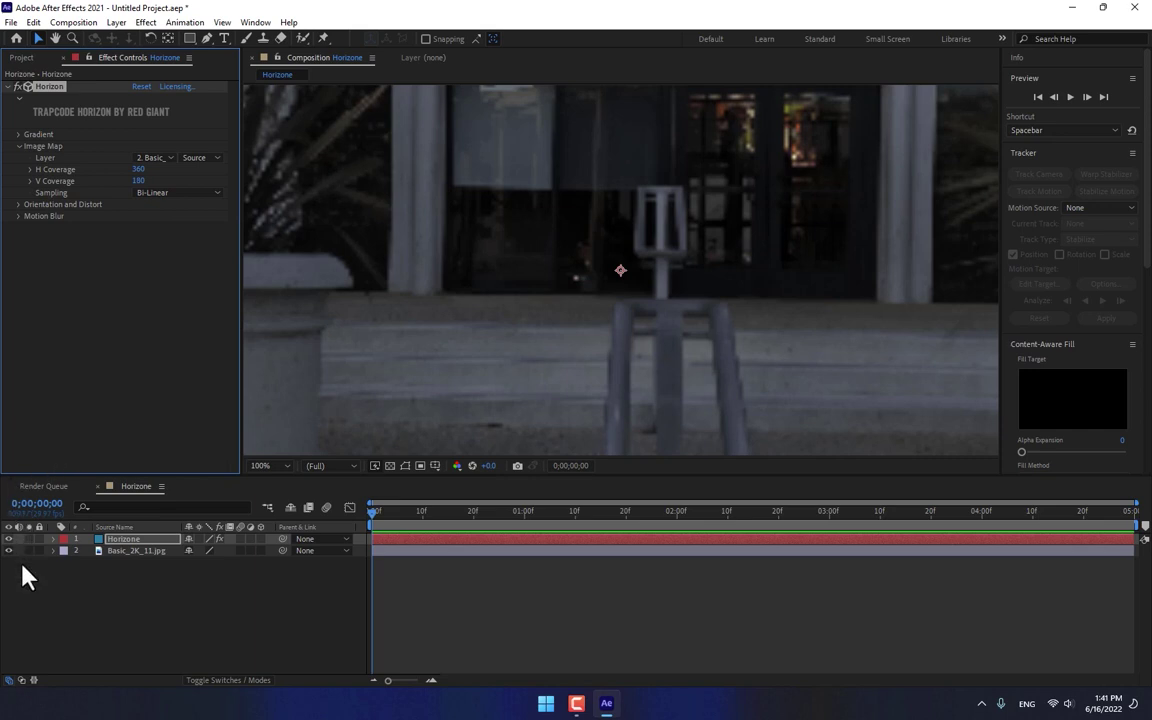
Add Camera 1 using the 15mm preset and orbit it around the panorama.
right_click(143, 590)
mouse_move(182, 430)
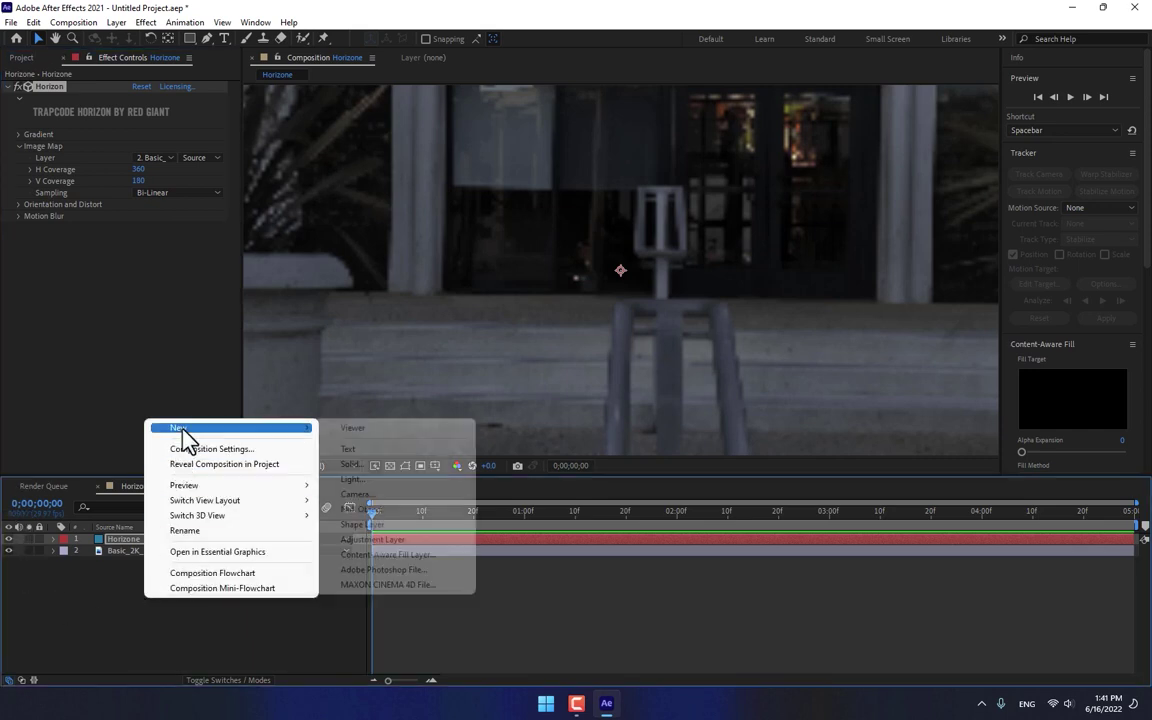
left_click(355, 495)
left_click(550, 214)
left_click(550, 250)
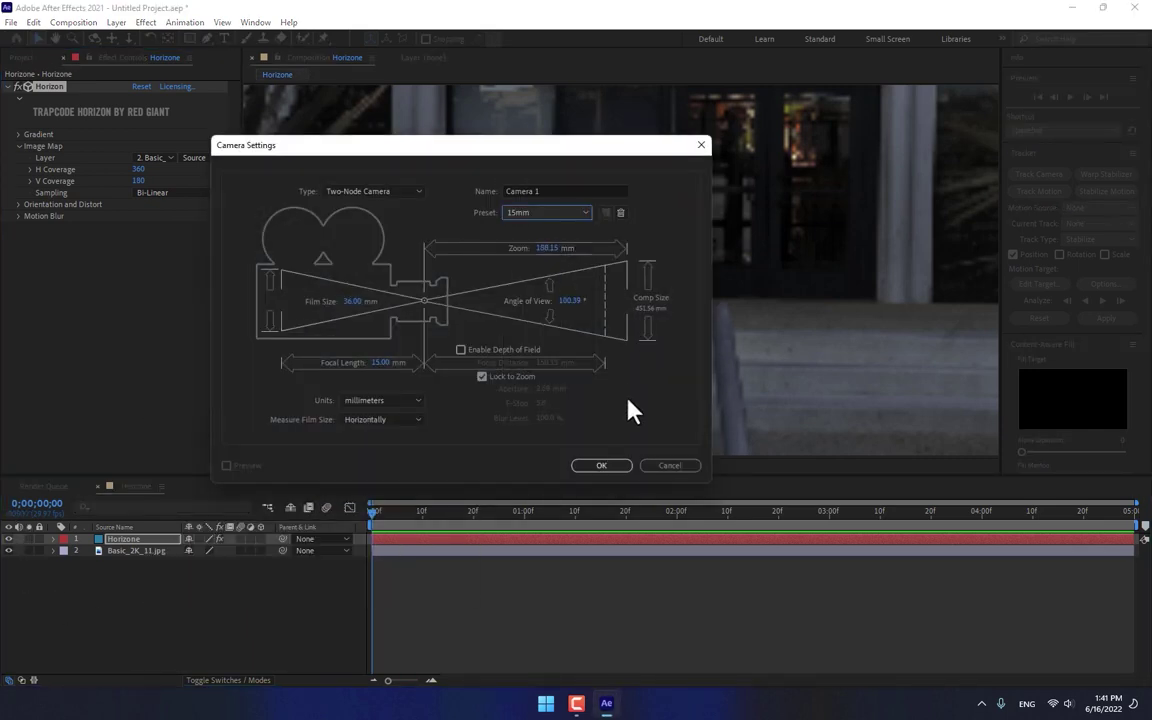
left_click(601, 466)
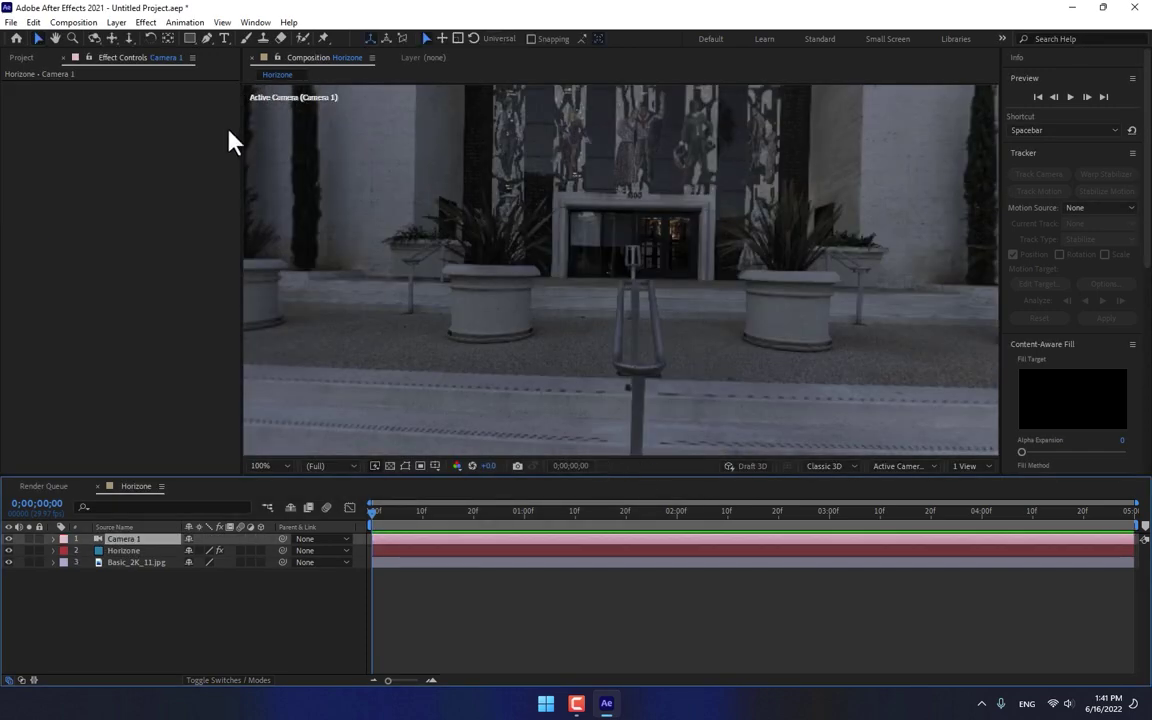
left_click(94, 38)
left_click_drag(498, 251, 508, 363)
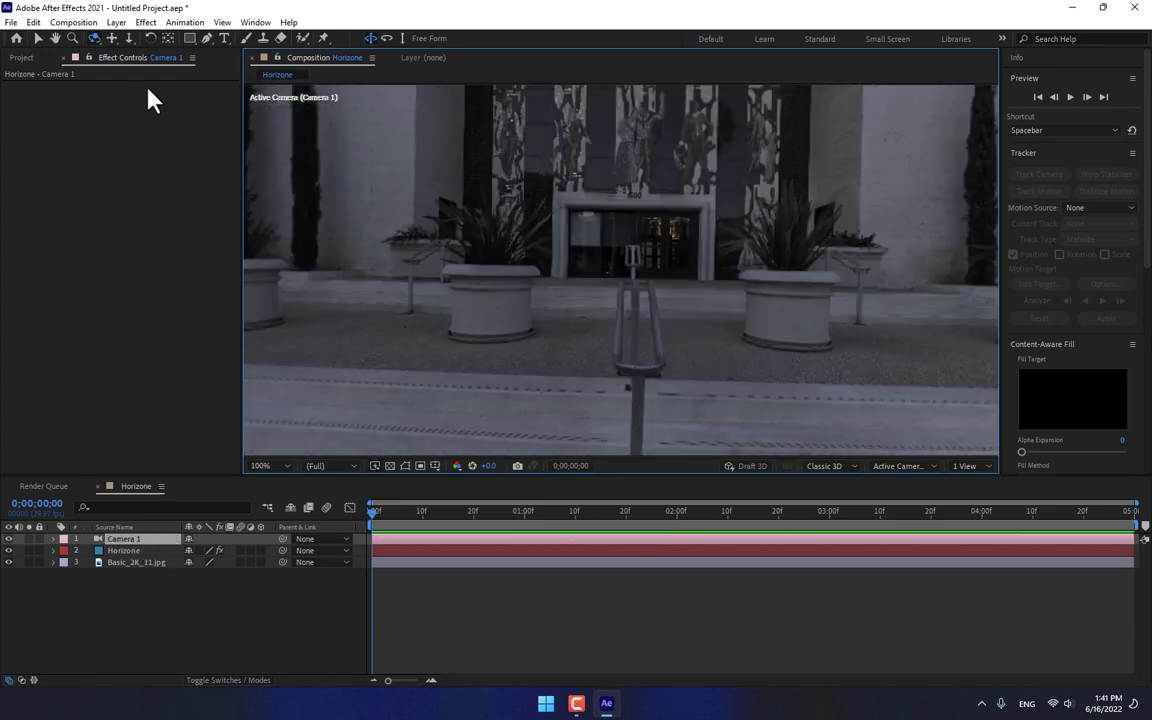
Change Camera 1's focal length to 50 mm and orbit to face the building entrance.
left_click(116, 22)
left_click(147, 54)
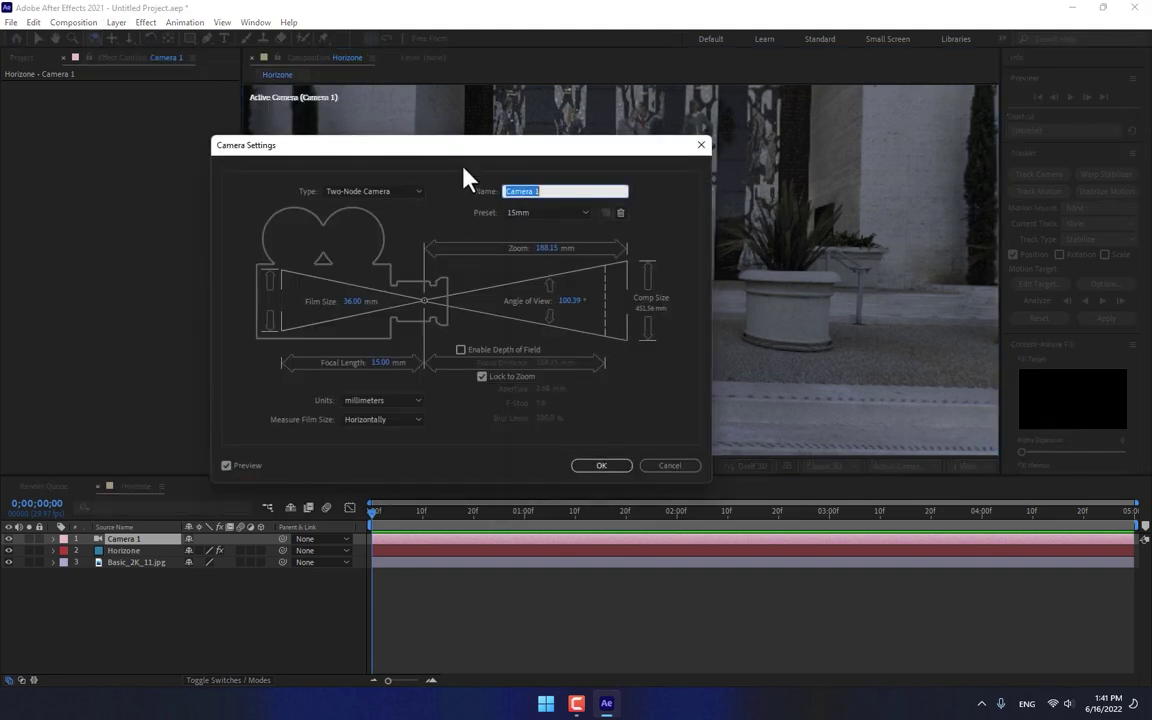
left_click(388, 362)
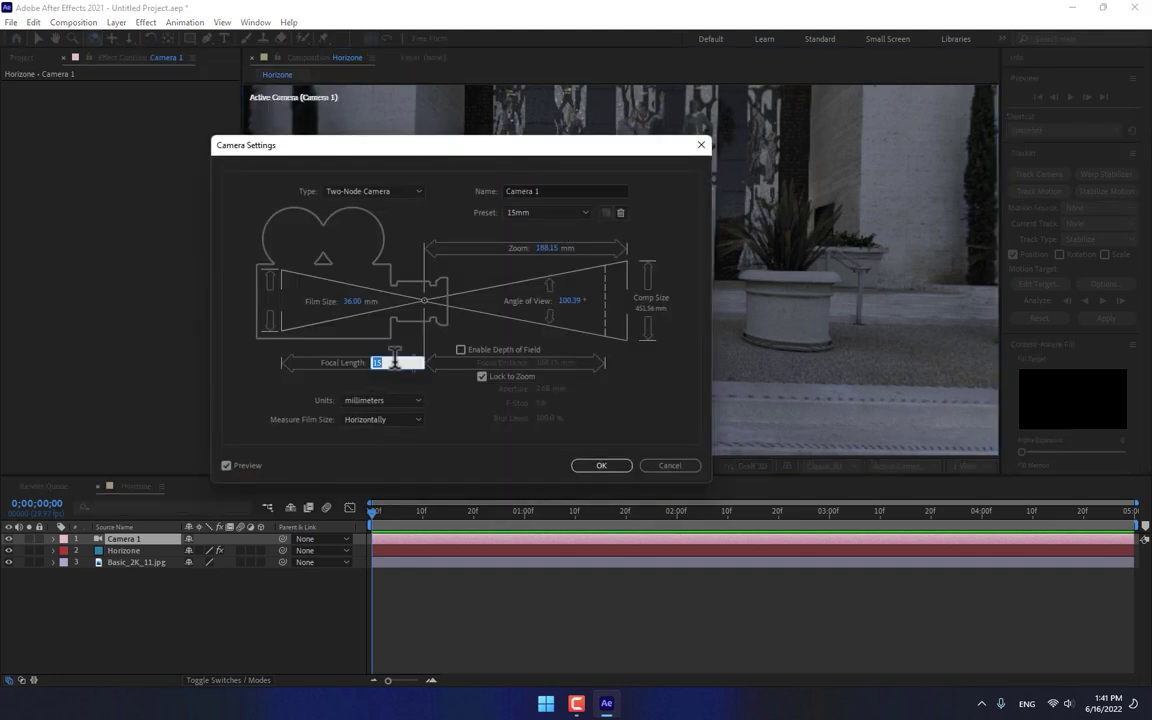
type("50")
key("Return")
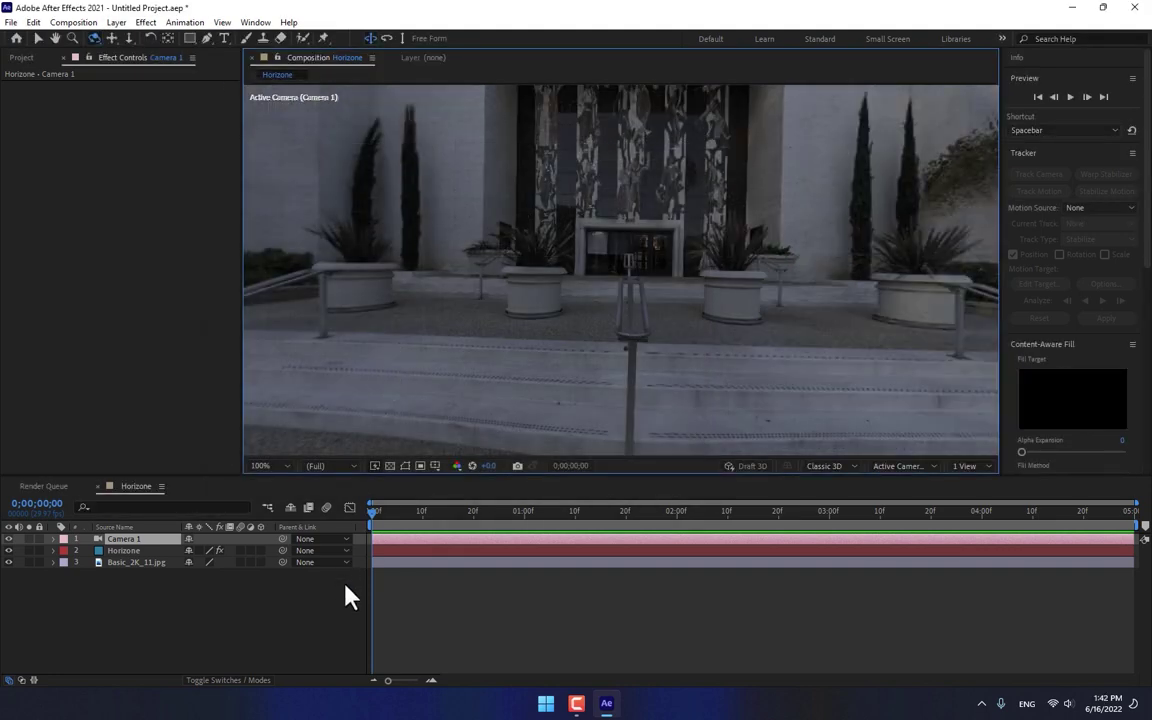
left_click_drag(600, 305, 670, 335)
Add a text layer reading 'JUST AFTER EFFECTS' in the scene.
right_click(180, 628)
left_click(222, 145)
left_click(225, 39)
left_click(603, 330)
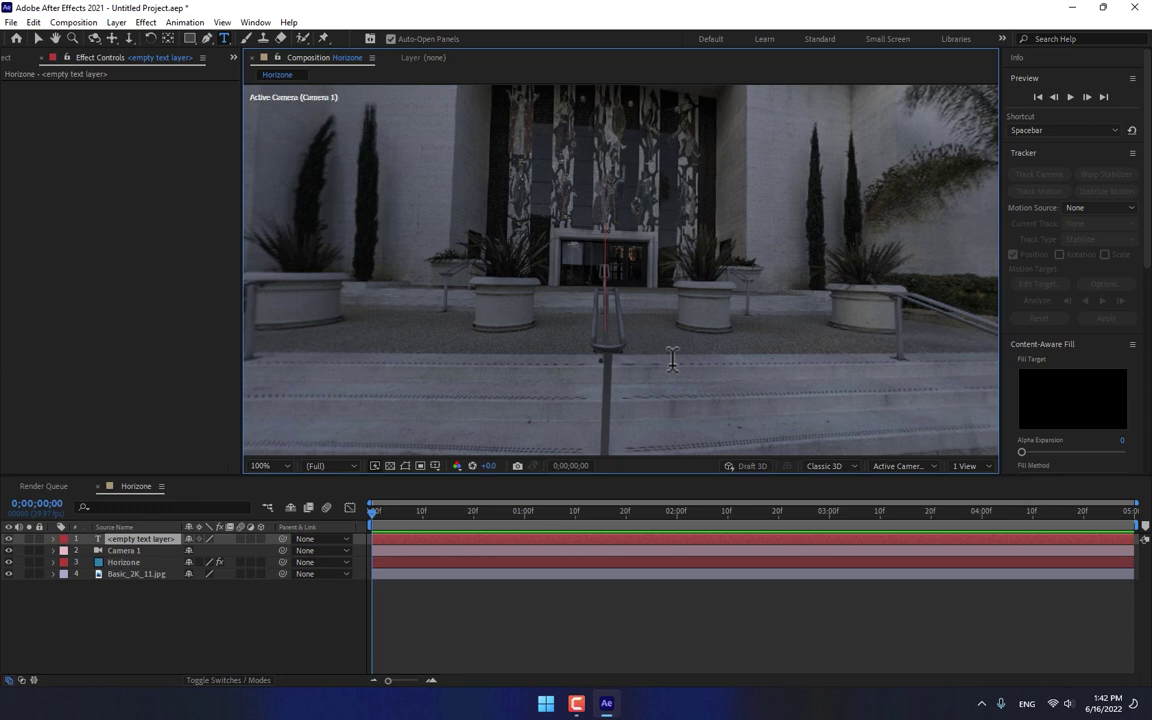
type("Just")
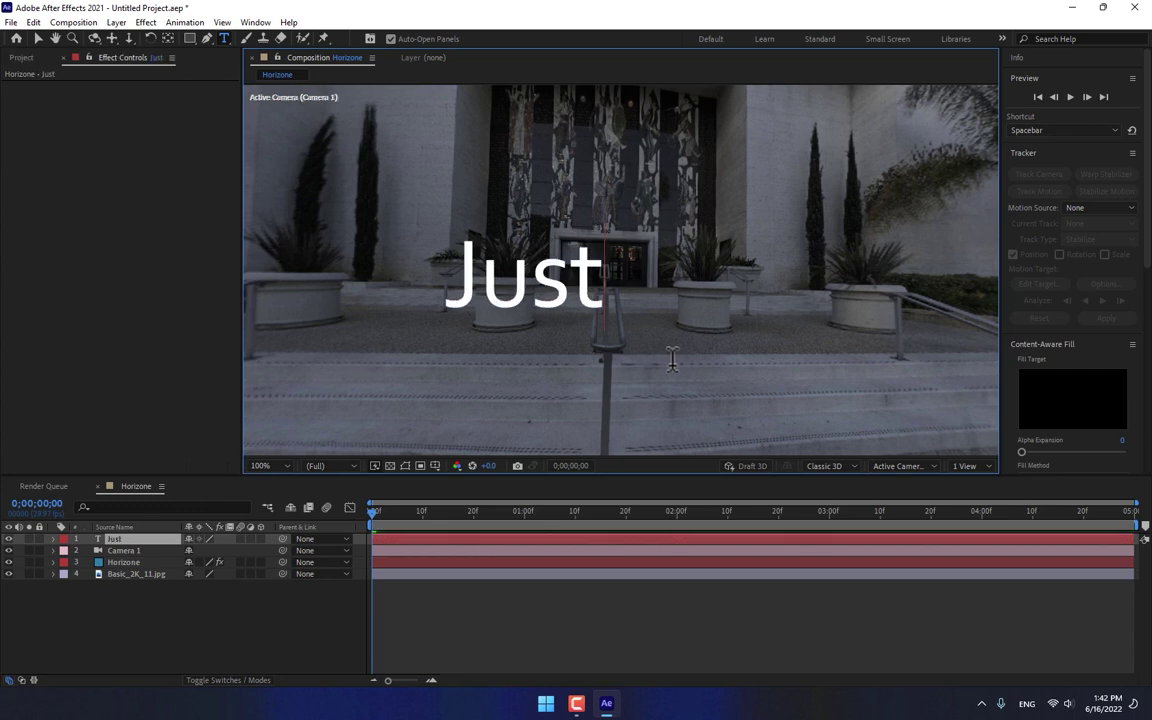
key("BackSpace")
key("BackSpace")
key("BackSpace")
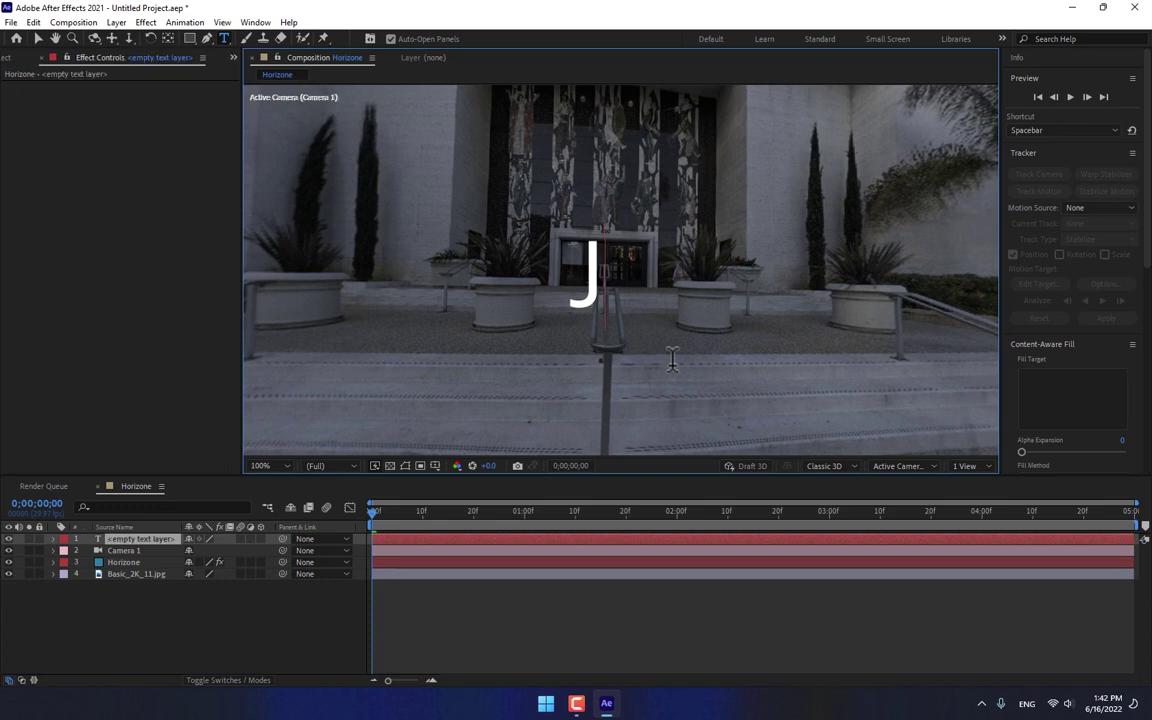
type("UST AF")
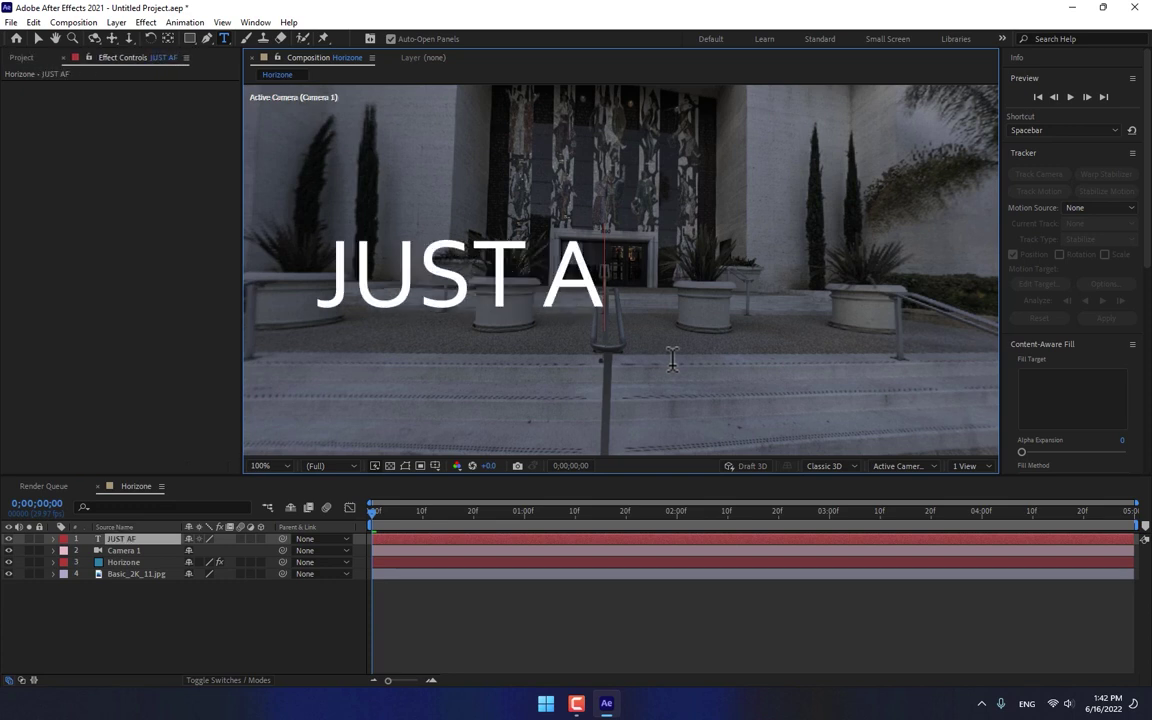
type("TER EFFECTS")
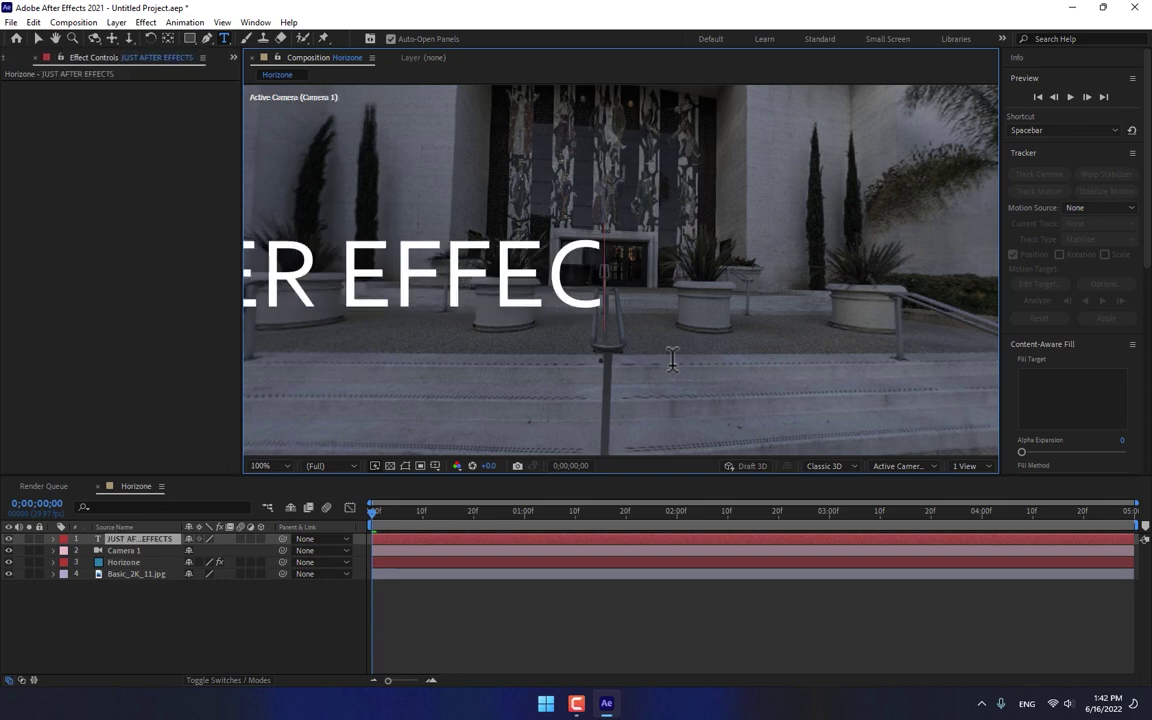
left_click(39, 38)
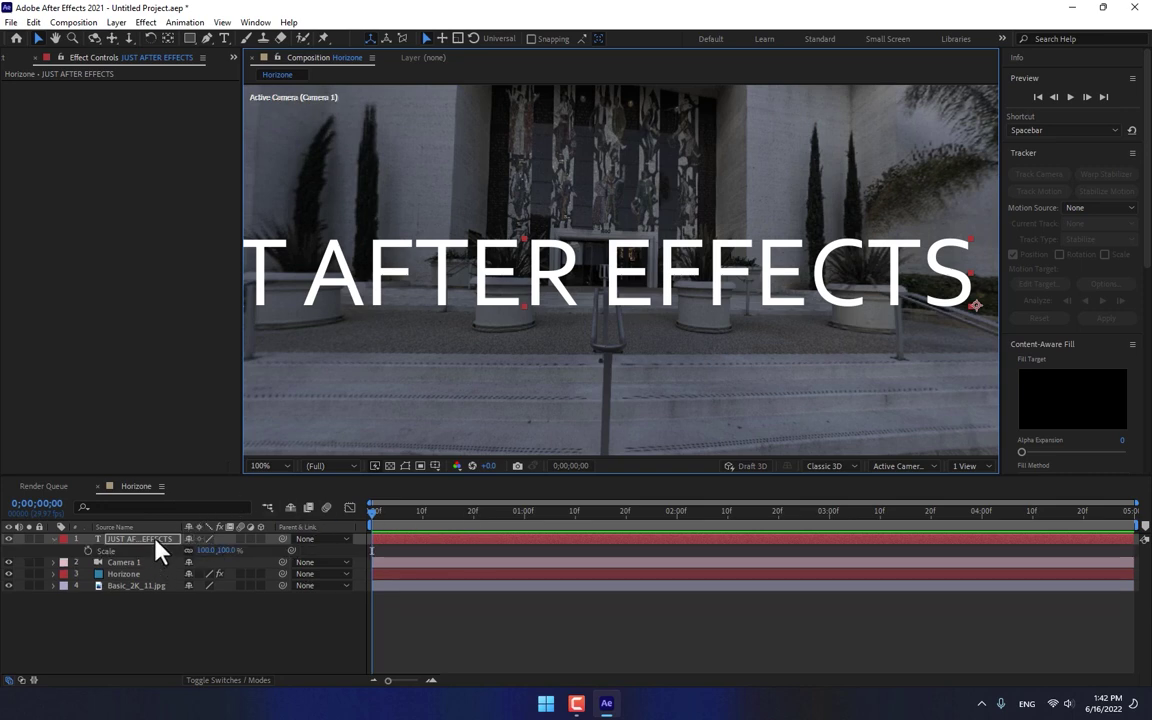
Scale the title text down to 52% to fit the frame.
key("s")
left_click_drag(231, 550, 198, 550)
left_click_drag(746, 314, 635, 303)
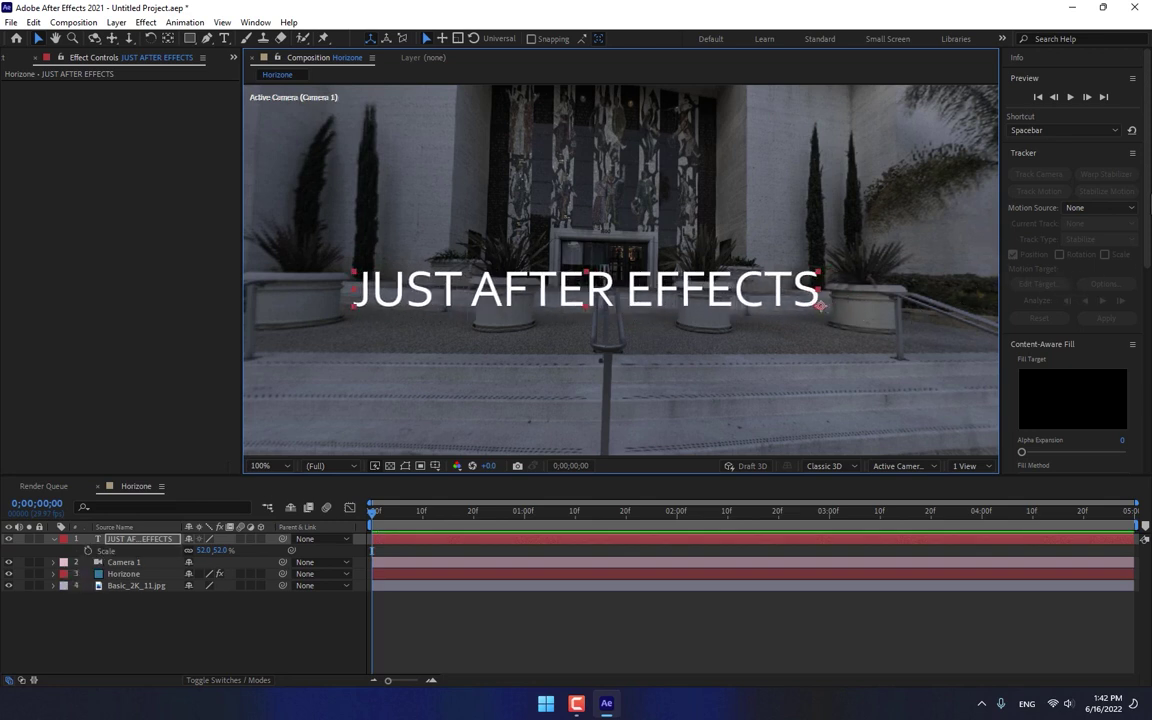
Set the title's Corbel font style to Bold and deselect the layer.
scroll(1145, 358, "down", 5)
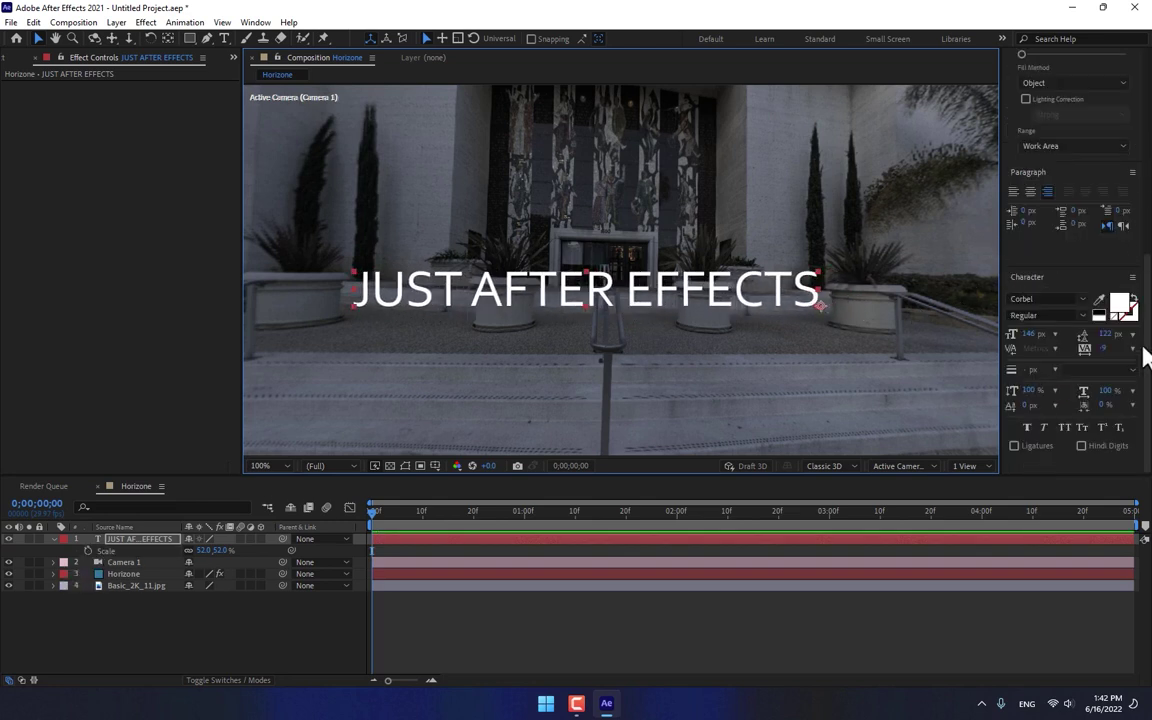
left_click(1081, 302)
left_click(1057, 368)
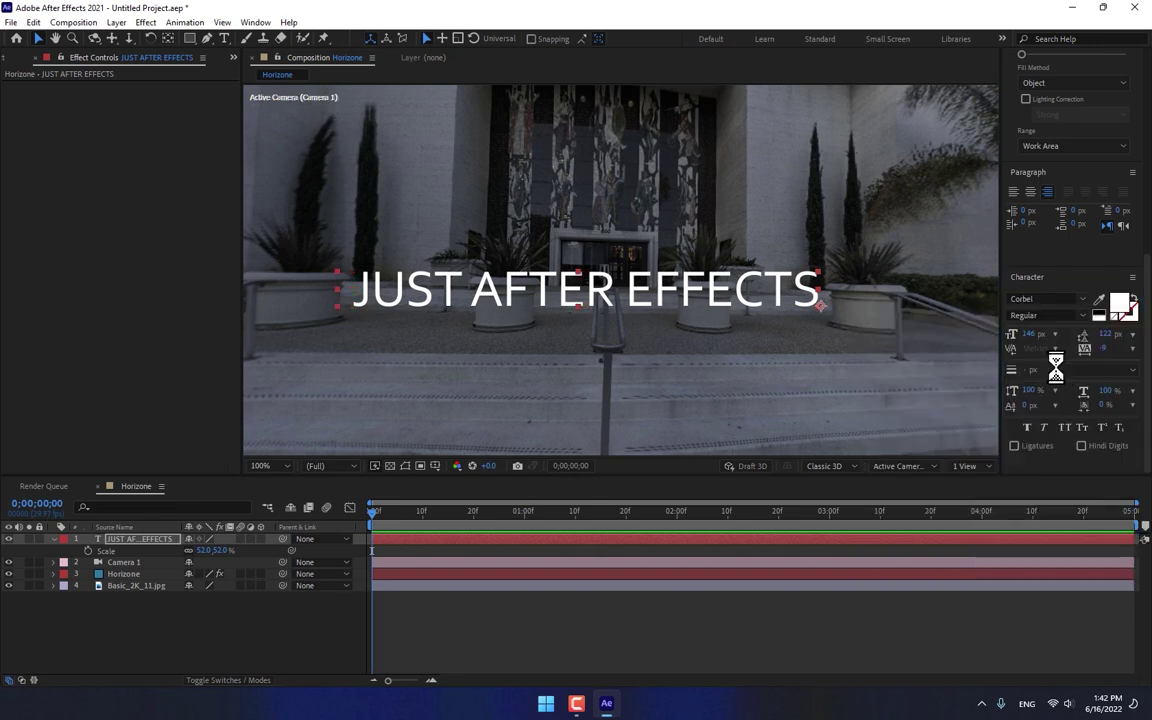
left_click(137, 640)
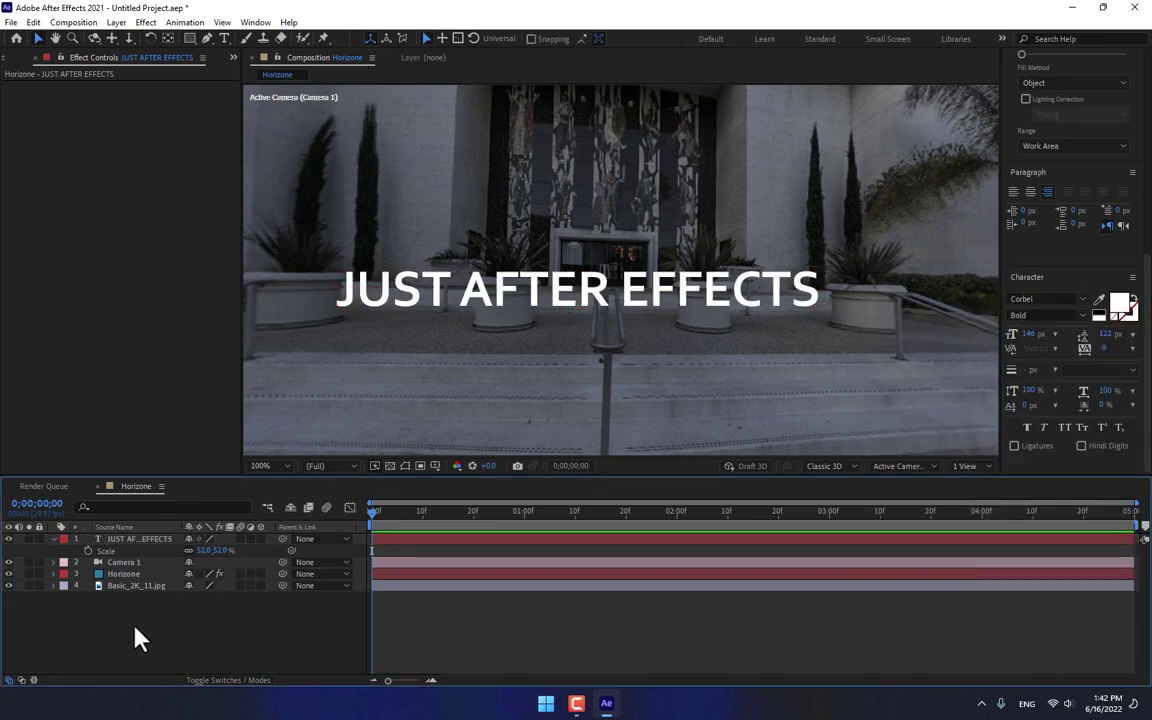
Create a new solid layer named Element 3D.
right_click(195, 600)
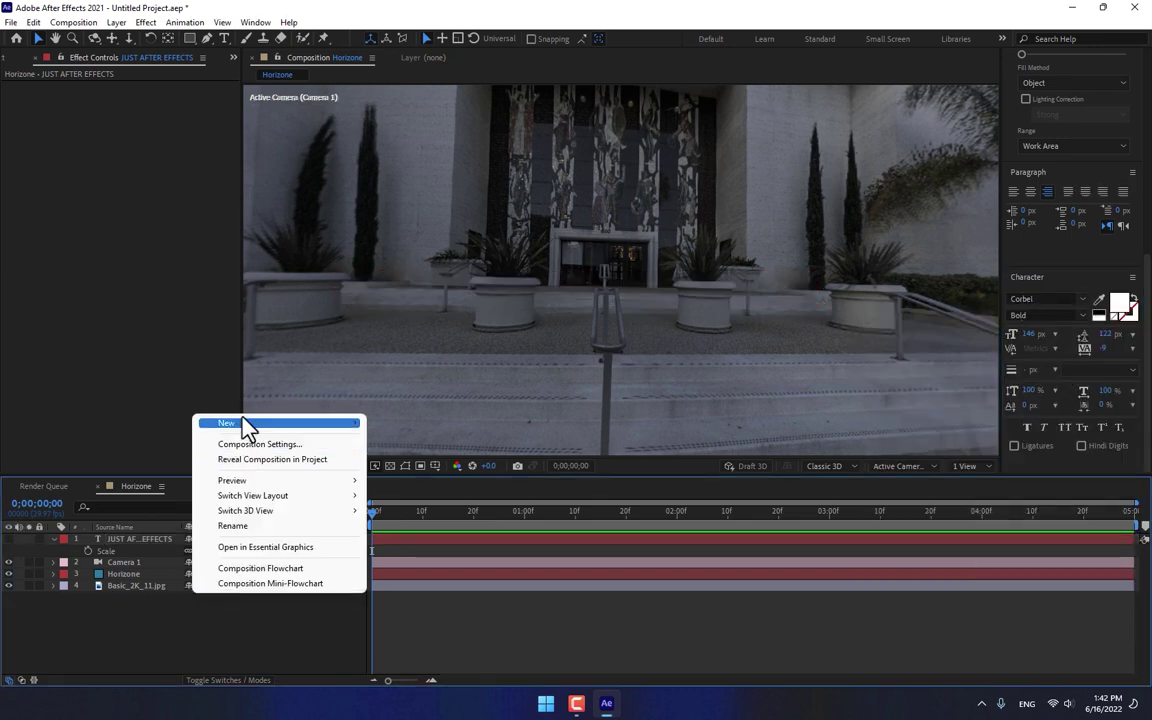
mouse_move(242, 422)
left_click(388, 462)
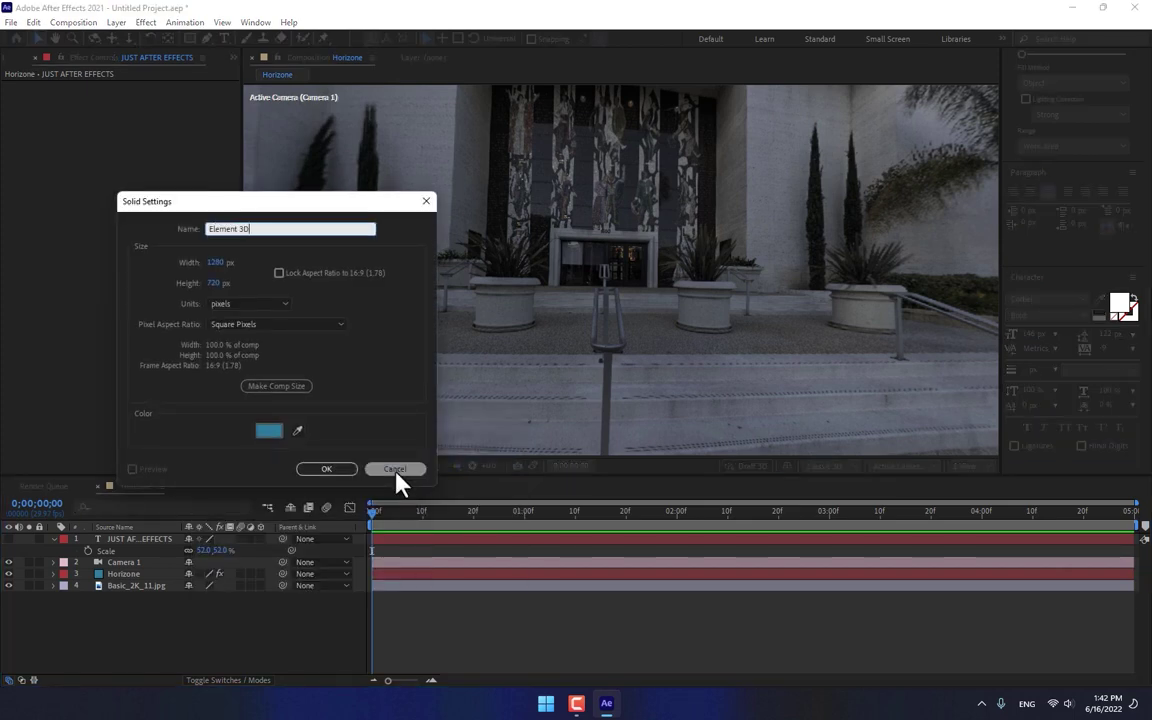
key("Return")
Apply the Element effect and set Path Layer 1 to the JUST AFTER EFFECTS text.
left_click(143, 25)
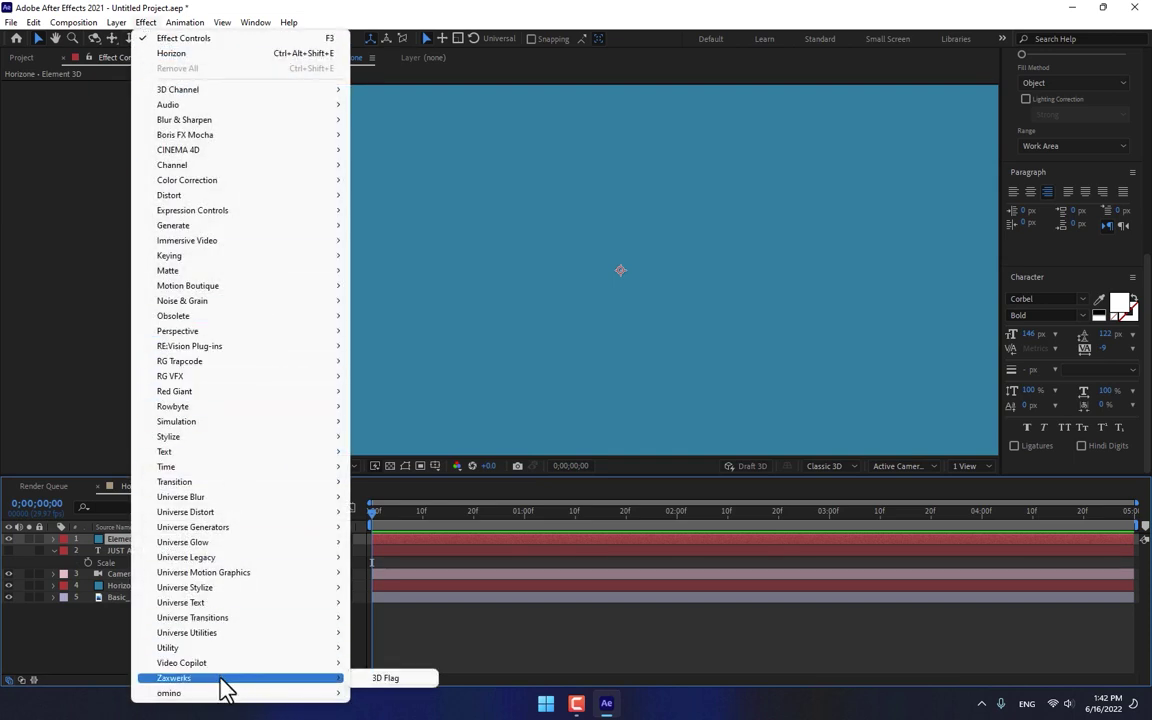
mouse_move(222, 666)
left_click(395, 664)
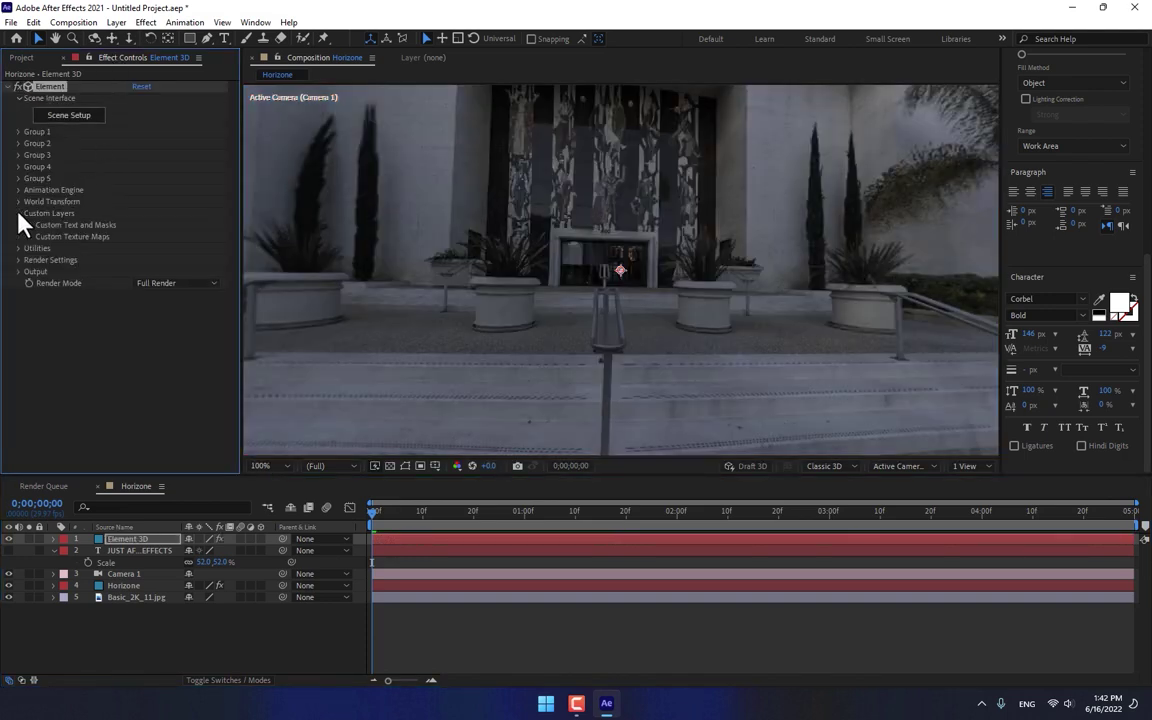
left_click(30, 225)
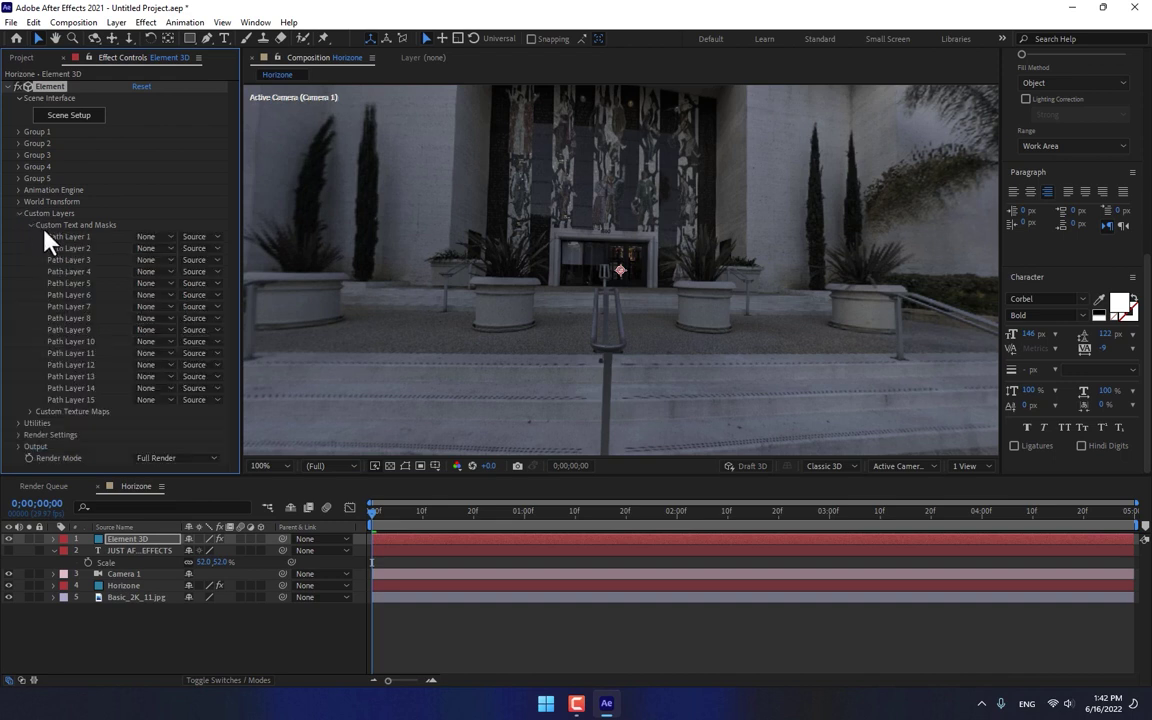
left_click(148, 240)
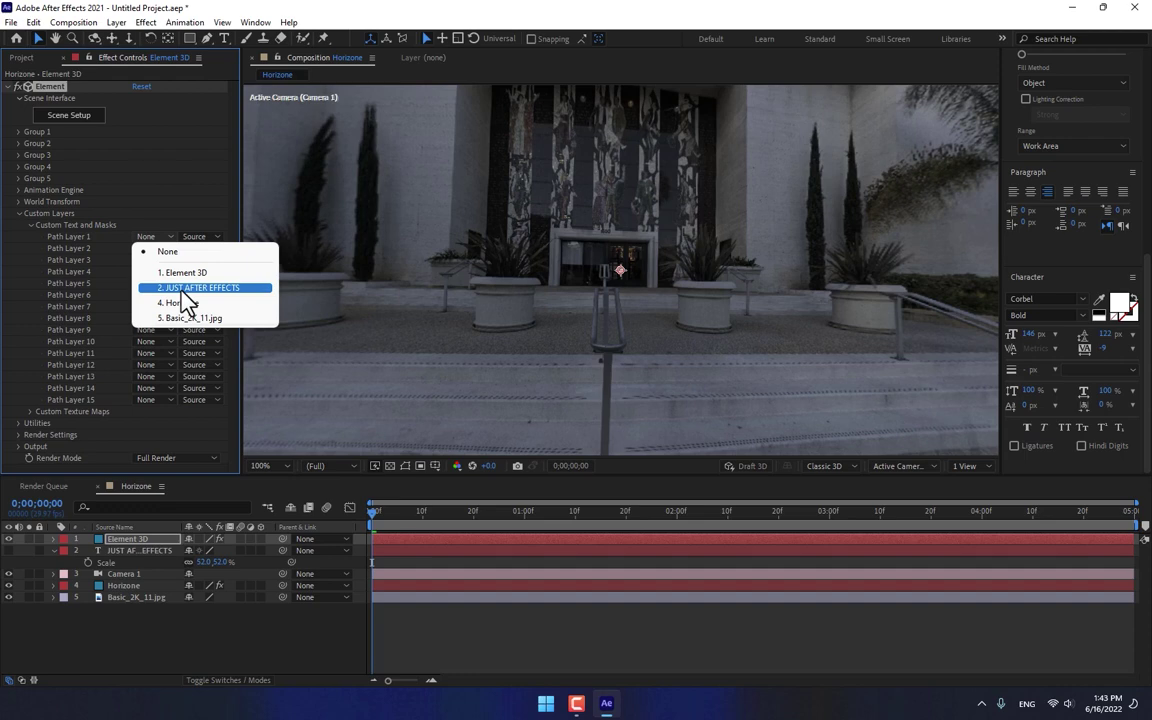
left_click(183, 291)
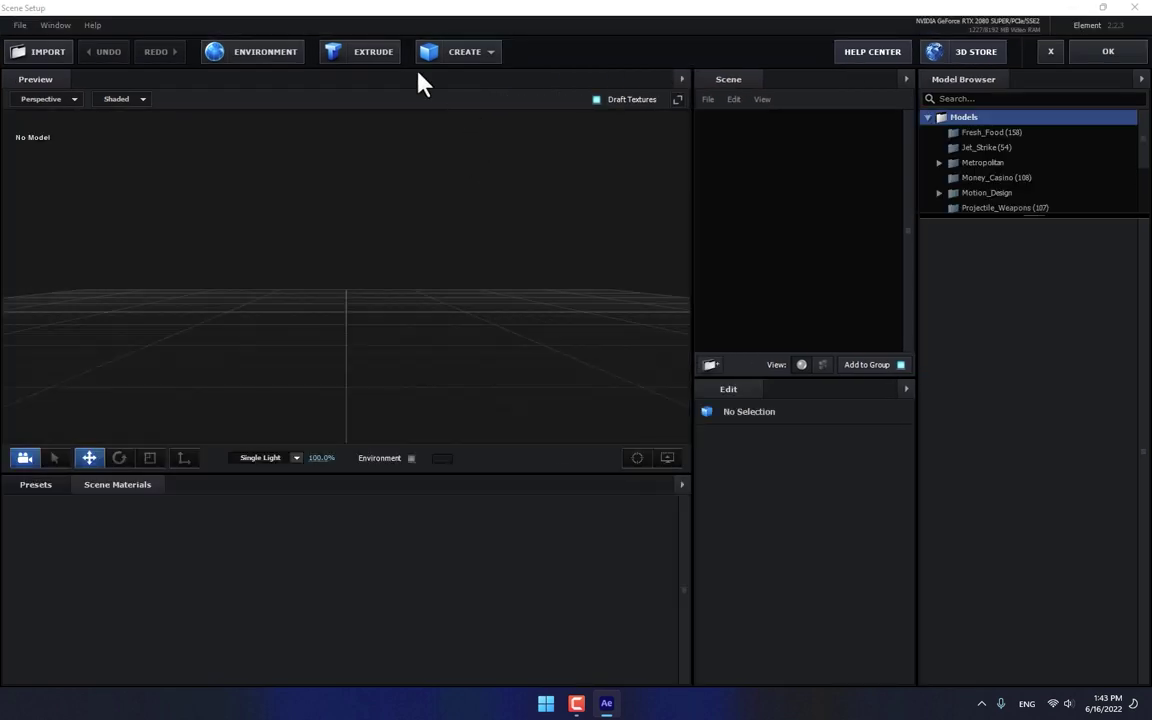
Extrude the title text and try the Physical bevel presets Caution, then Century.
left_click(368, 51)
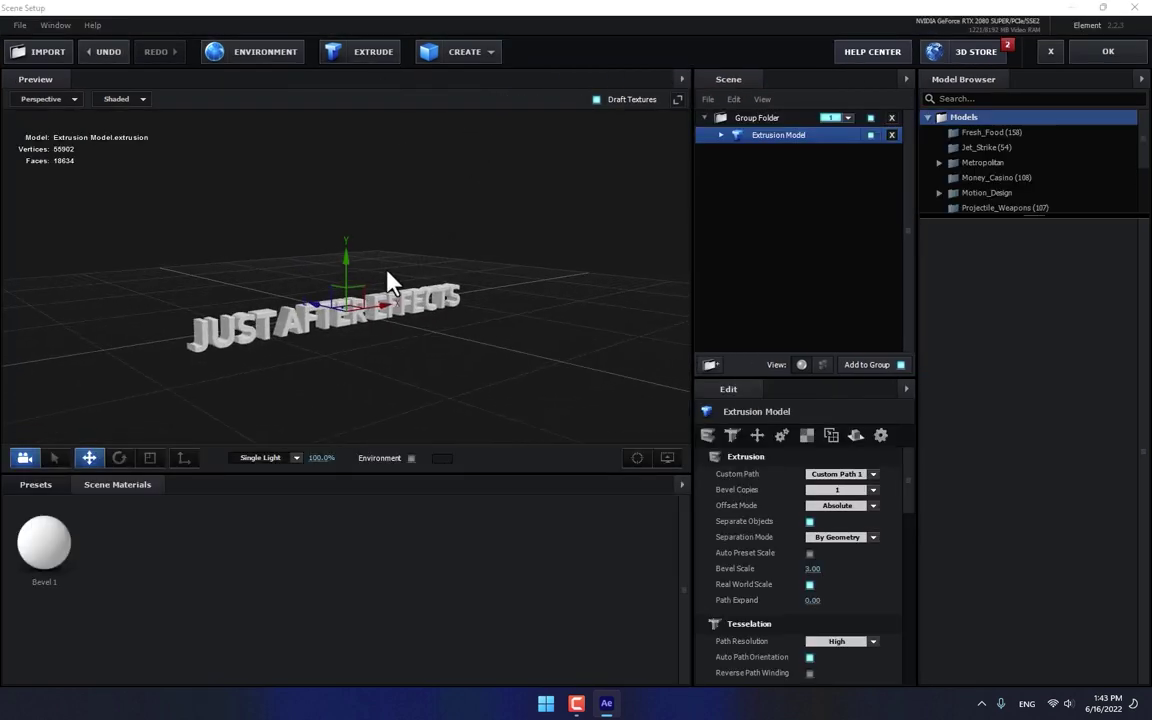
scroll(340, 325, "up", 5)
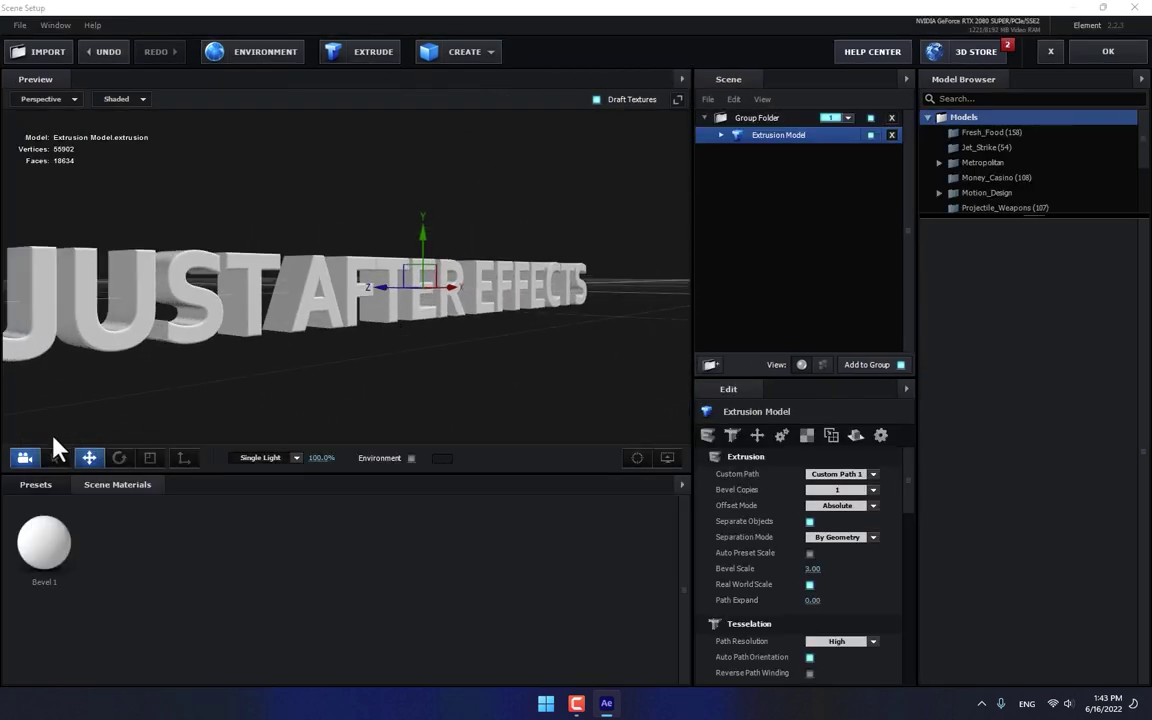
left_click(35, 486)
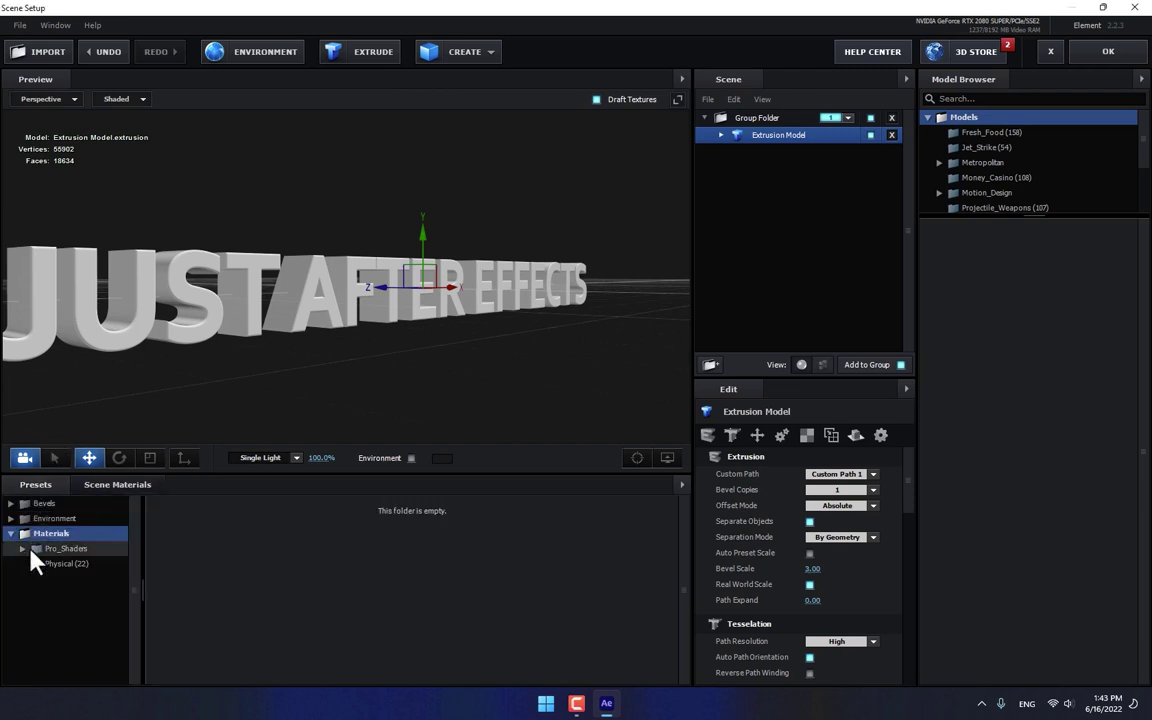
left_click(40, 503)
left_click(46, 519)
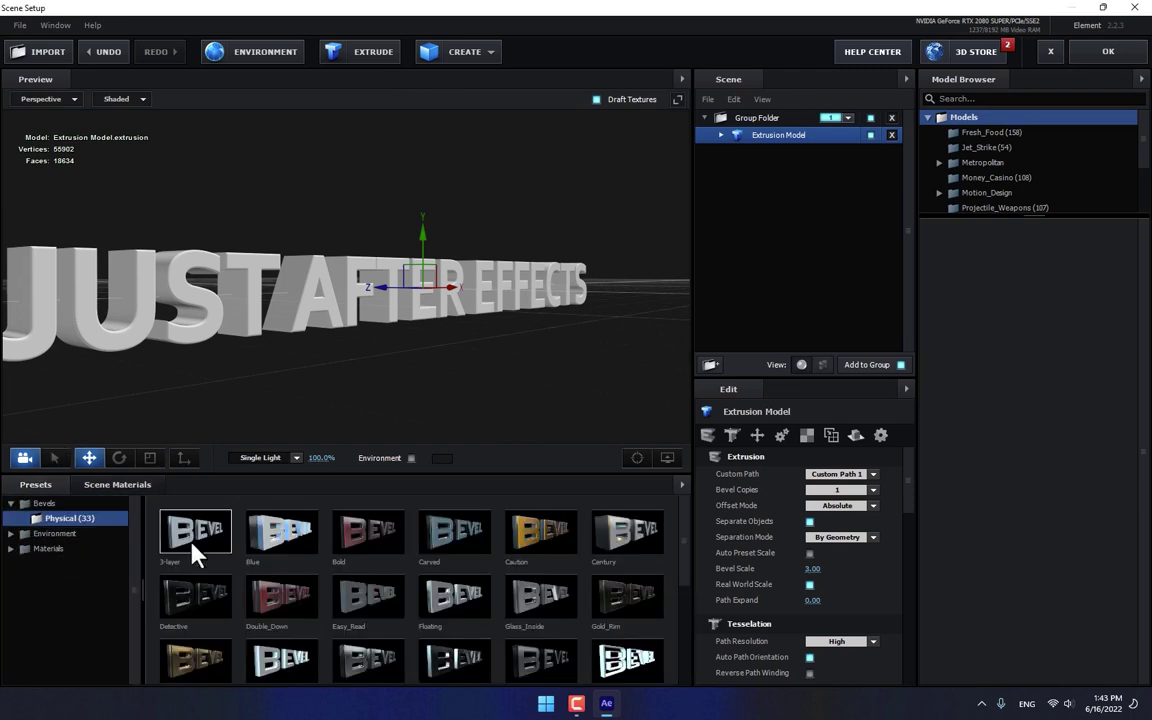
left_click(548, 540)
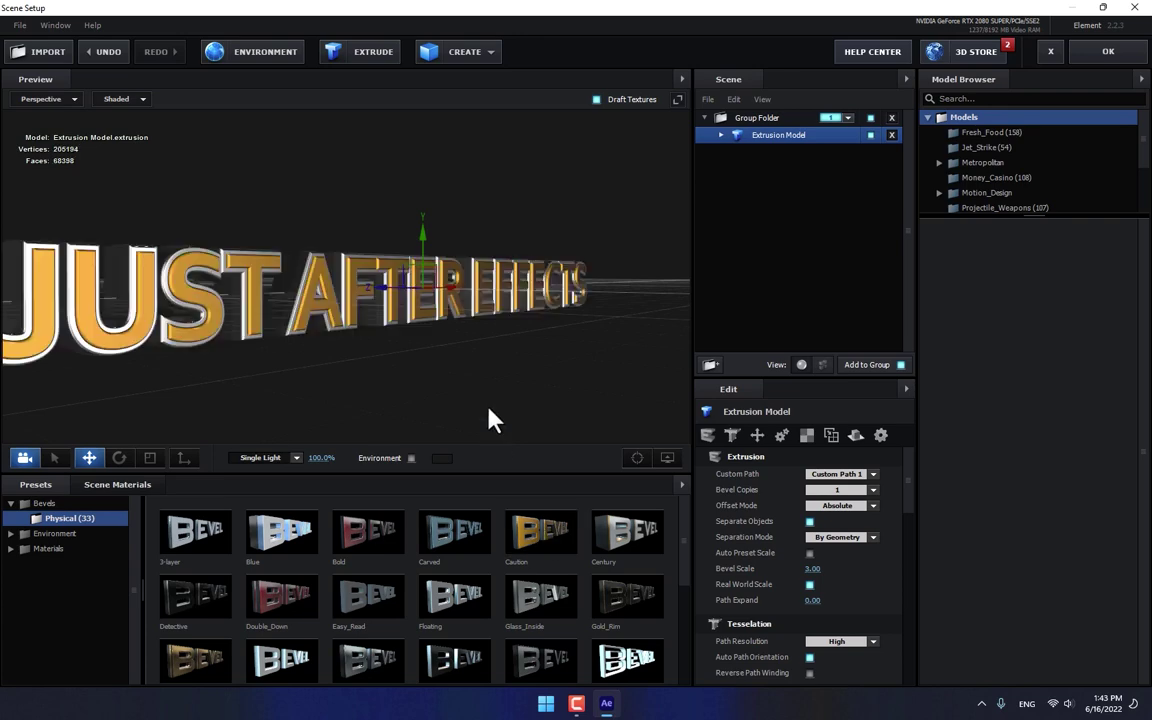
left_click_drag(486, 391, 503, 342)
left_click(622, 543)
Apply a bronze bevel preset and load Basic_2K_14 as the environment map.
left_click(167, 665)
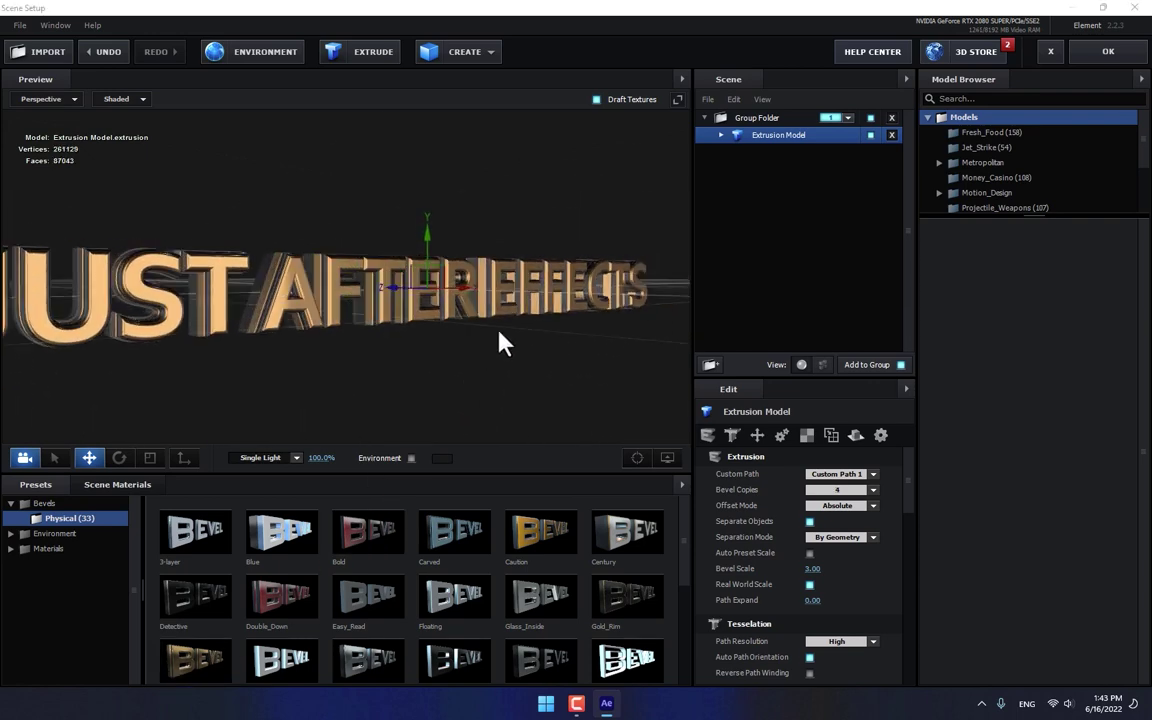
left_click(281, 58)
left_click(643, 262)
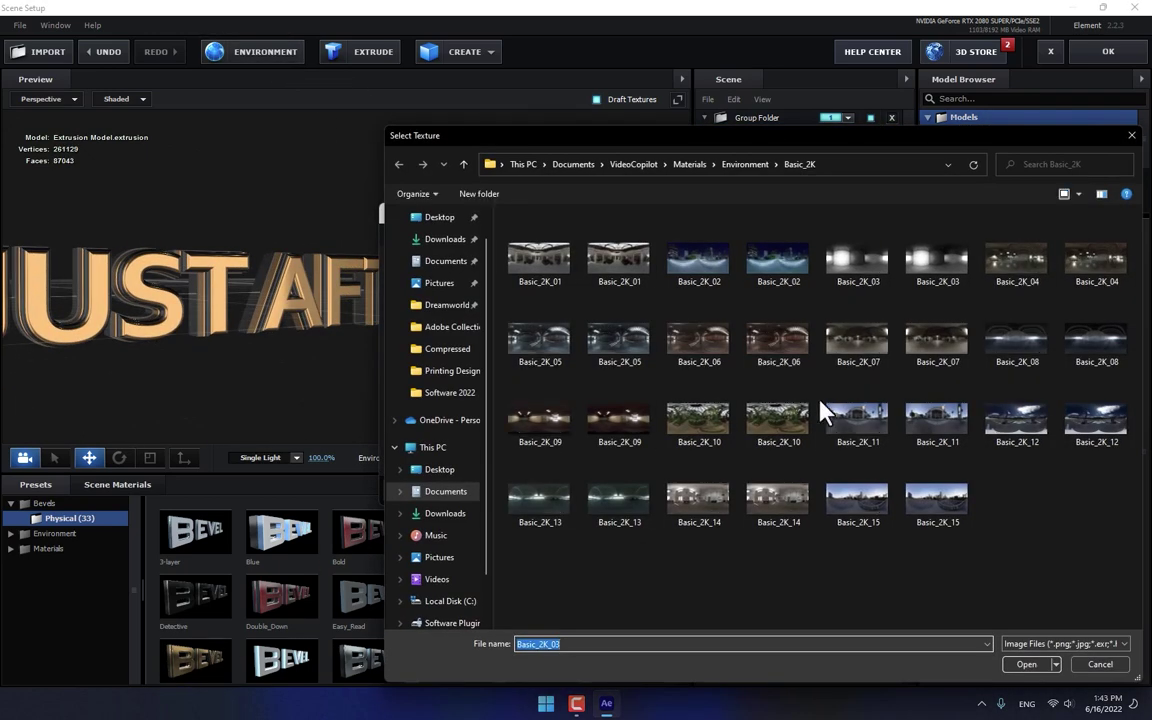
double_click(779, 500)
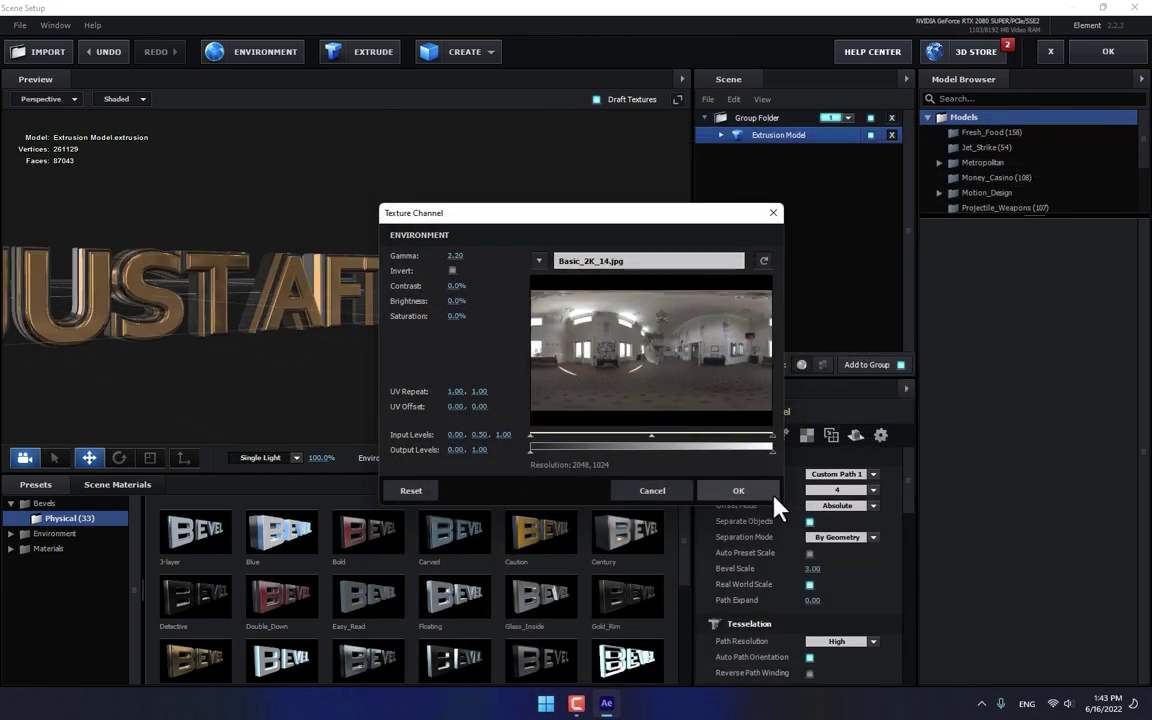
left_click(738, 490)
left_click_drag(579, 368, 553, 390)
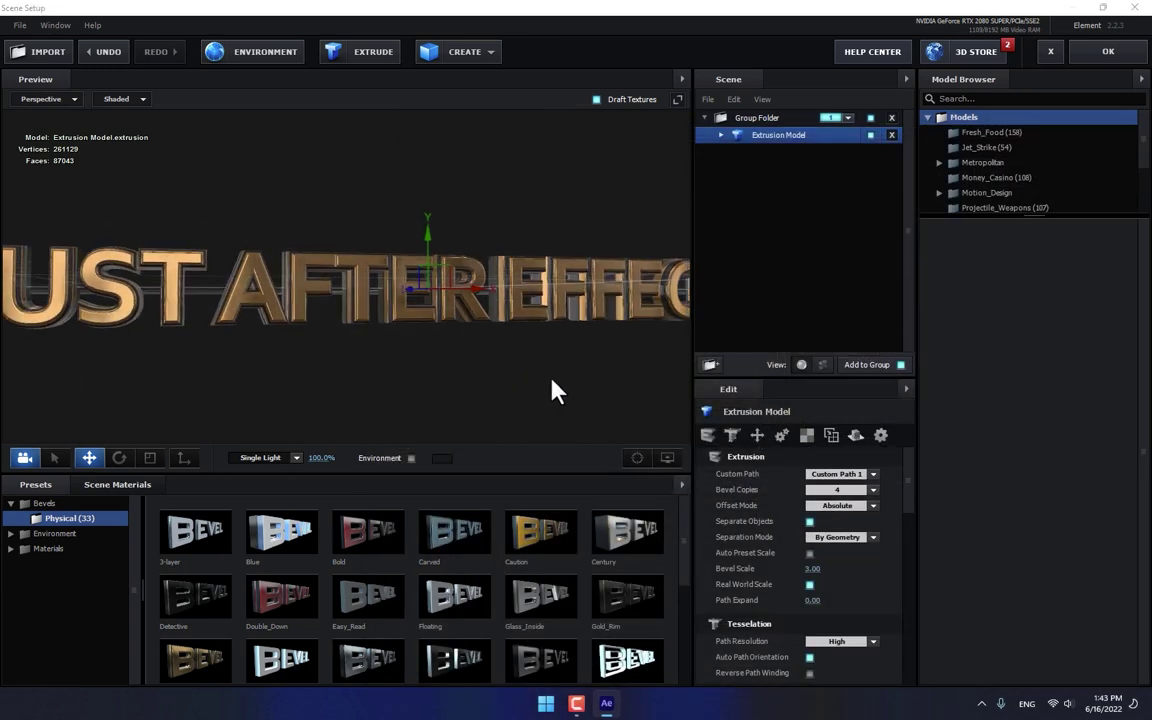
Reapply the Caution bevel, stretch the text in depth, and select its Shiny material.
left_click(556, 537)
mouse_move(486, 373)
left_mouse_down()
mouse_move(450, 357)
mouse_move(506, 373)
mouse_move(421, 364)
mouse_move(409, 347)
mouse_move(503, 357)
left_mouse_up()
left_click(151, 463)
left_click_drag(362, 283, 424, 350)
left_click(722, 136)
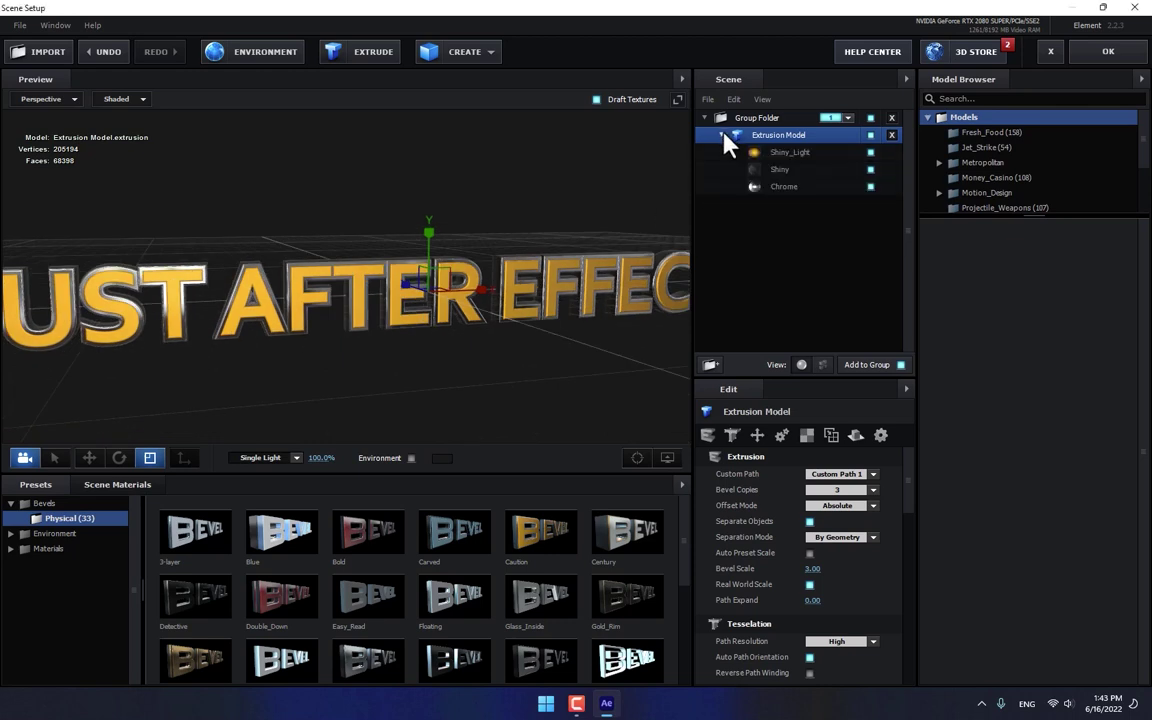
left_click(790, 170)
Drop the Physical Chrome and Black_Gloss materials onto the bevel material rows.
left_click(40, 549)
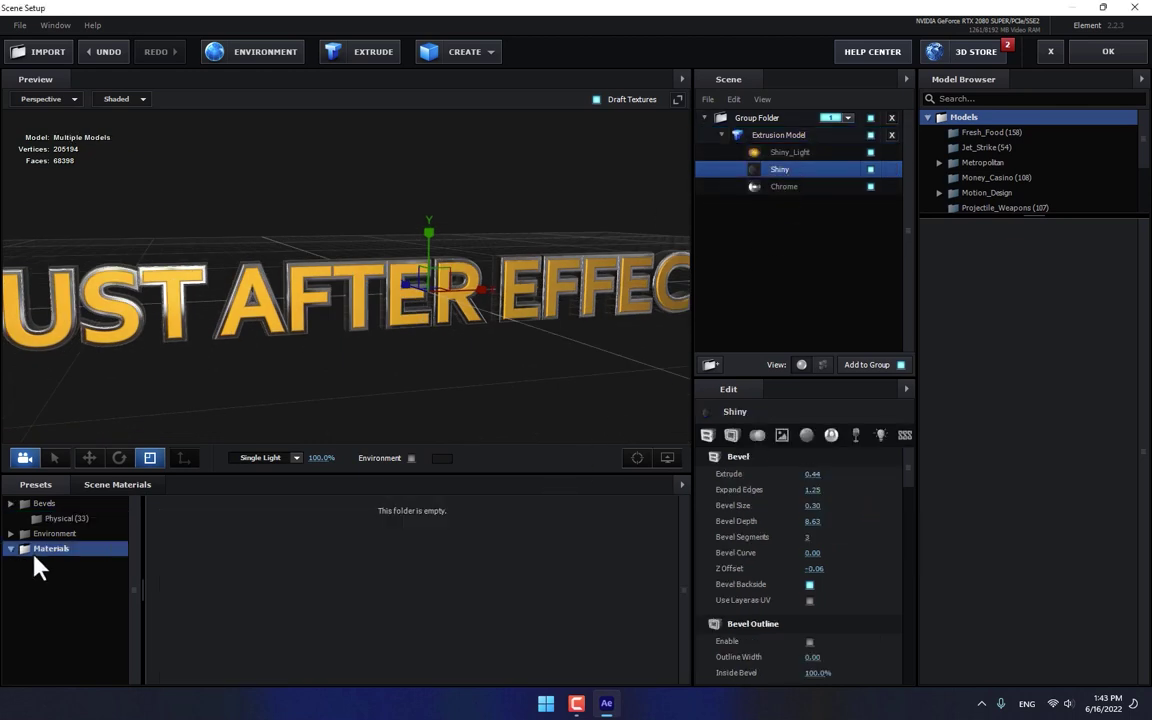
left_click(64, 566)
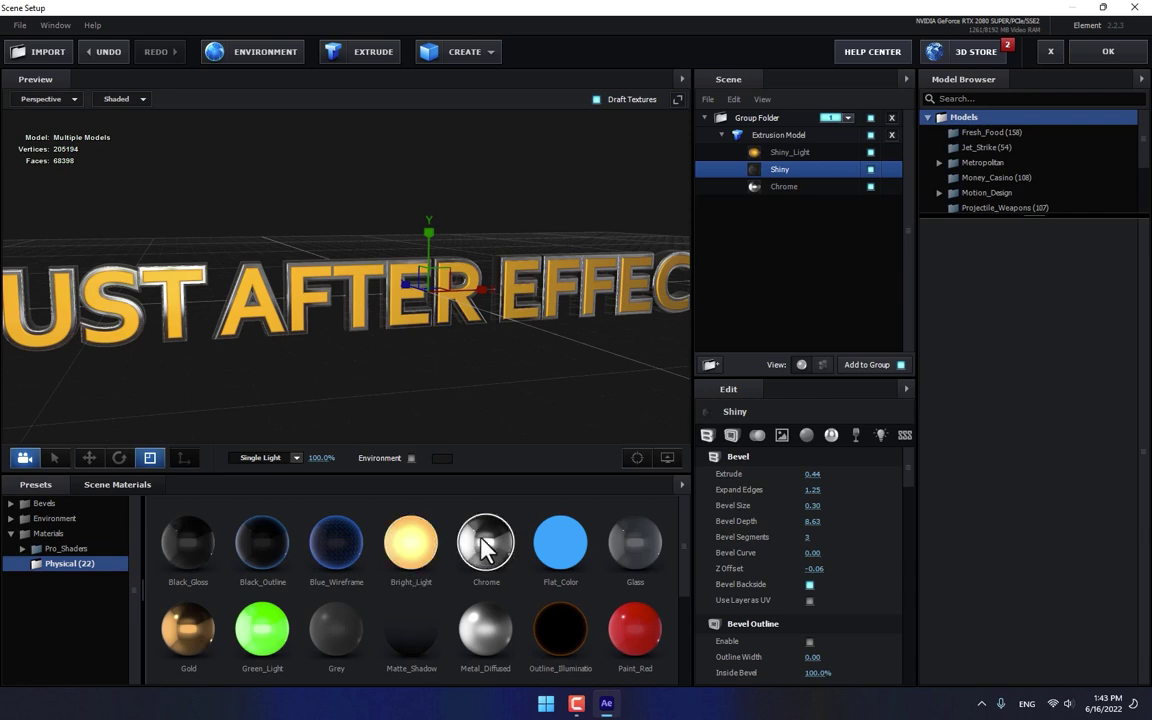
left_click_drag(501, 522, 800, 170)
left_click(828, 188)
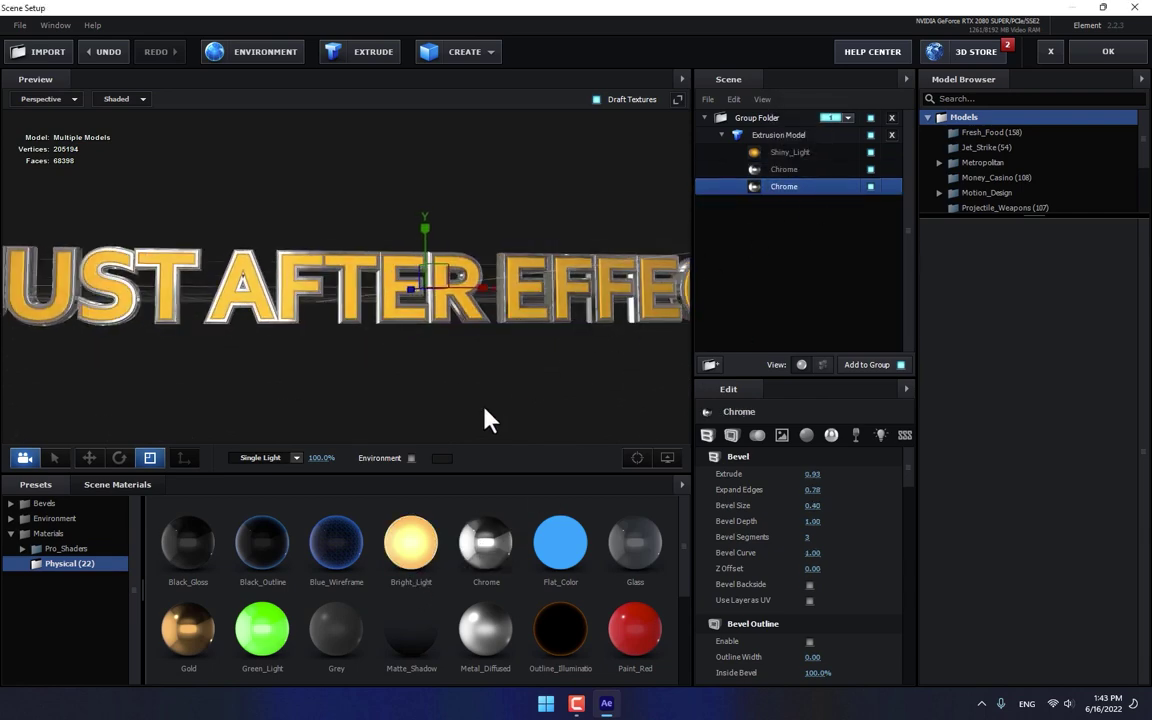
left_click_drag(775, 290, 796, 189)
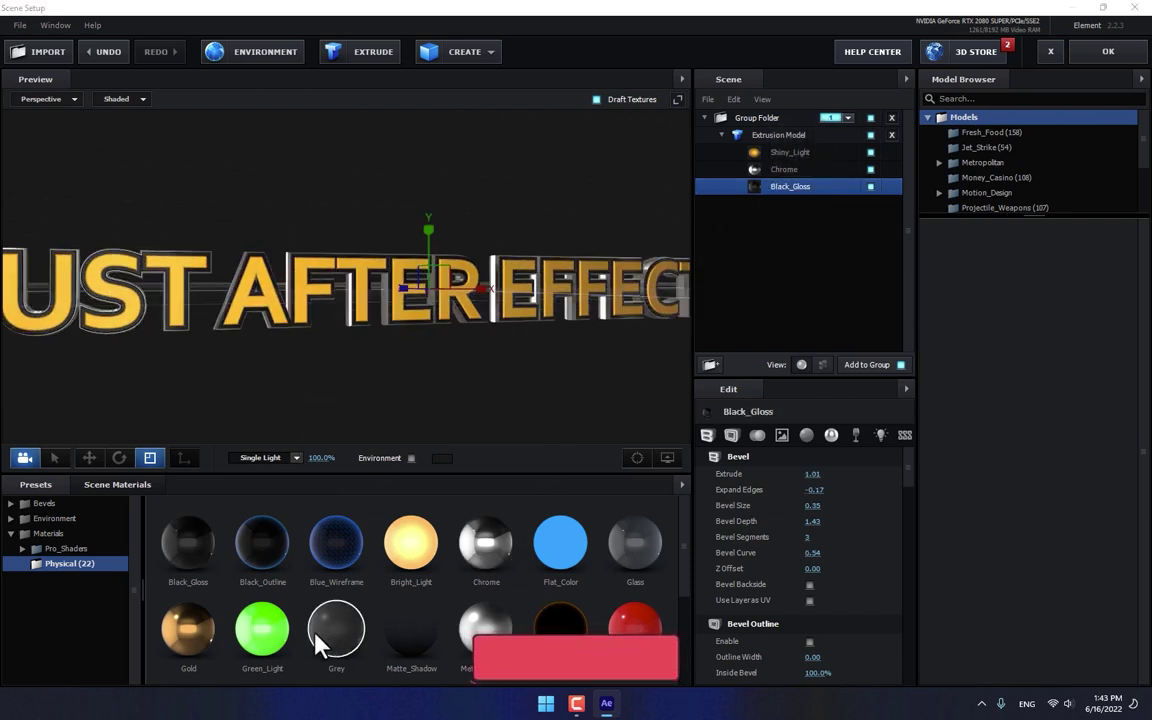
Swap in Gold and restore Chrome so the bevels read Shiny_Light, Gold, Chrome.
left_click_drag(188, 630, 826, 207)
left_click_drag(650, 330, 566, 365)
left_click_drag(486, 541, 789, 186)
left_click_drag(200, 632, 780, 170)
left_click_drag(540, 391, 528, 362)
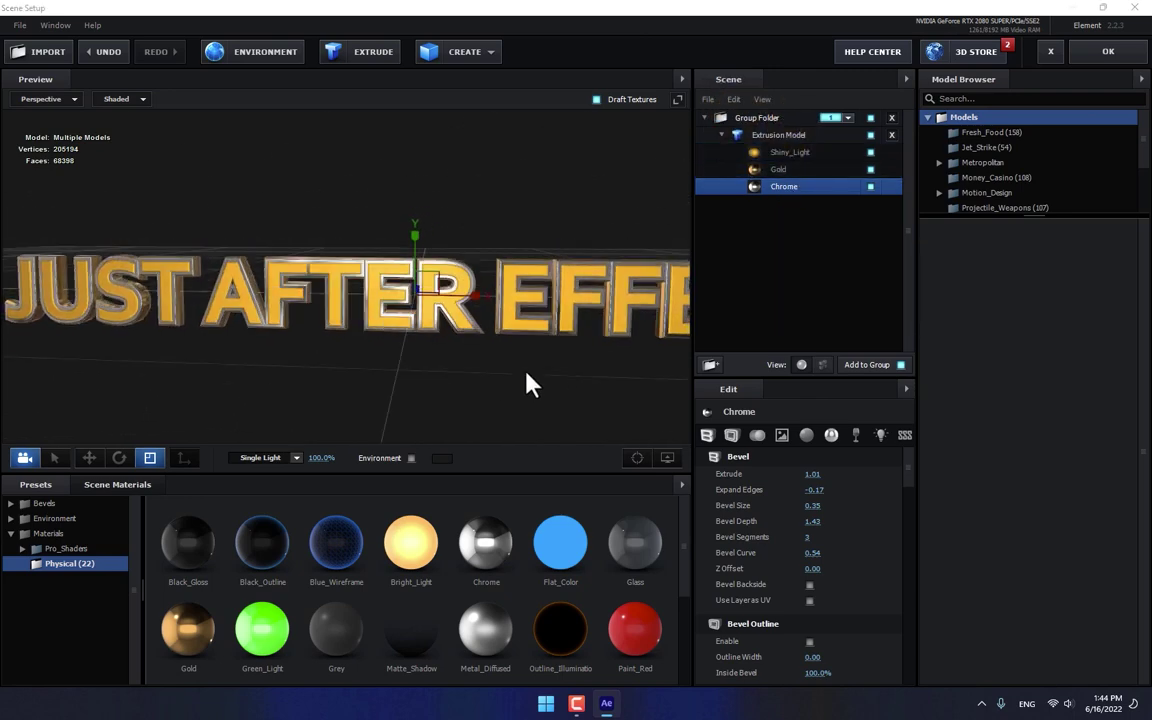
left_click_drag(530, 385, 553, 375)
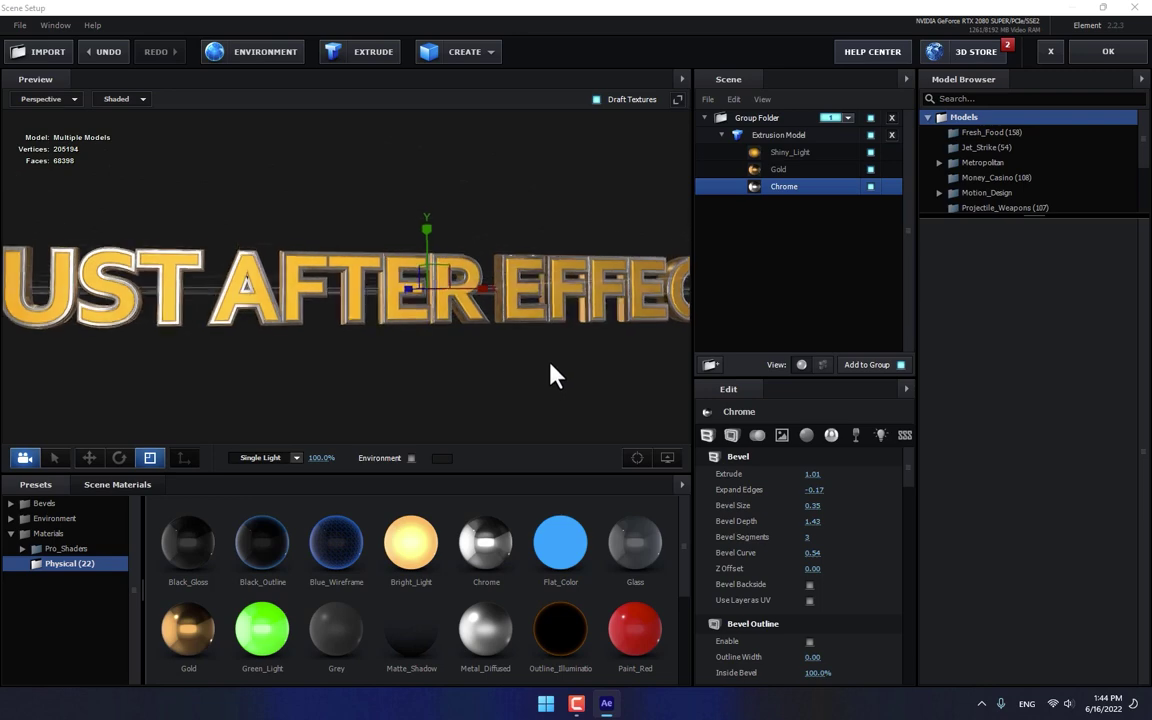
Return to the composition and raise Element 3D's Group 1 Particle Size to 18.10.
left_click(1108, 54)
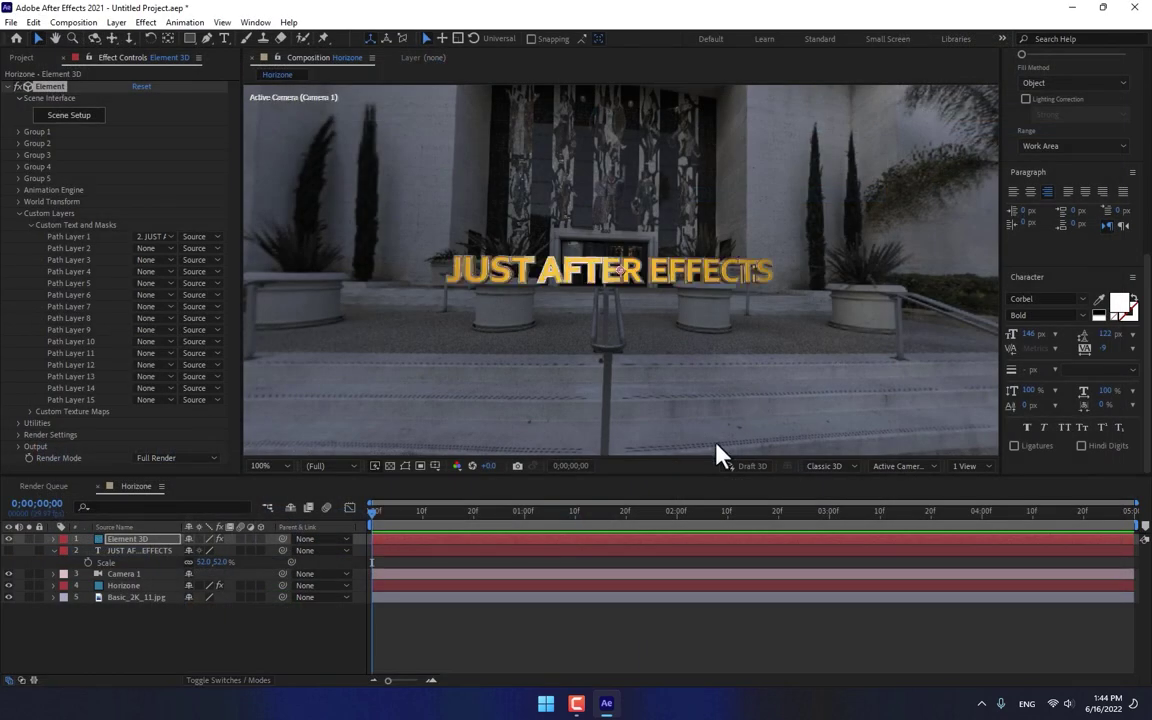
left_click(130, 540)
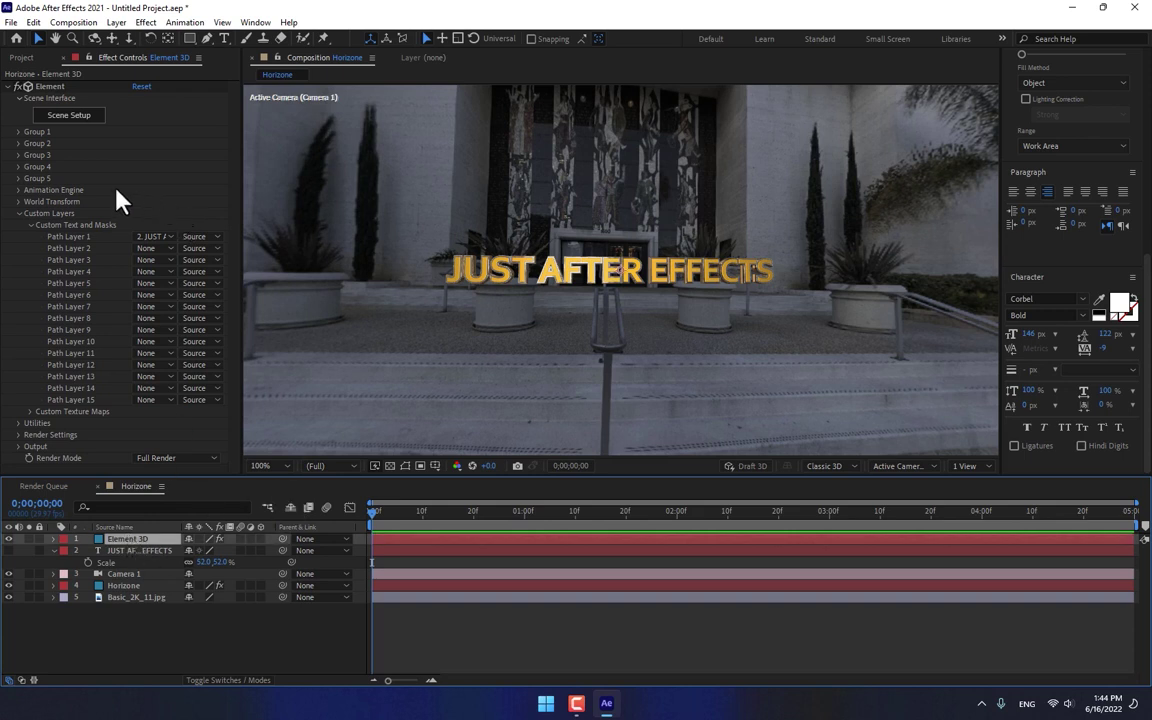
left_click(18, 132)
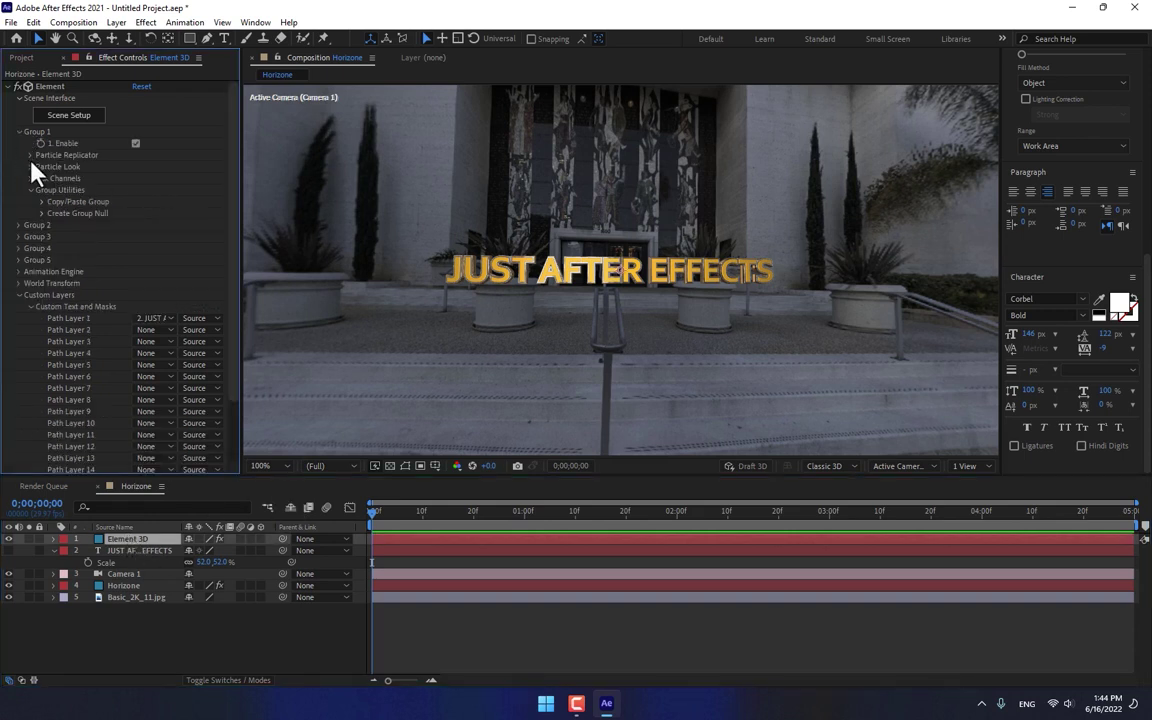
left_click(30, 167)
left_click_drag(142, 178, 201, 173)
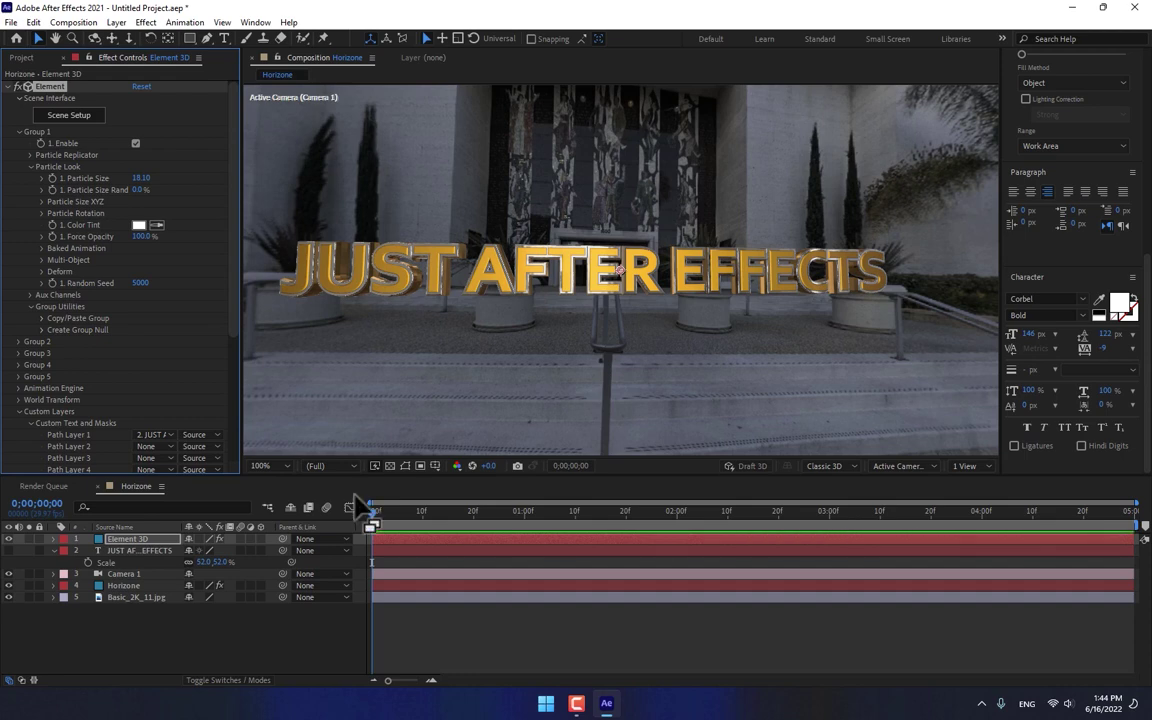
Add Null 1, parent Camera 1 to it, make it 3D and set Y Rotation to 7°.
right_click(217, 636)
mouse_move(278, 468)
left_click(442, 547)
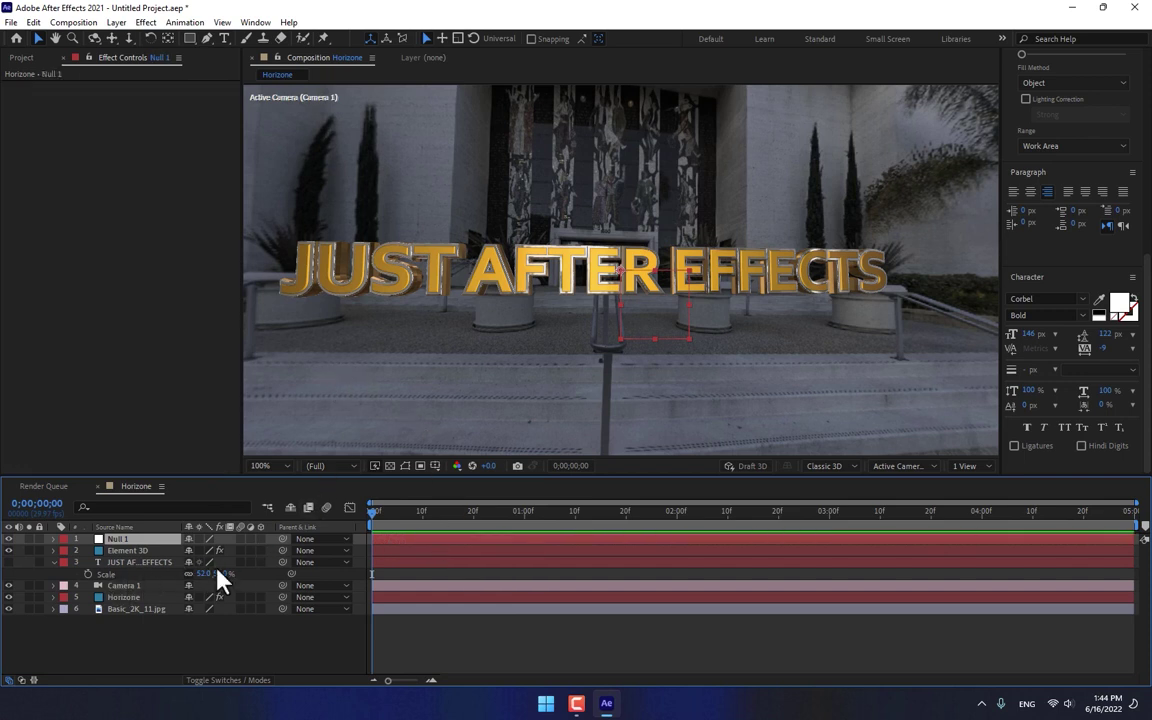
left_click_drag(284, 588, 121, 544)
key("r")
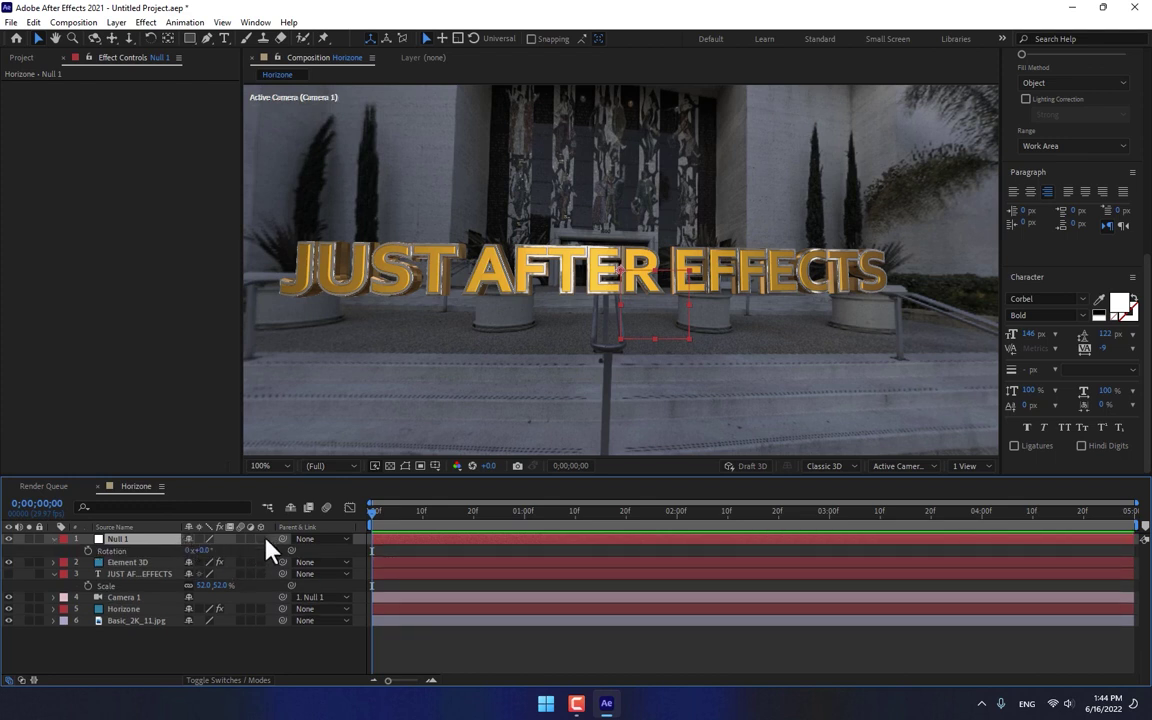
left_click(260, 539)
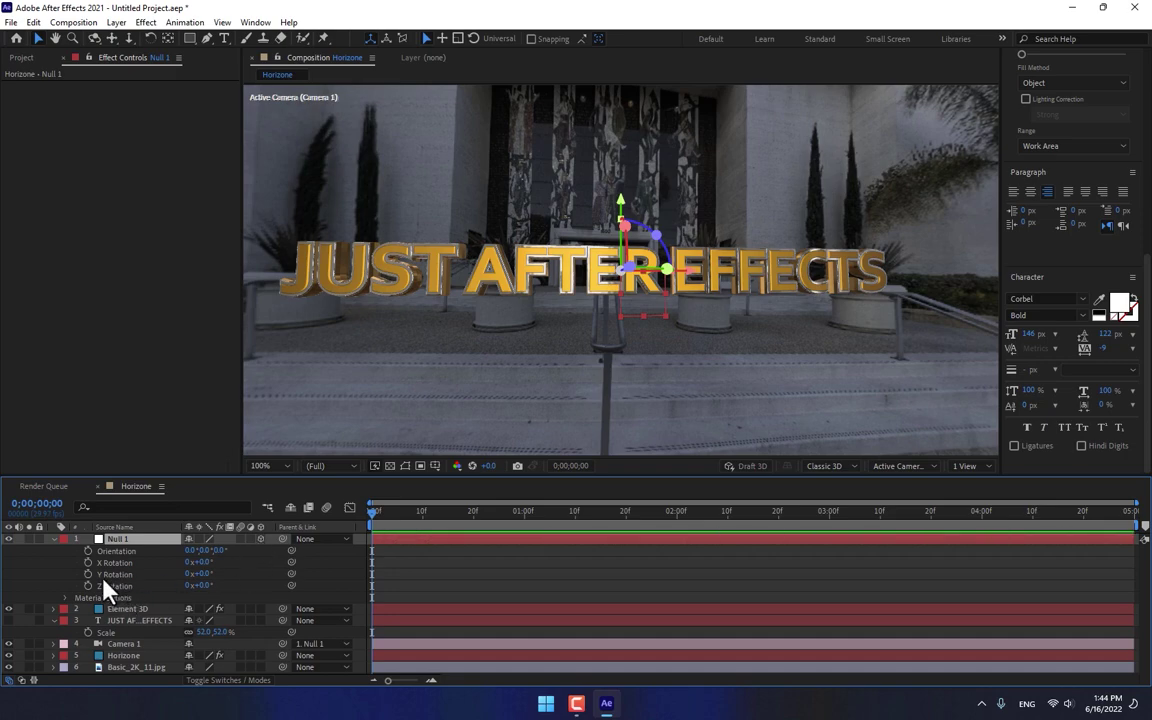
mouse_move(203, 574)
left_mouse_down()
mouse_move(305, 584)
mouse_move(197, 567)
mouse_move(207, 567)
left_mouse_up()
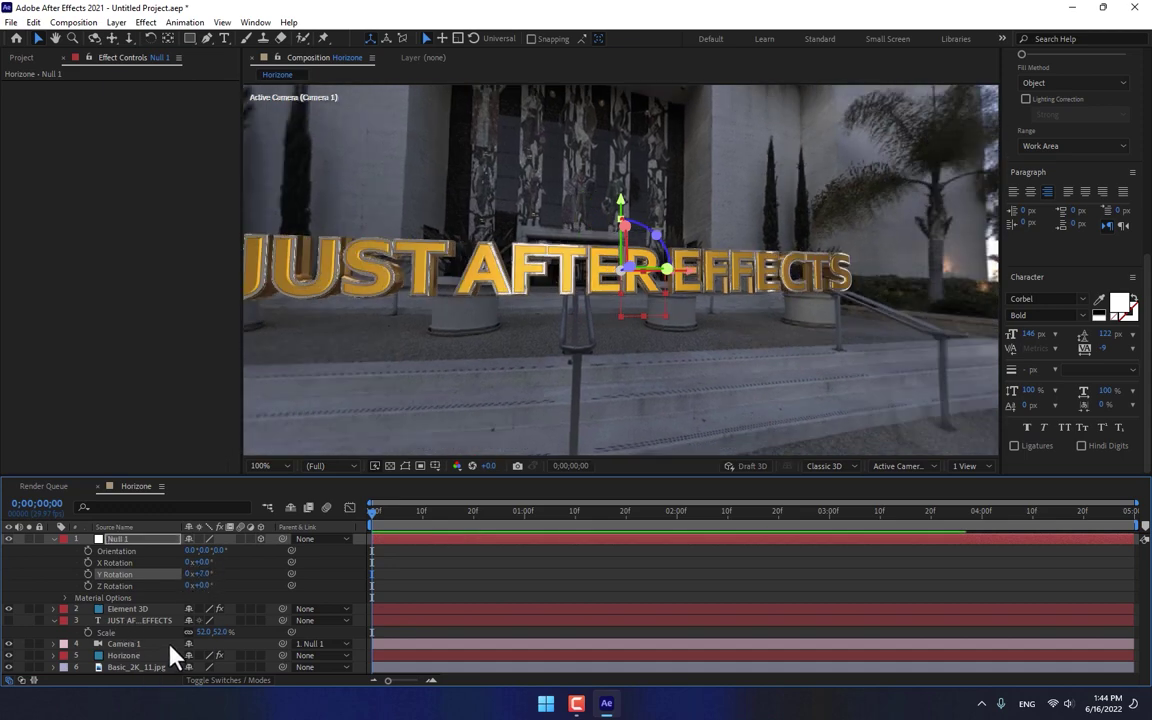
Retype the solo'd title layer as 'JAE TUTORIALS' and refresh the viewer so Element 3D updates.
left_click(8, 621)
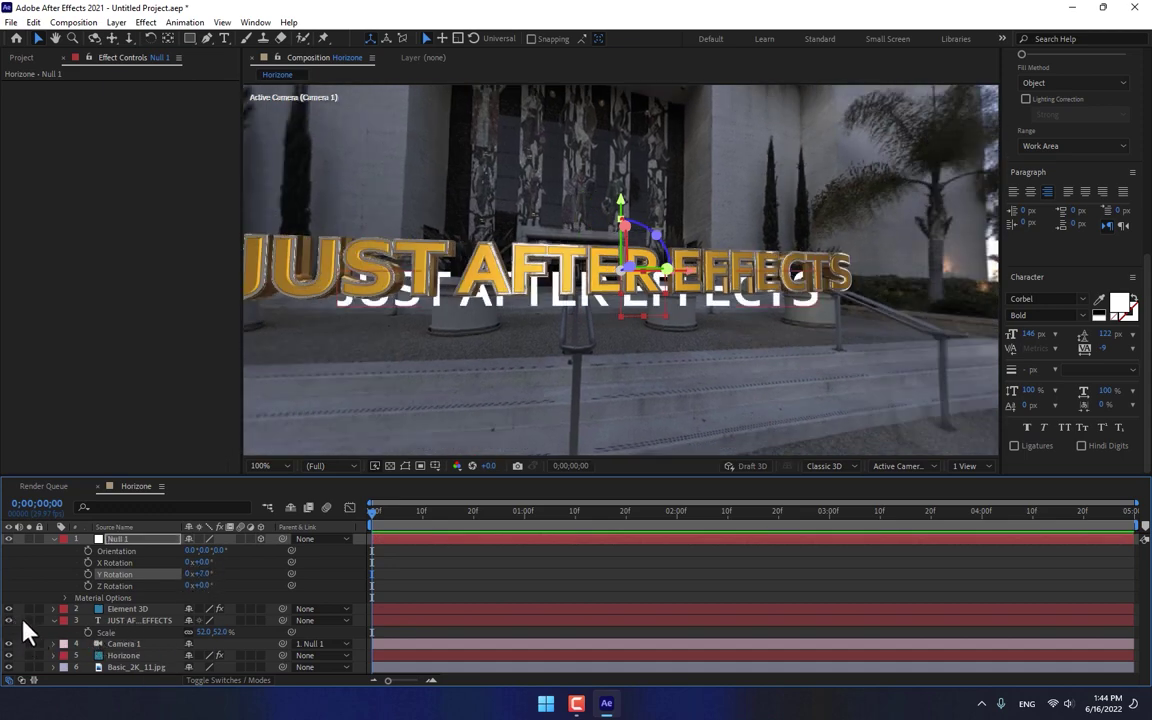
left_click(28, 621)
double_click(145, 621)
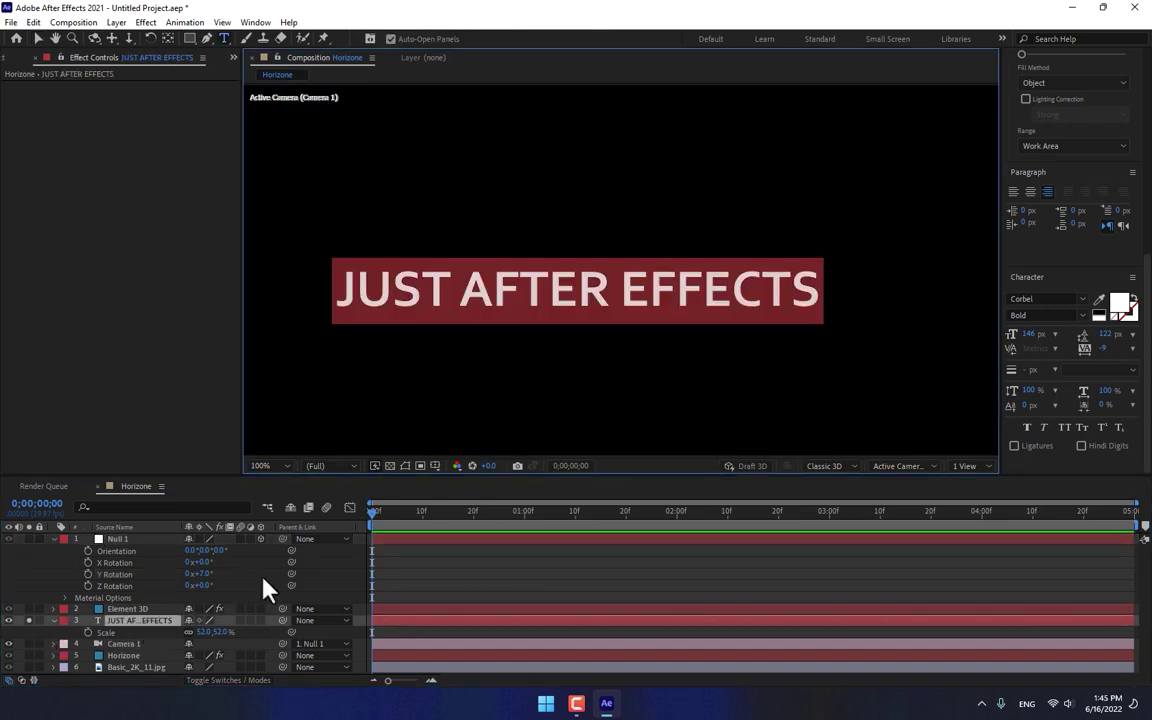
type("JAE")
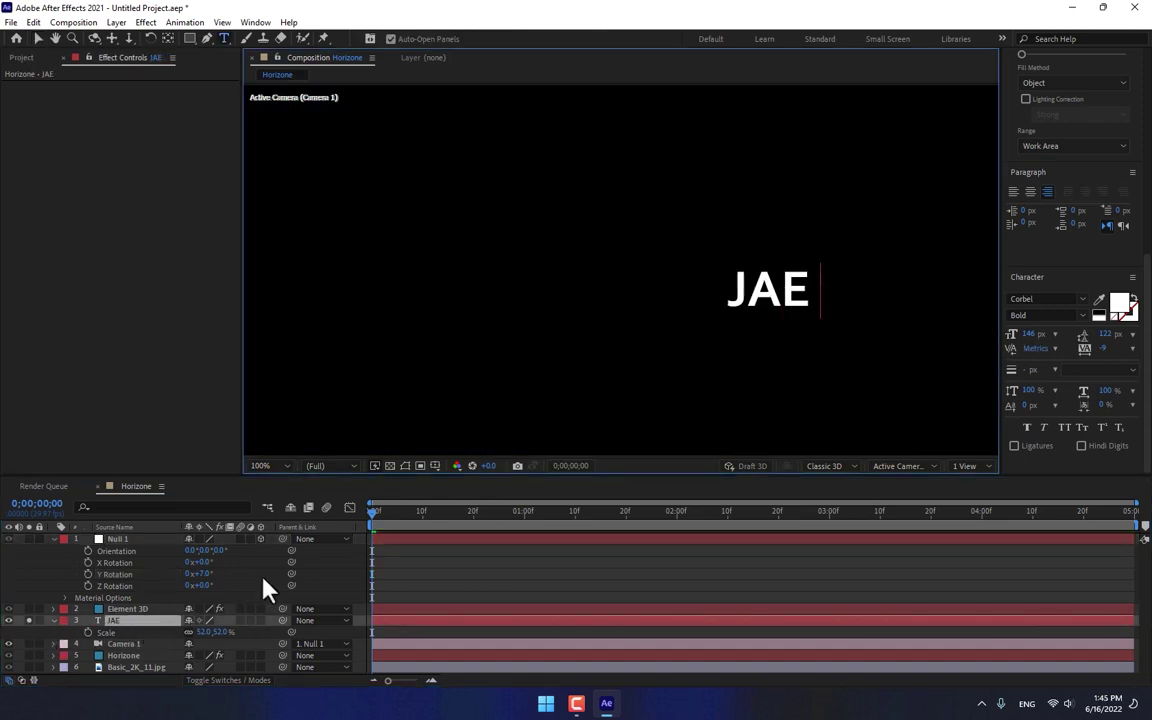
type(" TUTORIALS")
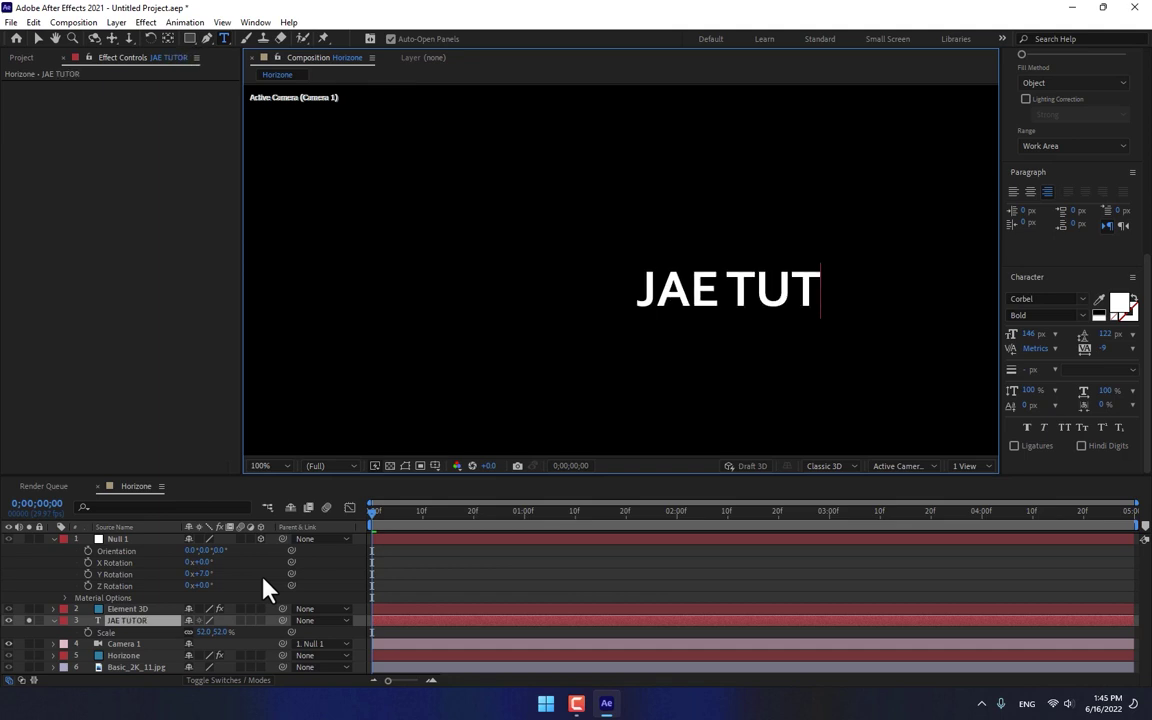
left_click(28, 623)
left_click(18, 621)
key("Caps_Lock")
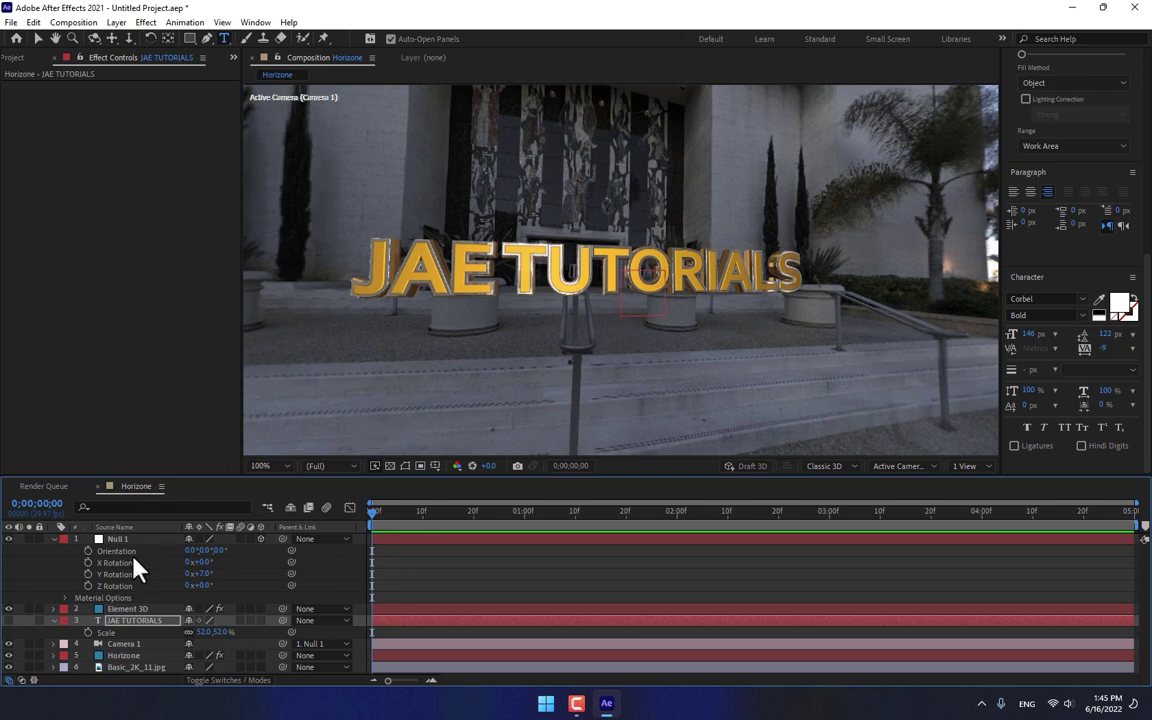
Show Null 1's rotation and set its first Y Rotation keyframe at 0f.
left_click(54, 539)
left_click(54, 563)
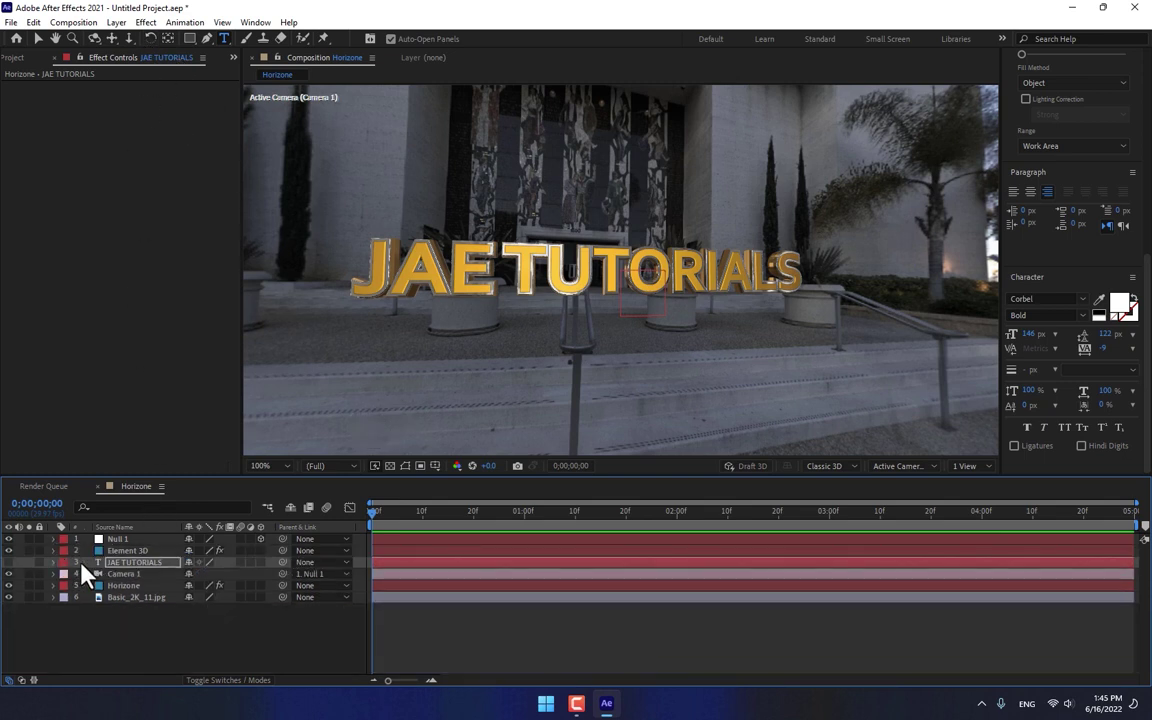
left_click(118, 550)
left_click(109, 540)
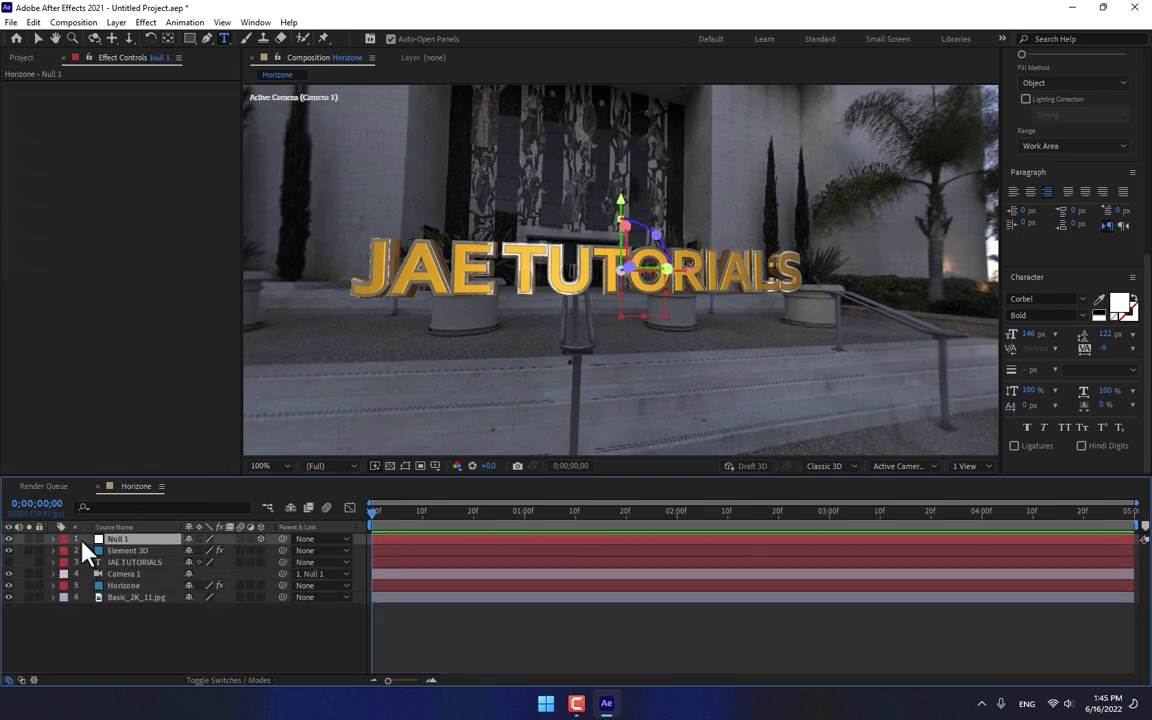
key("r")
left_click(212, 573)
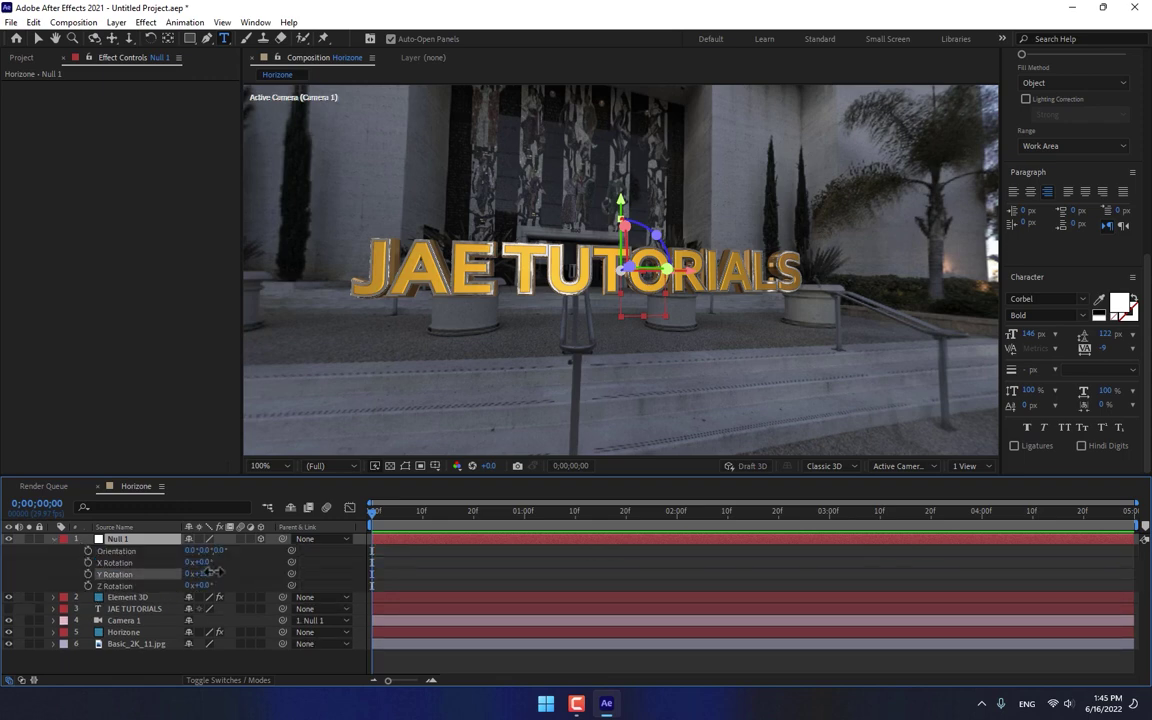
left_click_drag(212, 572, 259, 573)
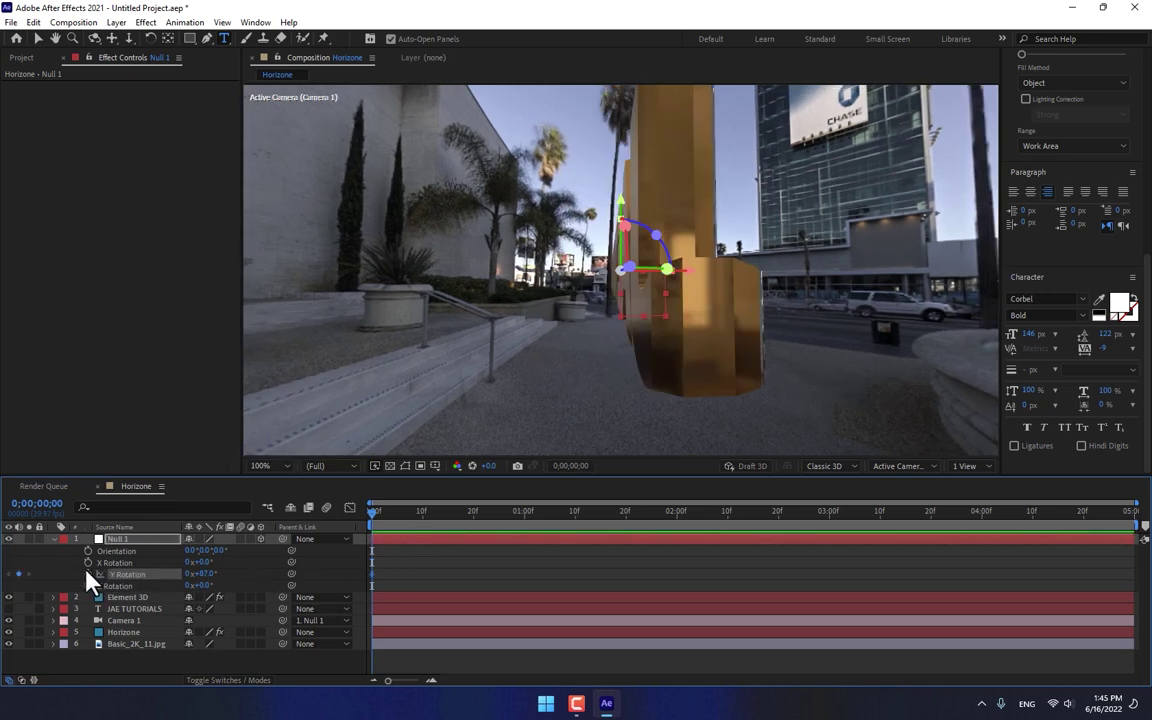
left_click(88, 574)
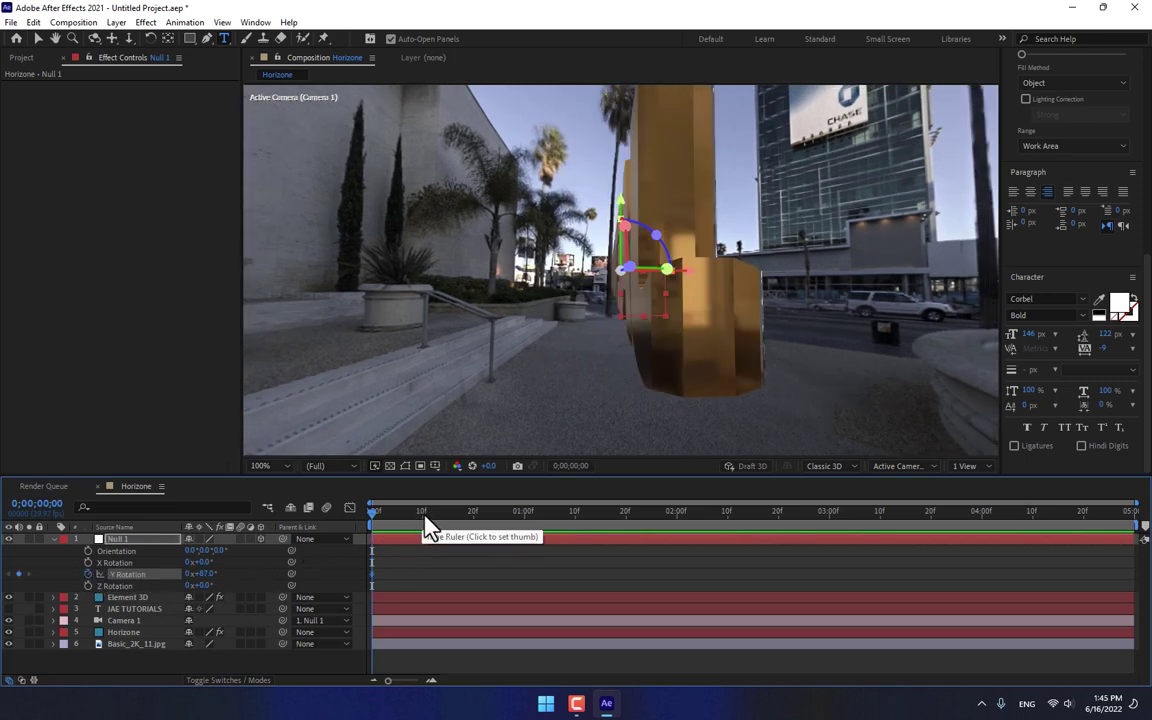
Add Y Rotation keyframes of +4.0° at 10f and −8.2° at 20f.
left_click(422, 521)
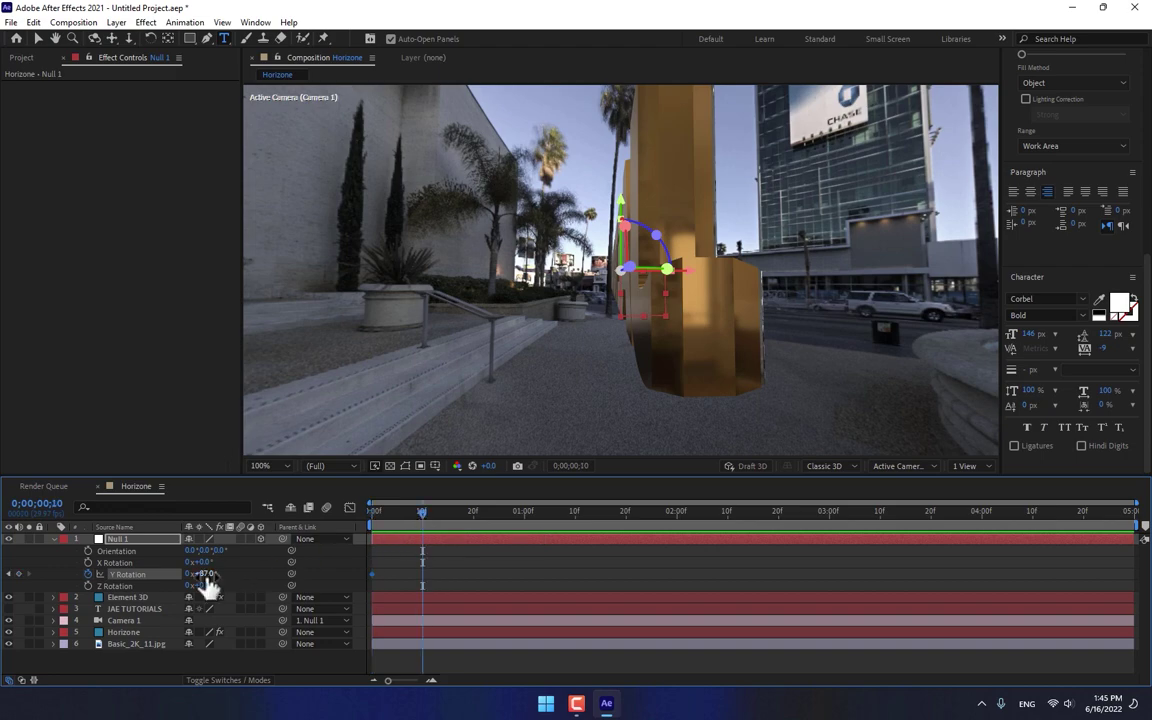
left_click_drag(207, 583, 158, 580)
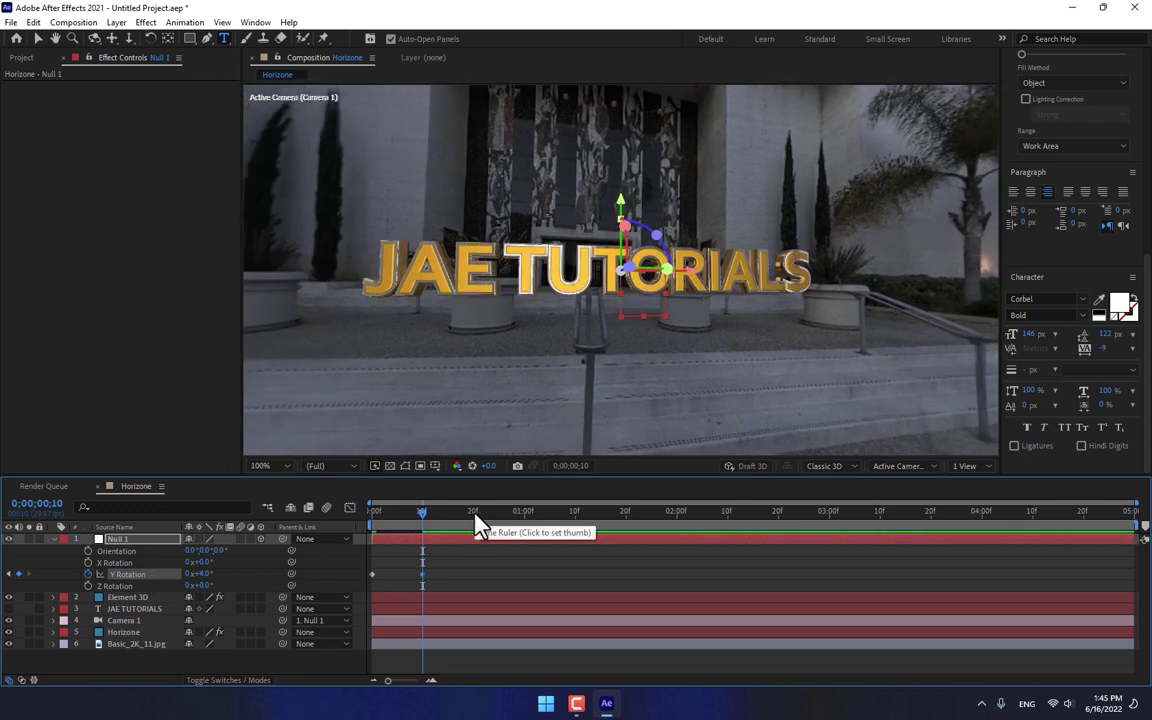
key("shift+Page_Down")
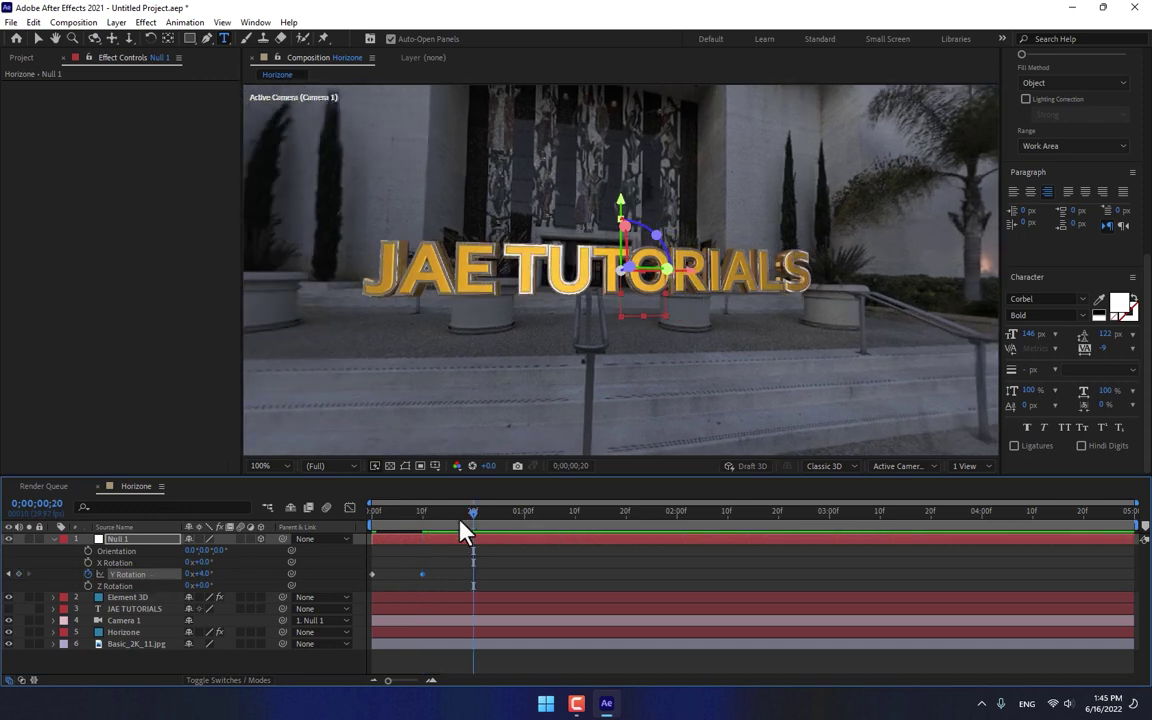
left_click_drag(199, 574, 115, 576)
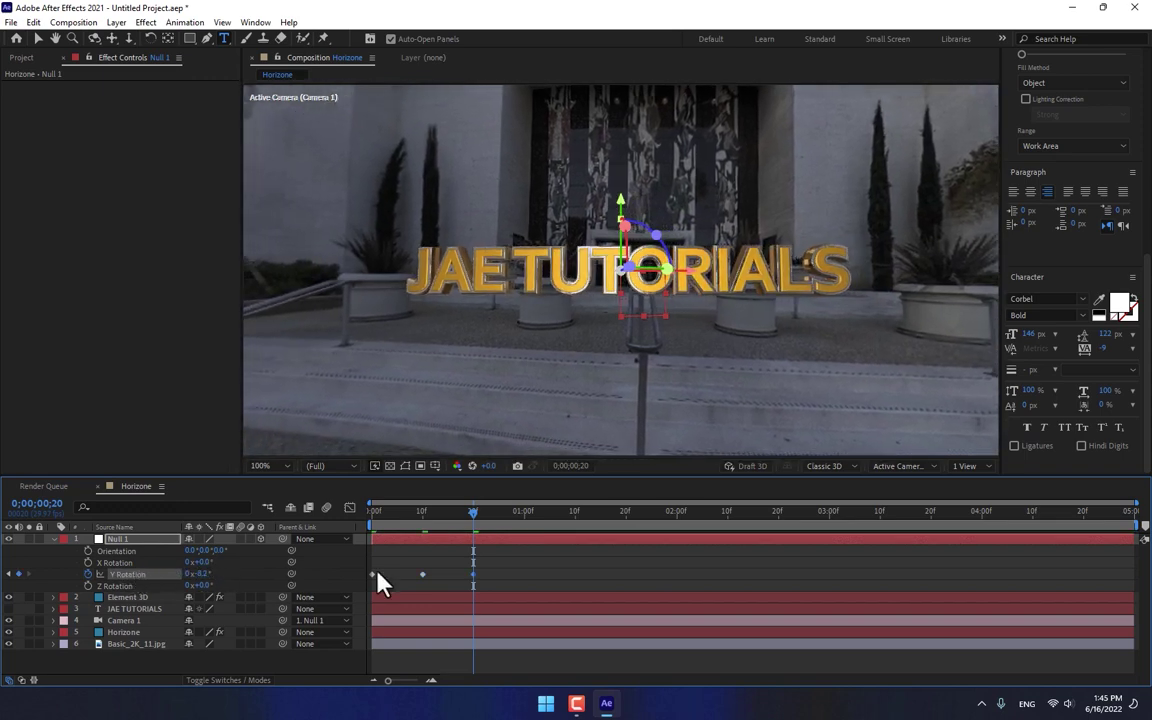
left_click(520, 530)
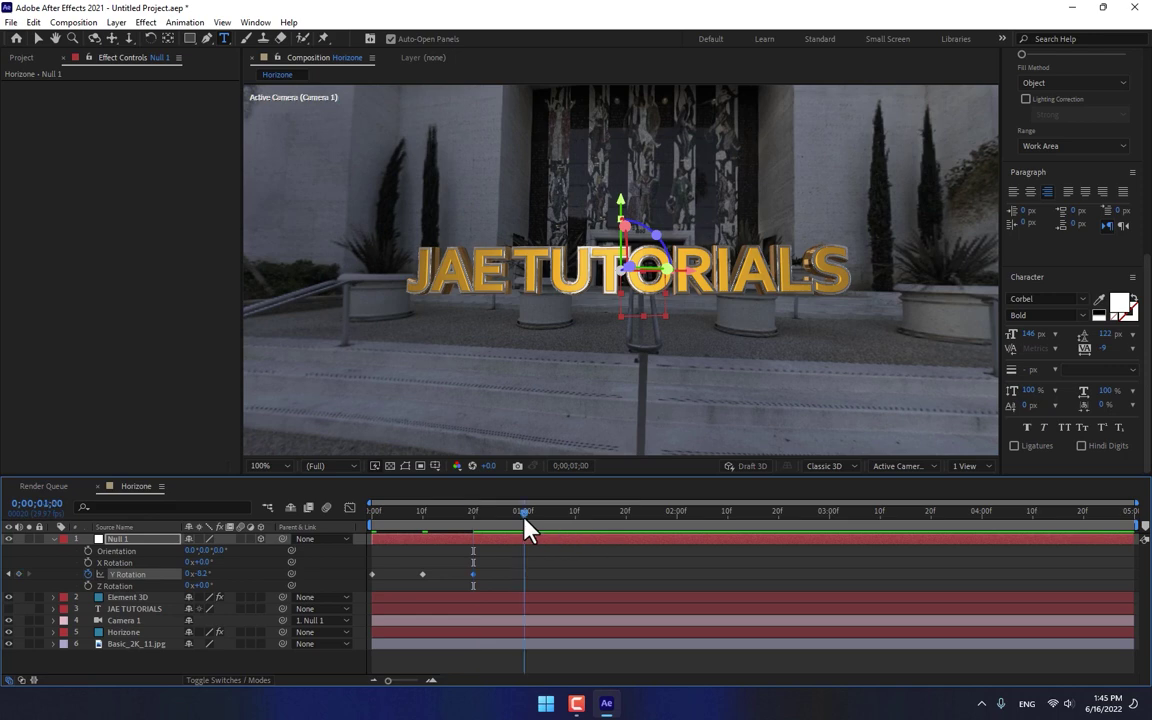
Swing Null 1's Y Rotation further at one second, trying values of 90 and 100.
left_click_drag(187, 575, 6, 576)
left_click_drag(205, 577, 160, 573)
left_click(205, 575)
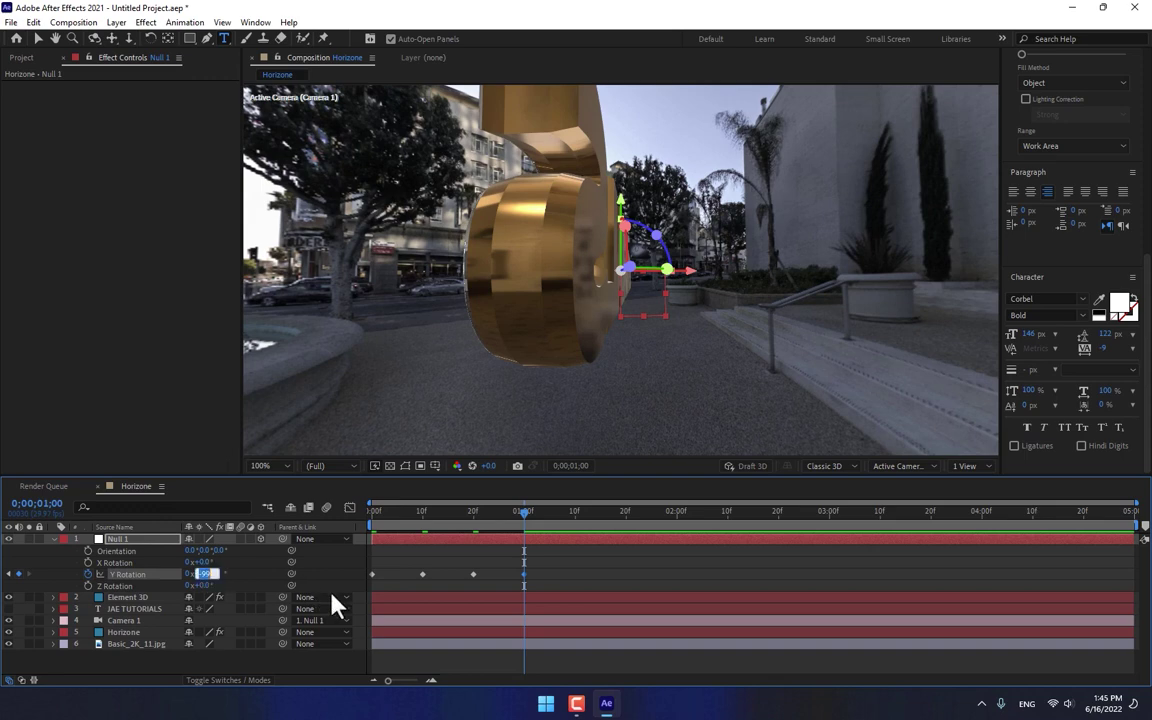
type("90")
key("Return")
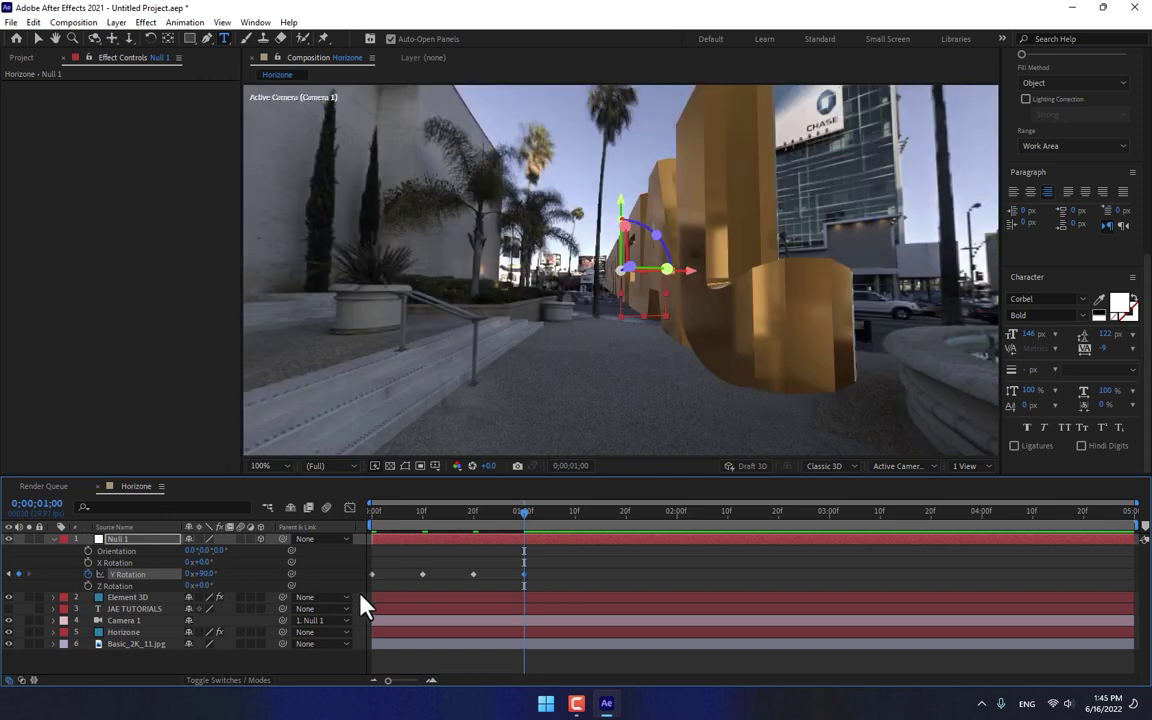
left_click(205, 574)
type("100")
key("Return")
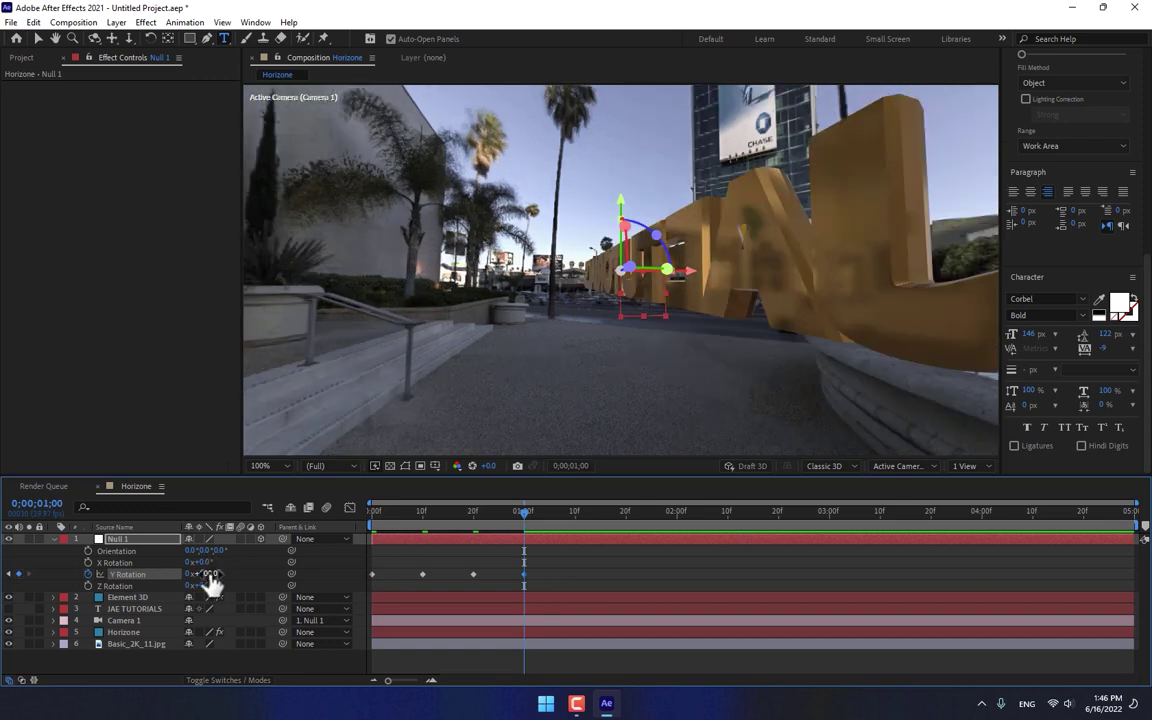
left_click_drag(205, 580, 103, 573)
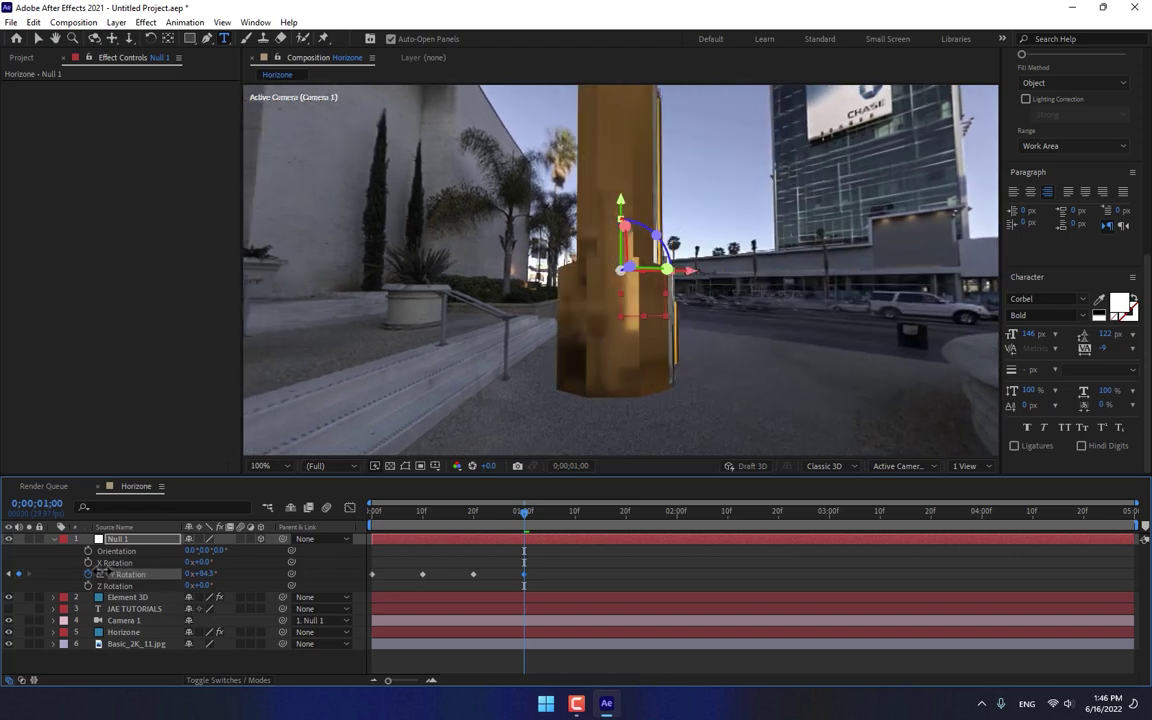
Check the JAE TUTORIALS frame, then set the 1:00 Y Rotation keyframe to −100°.
left_click_drag(390, 514, 473, 522)
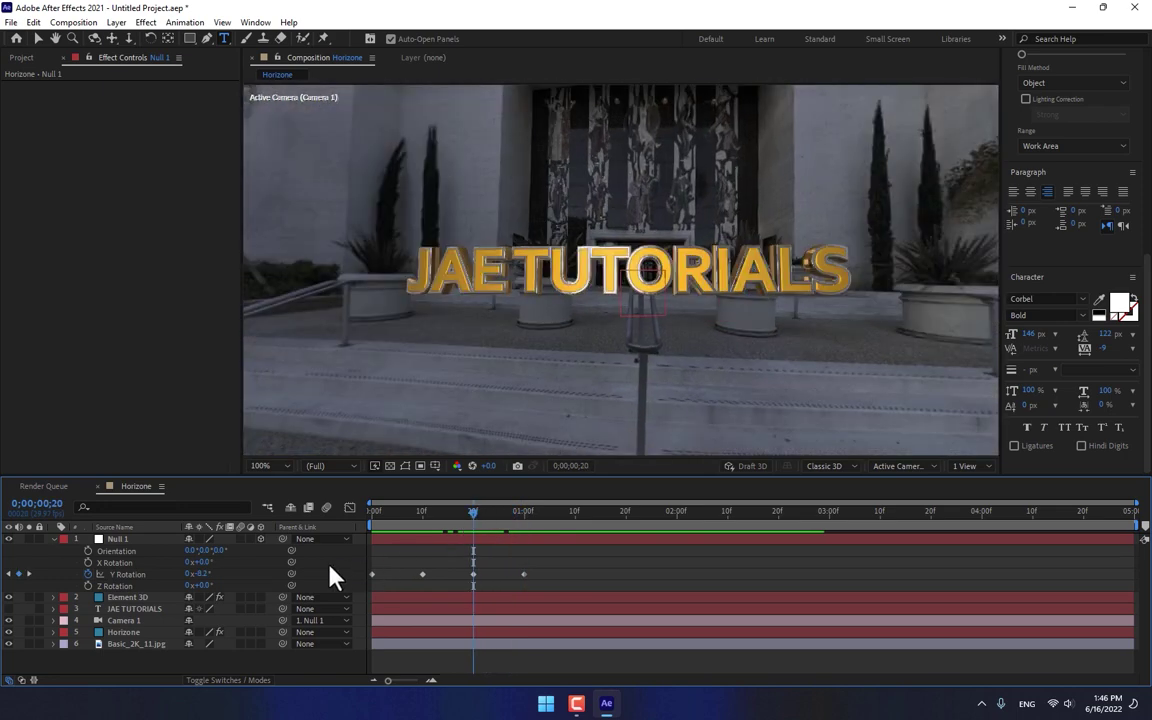
left_click(524, 512)
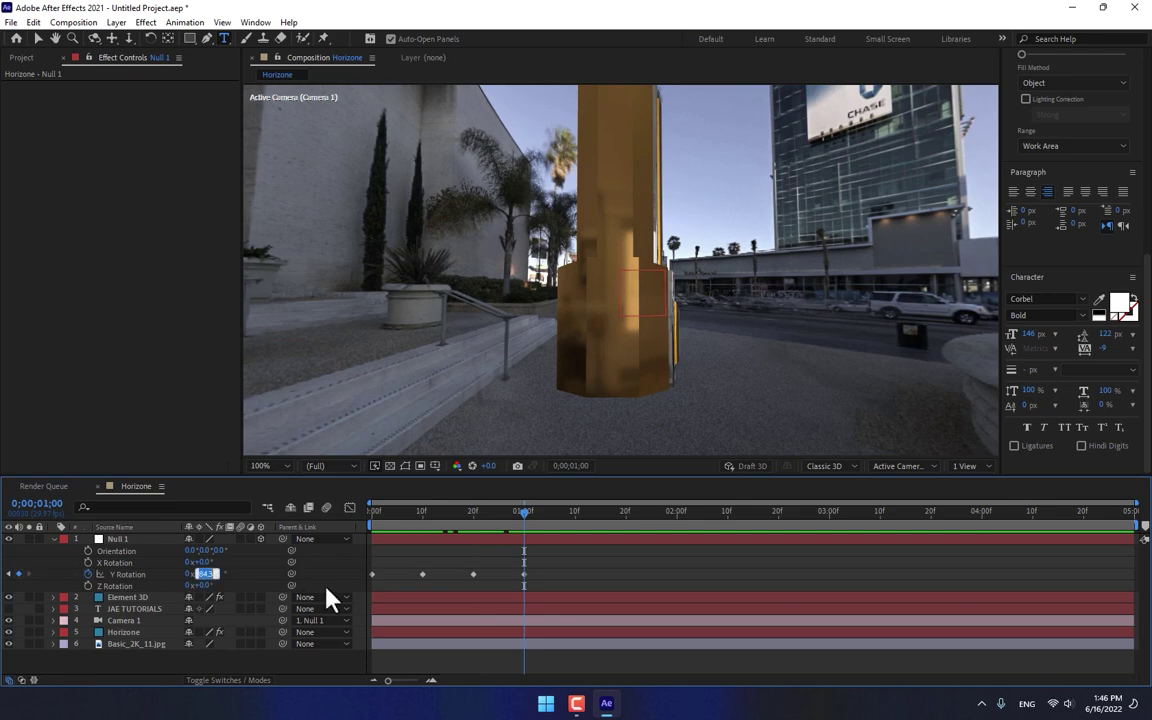
type("-100")
key("Return")
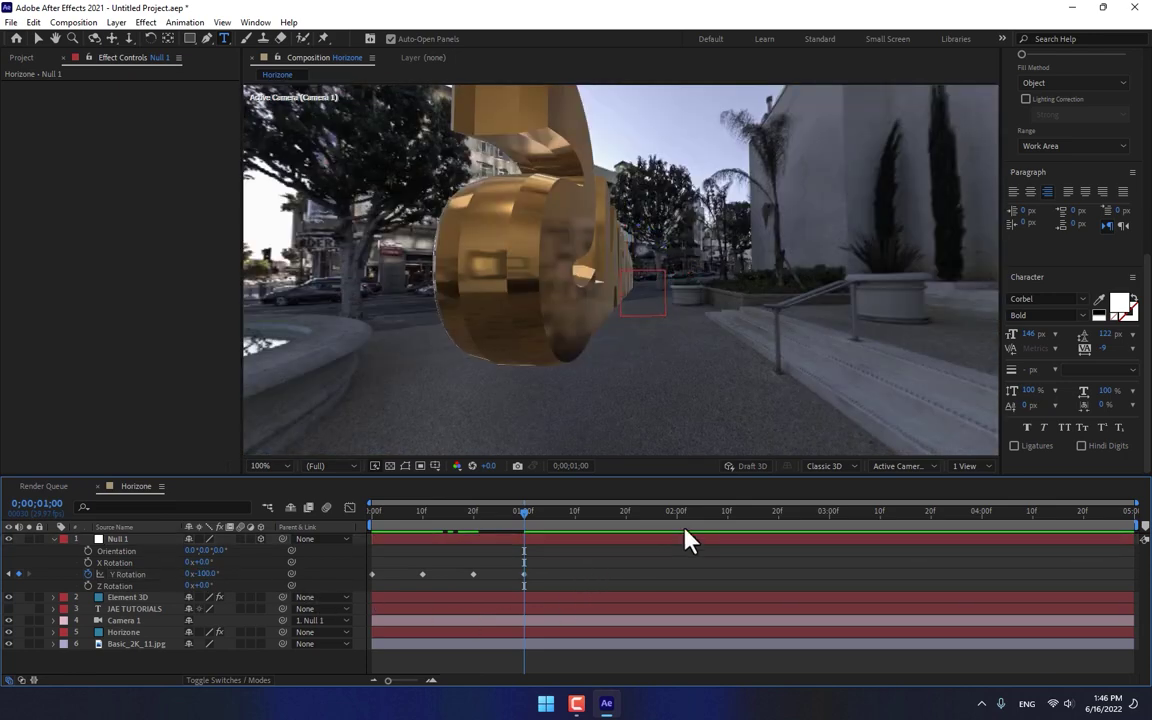
Trim the work area to end at 1:00 and scrub through the camera spin.
mouse_move(1140, 526)
left_mouse_down()
mouse_move(522, 524)
mouse_move(533, 526)
left_mouse_up()
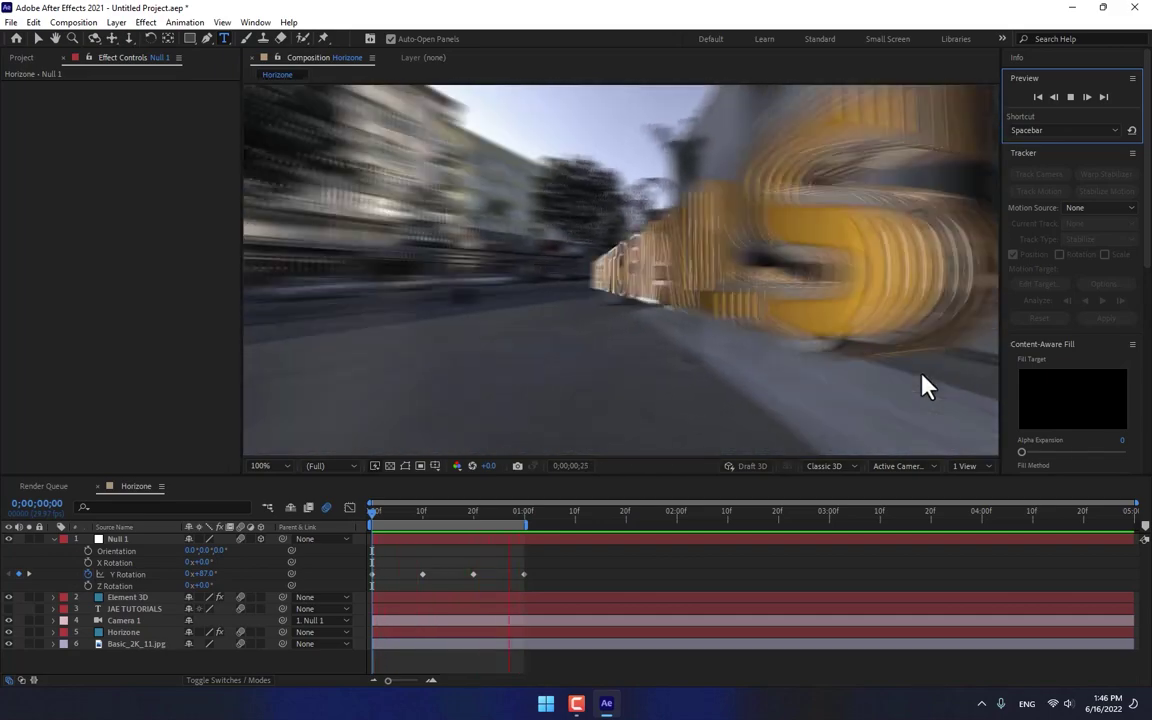
left_click_drag(383, 512, 518, 507)
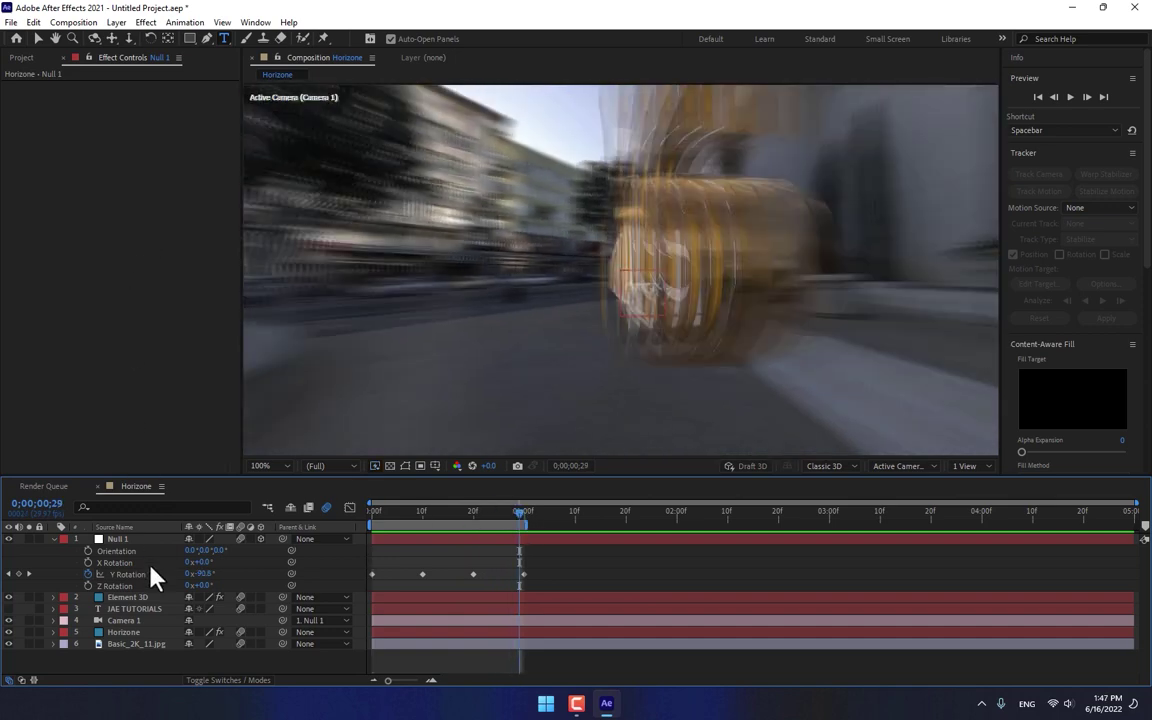
Set Horizon's H Coverage to 360° and its Y Rotation to 237° to face the street.
left_click(53, 540)
left_click(134, 598)
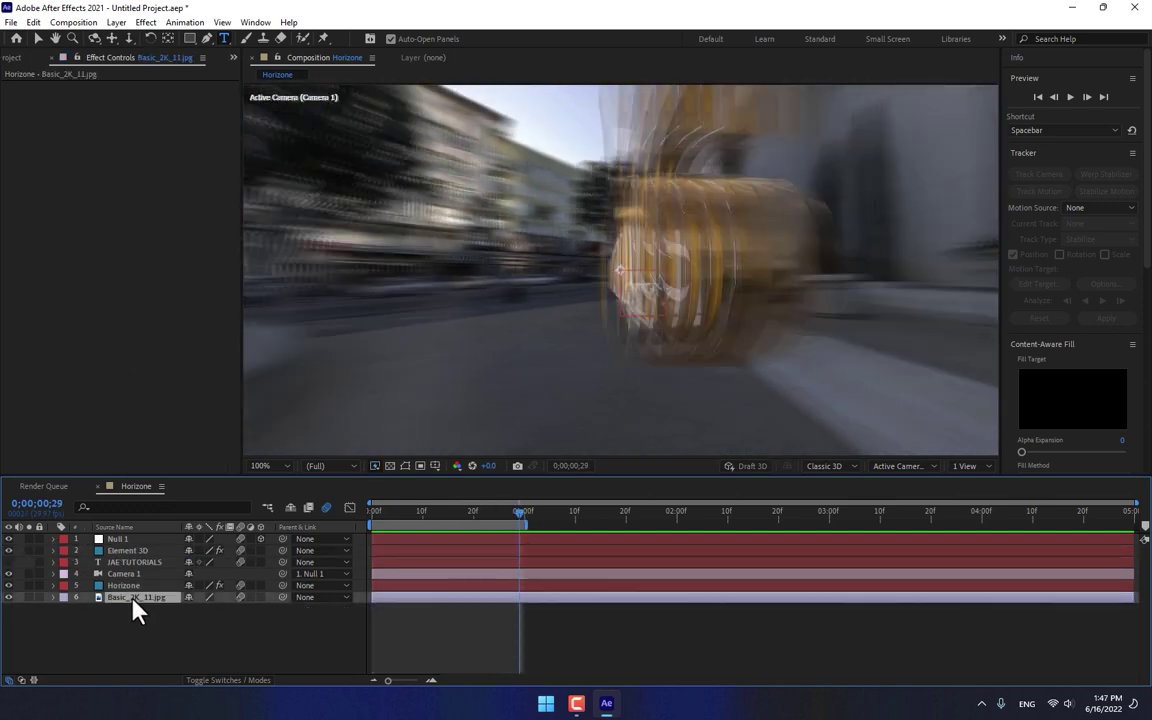
left_click_drag(495, 510, 436, 513)
left_click(126, 586)
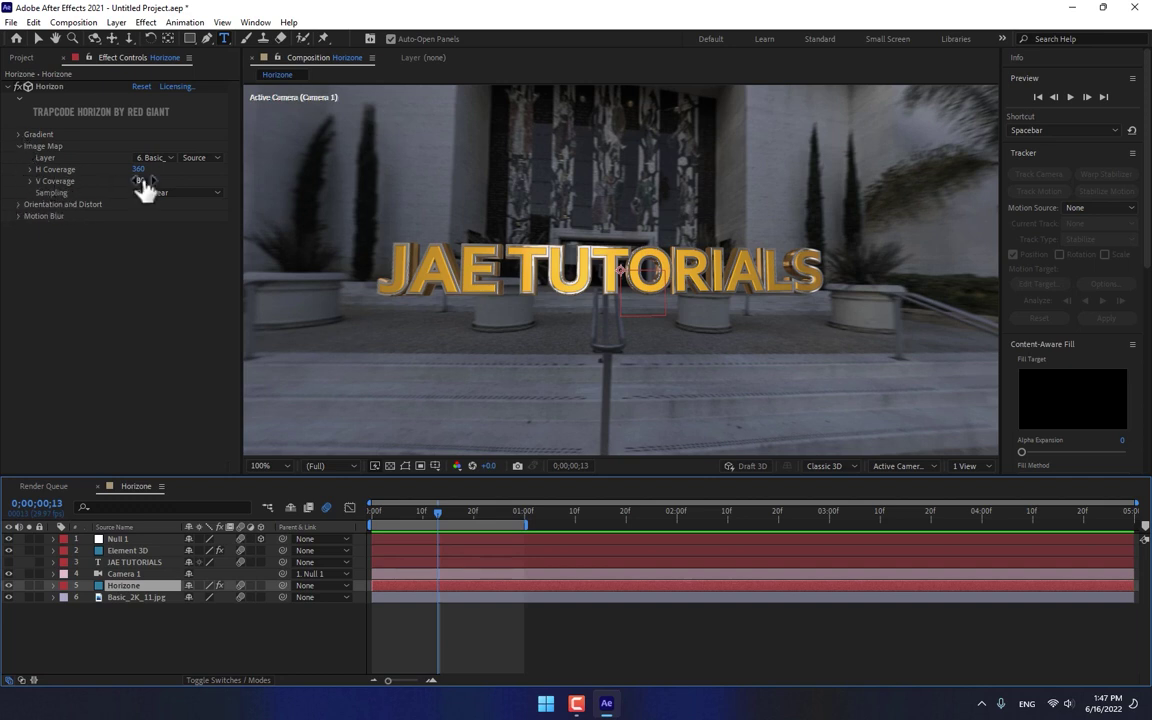
left_click_drag(141, 171, 147, 170)
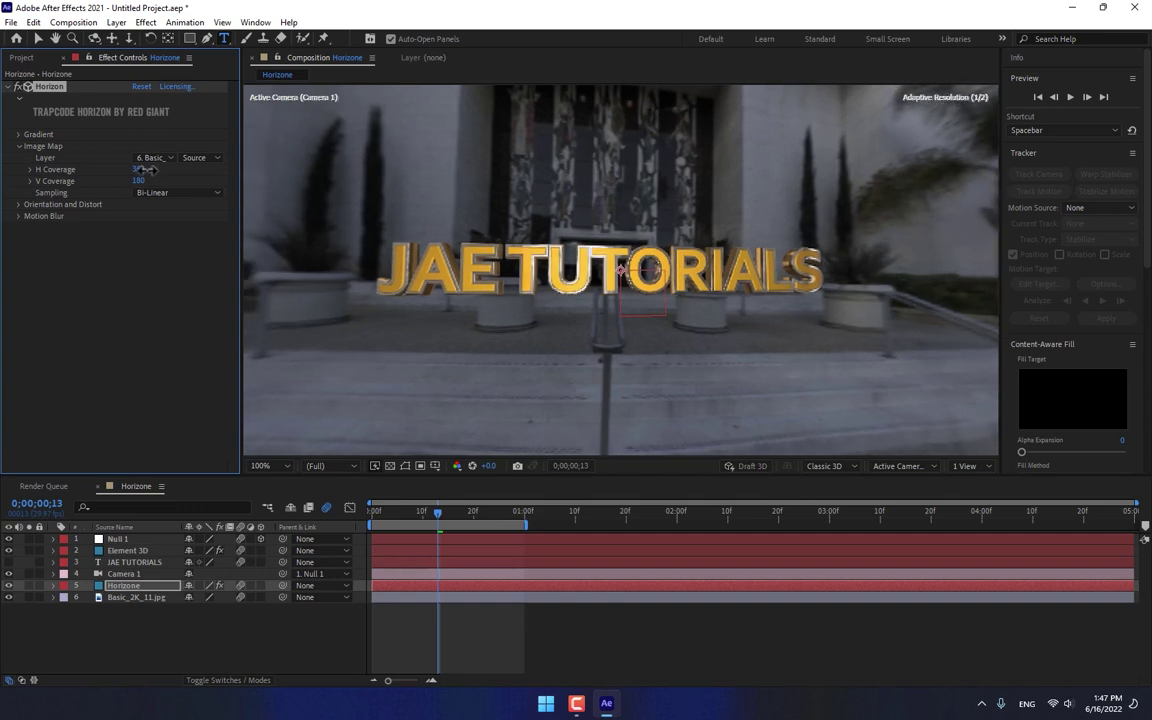
left_click(18, 134)
left_click(18, 134)
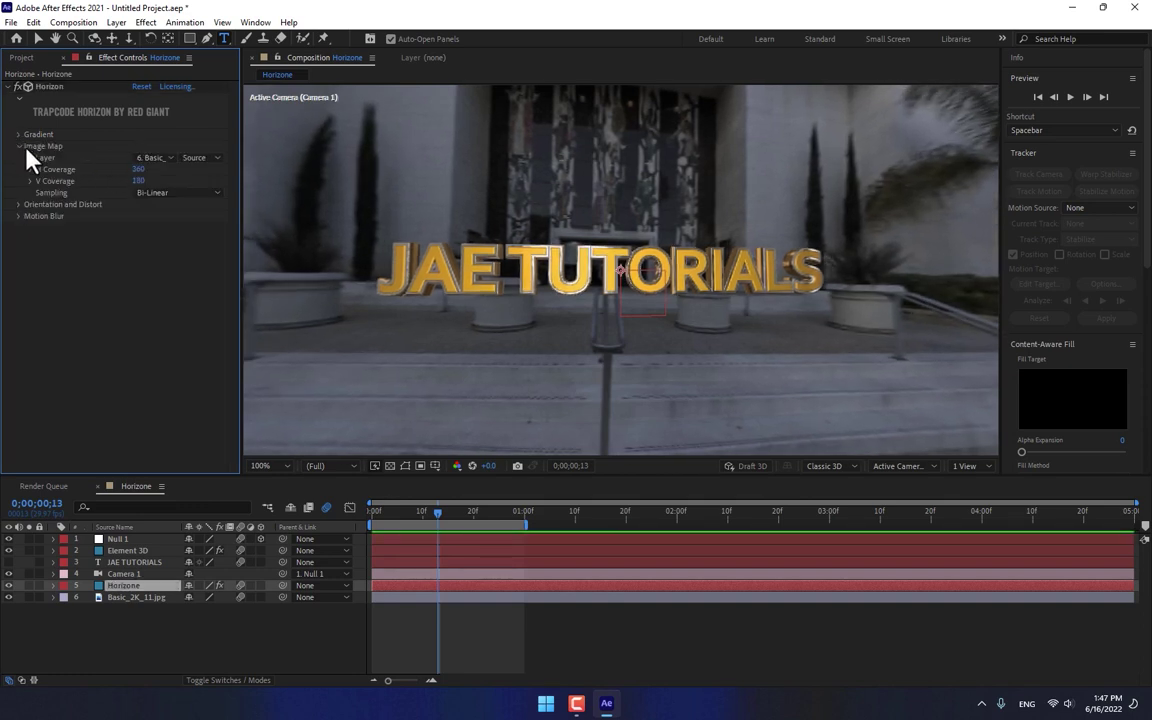
left_click(19, 205)
left_click_drag(150, 227, 395, 280)
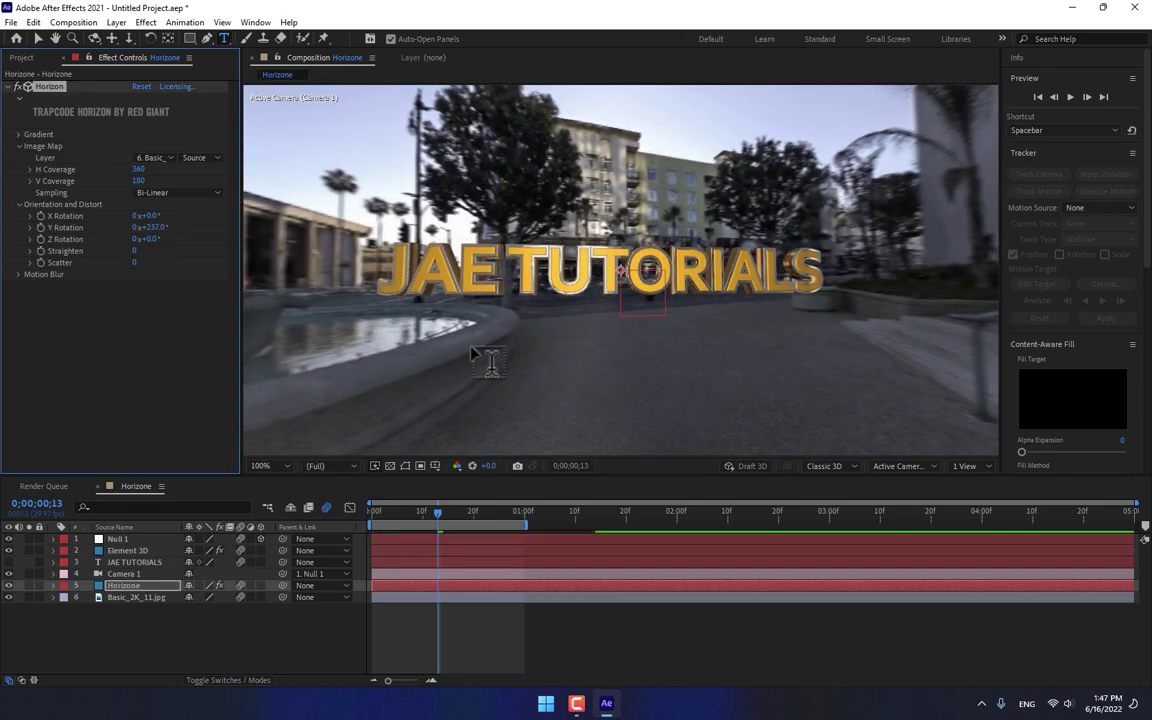
left_click(165, 587)
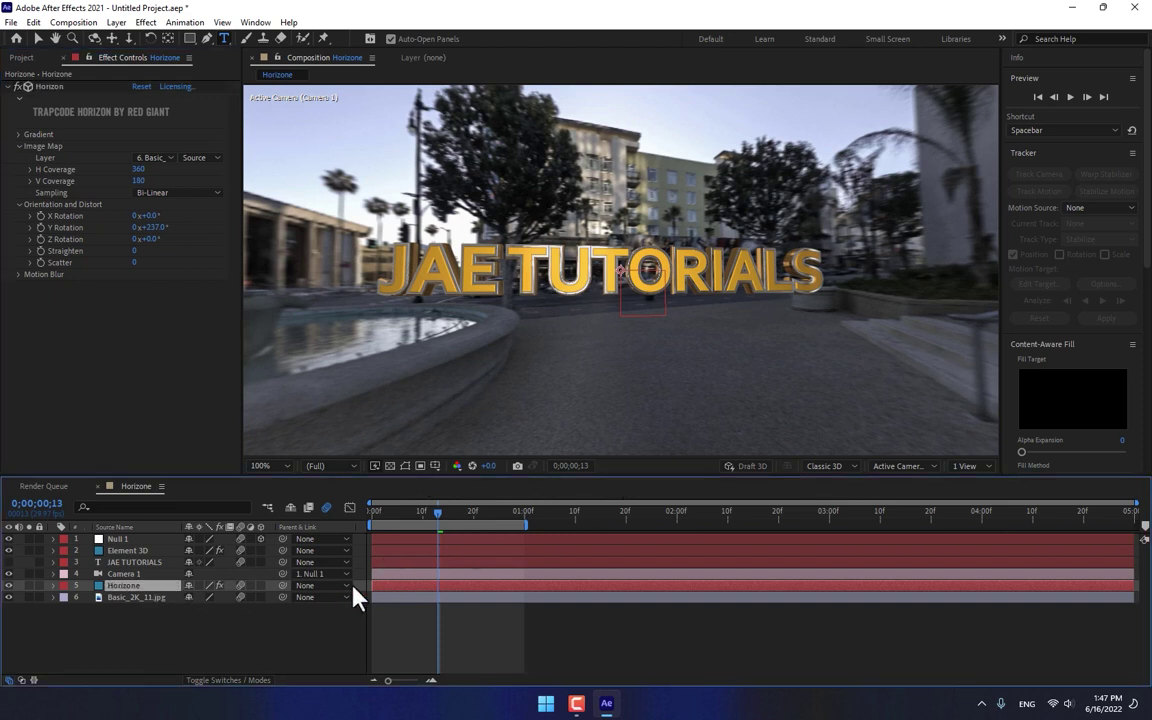
Find Starglow in Effects & Presets and apply it to the Horizone layer.
scroll(1049, 300, "down", 5)
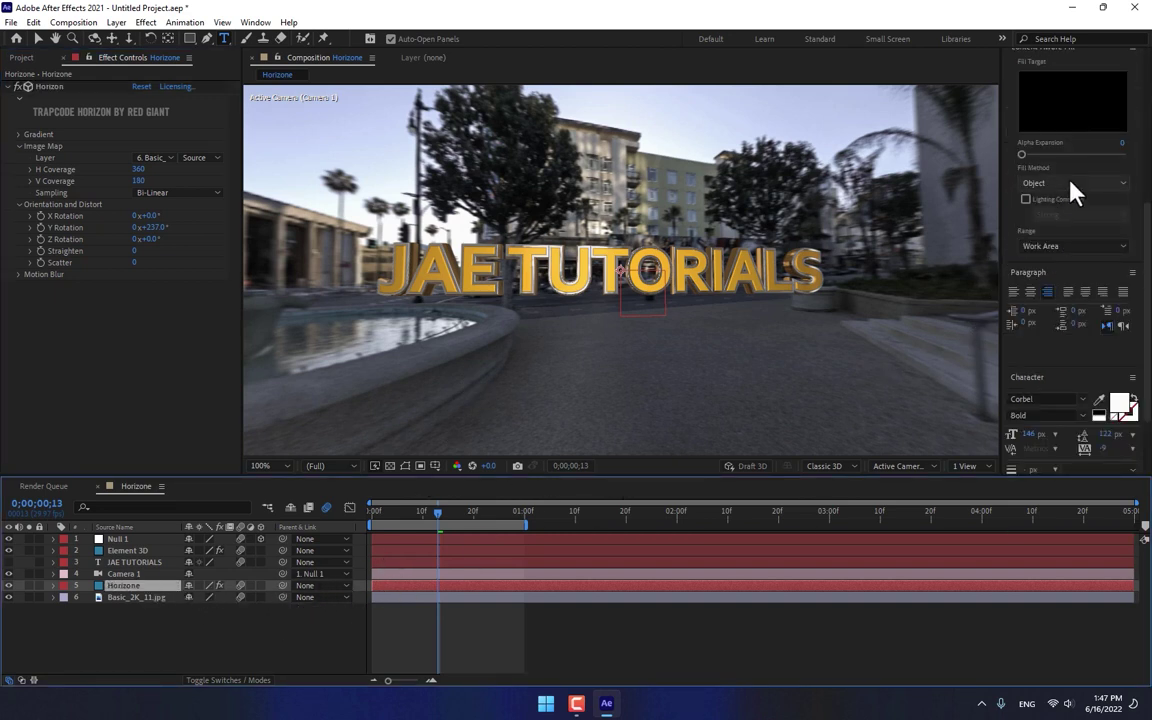
scroll(1072, 280, "down", 2)
scroll(1060, 388, "up", 7)
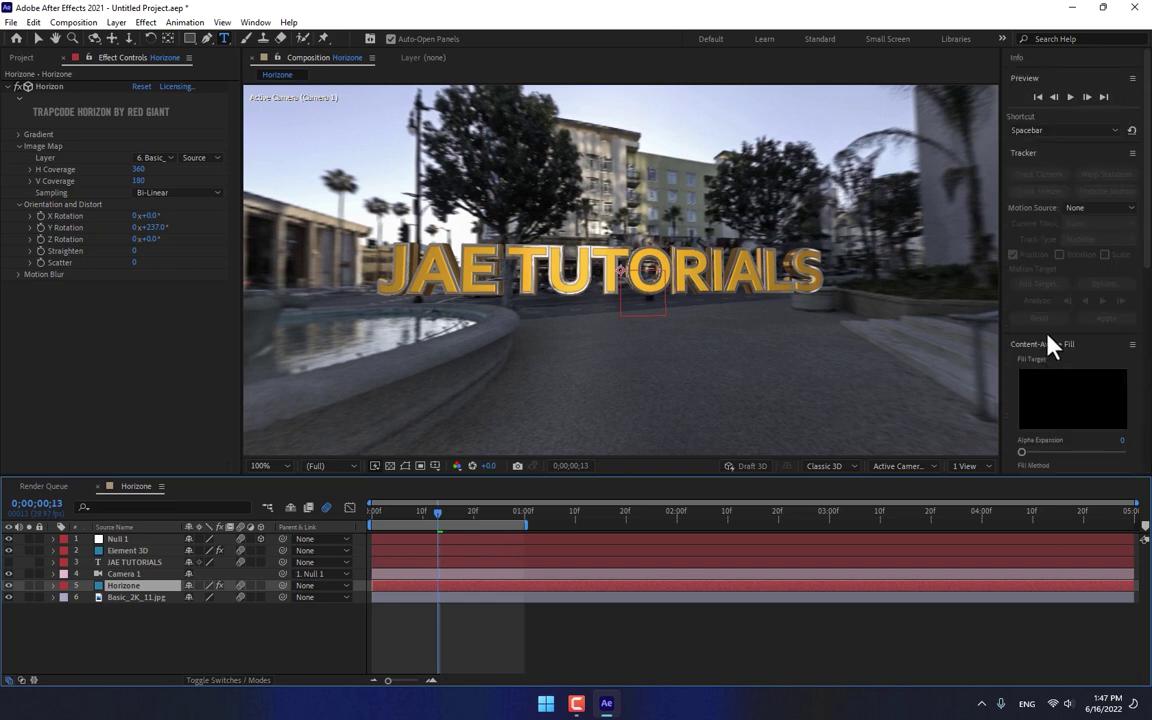
left_click(1001, 38)
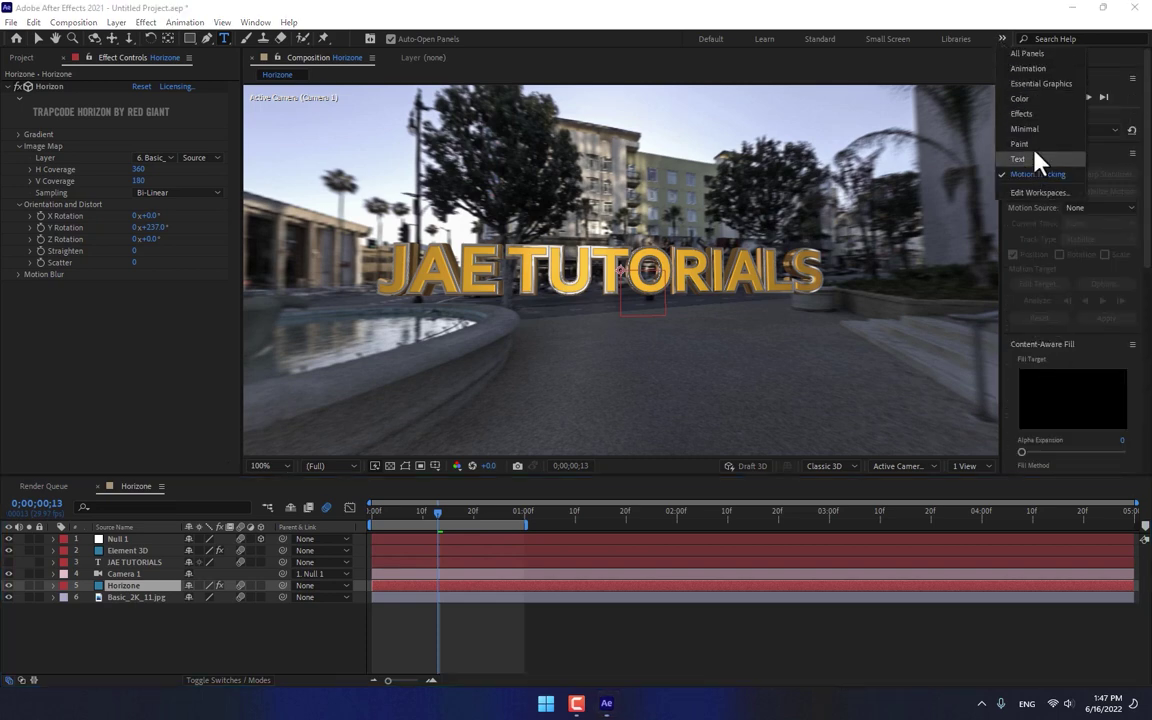
left_click(1034, 121)
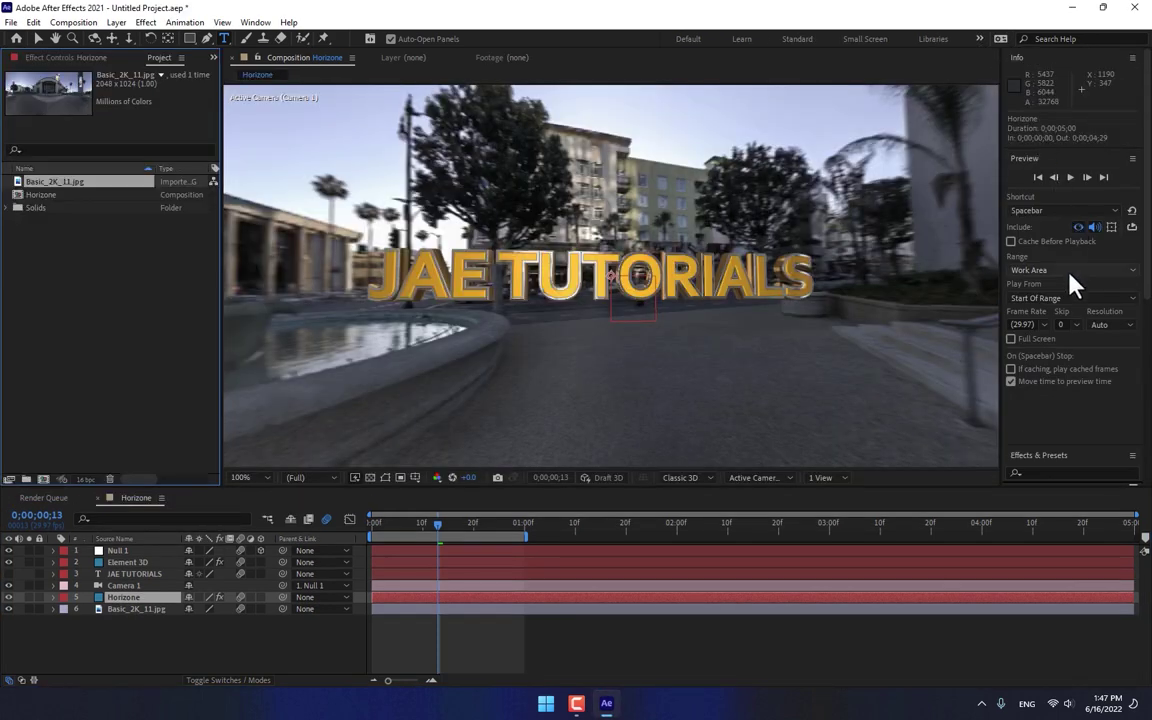
left_click(1060, 473)
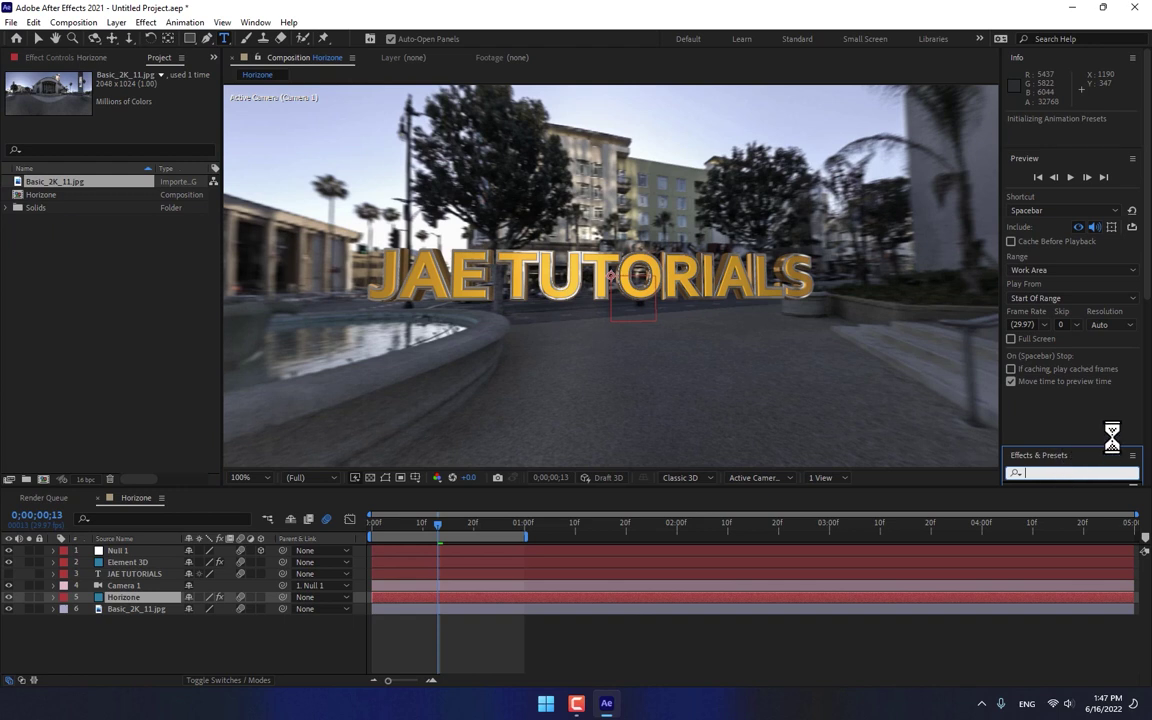
type("s")
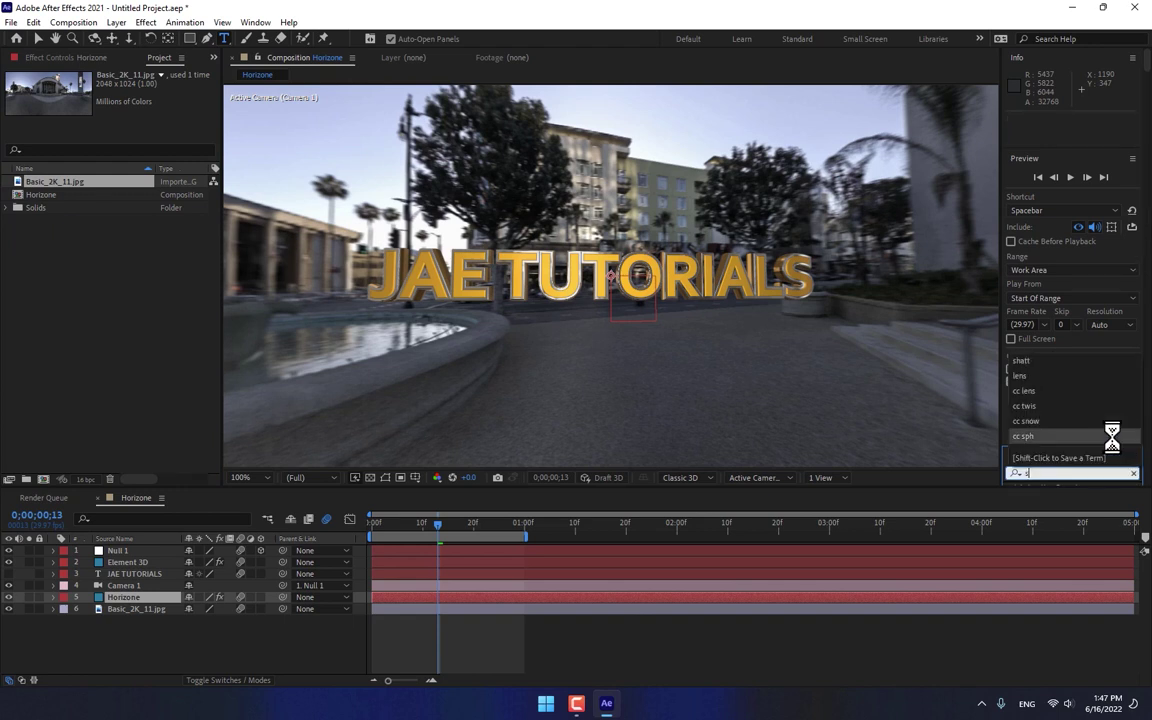
type("targlow")
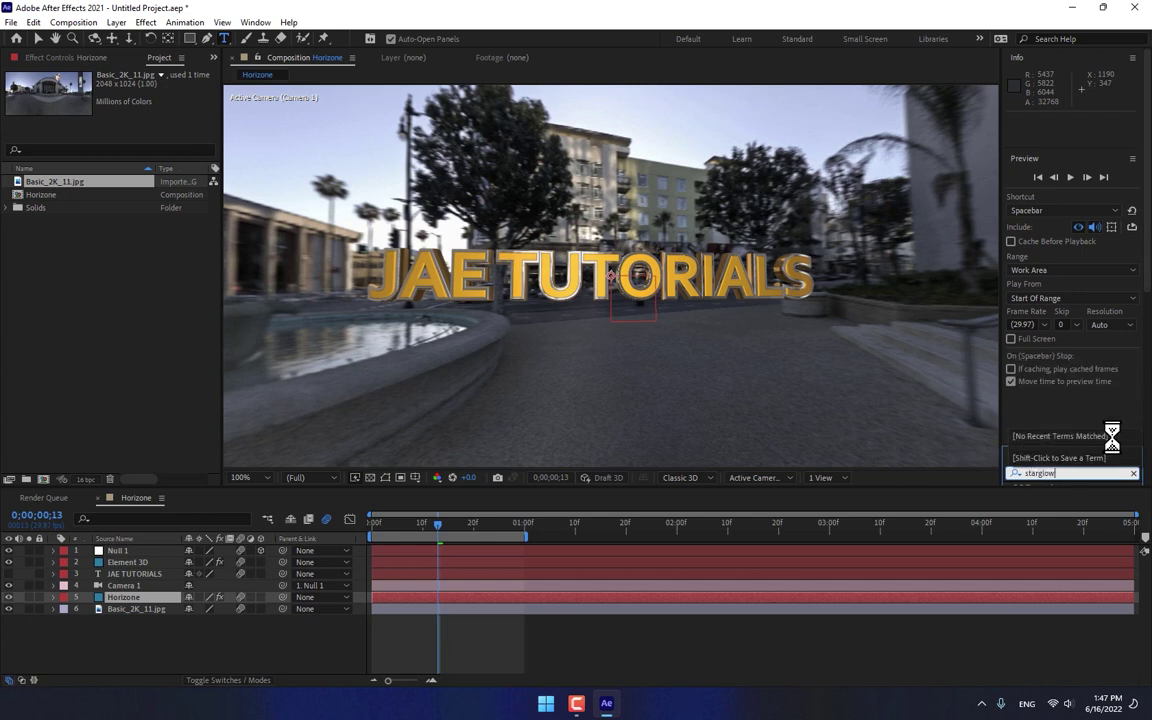
left_click_drag(1050, 155, 154, 598)
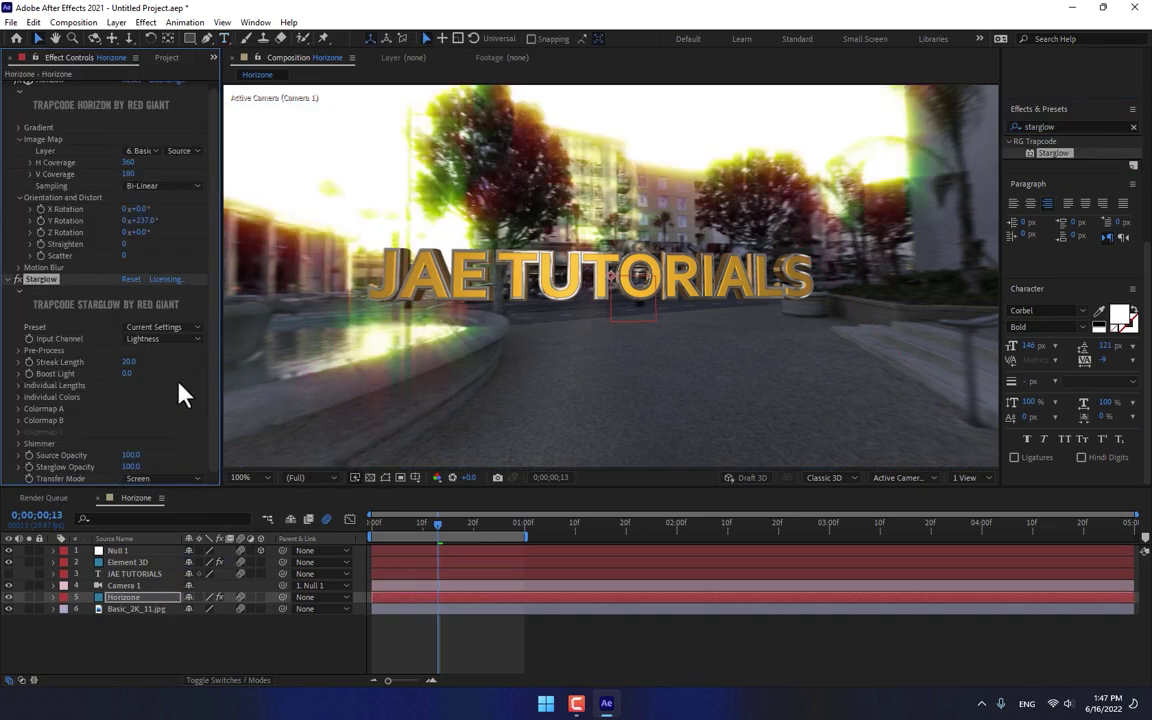
Set Starglow's preset to Warm Star 2 and Streak Length to 42.
left_click(152, 326)
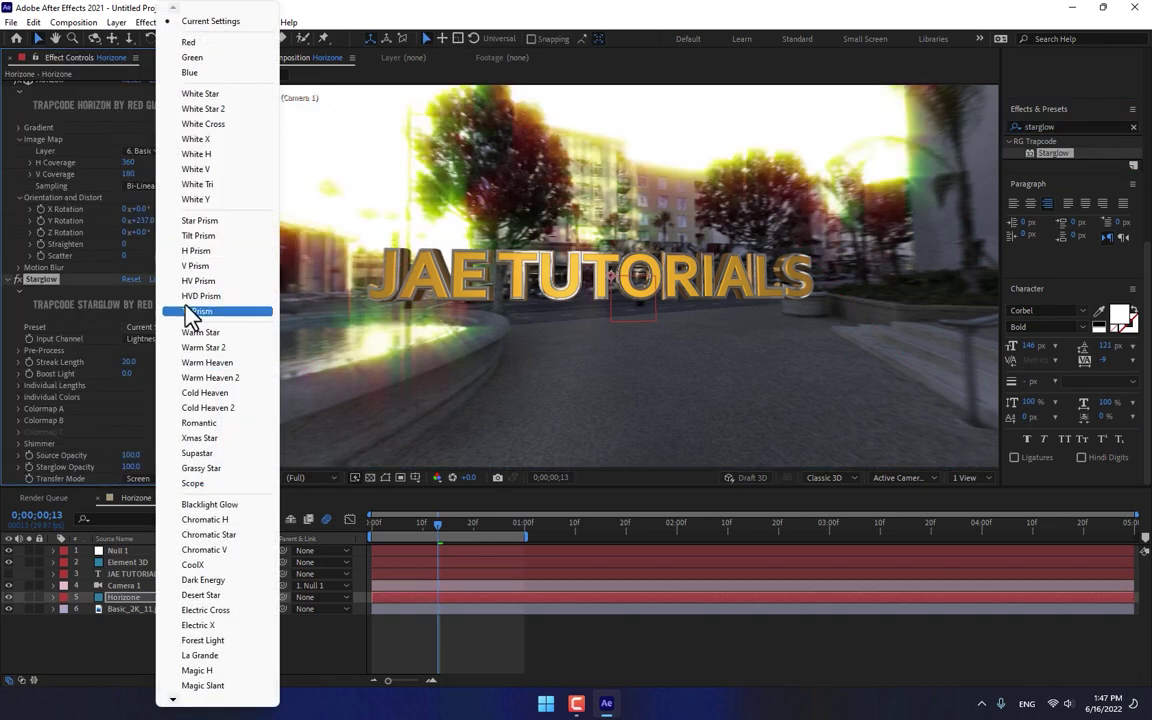
left_click(208, 350)
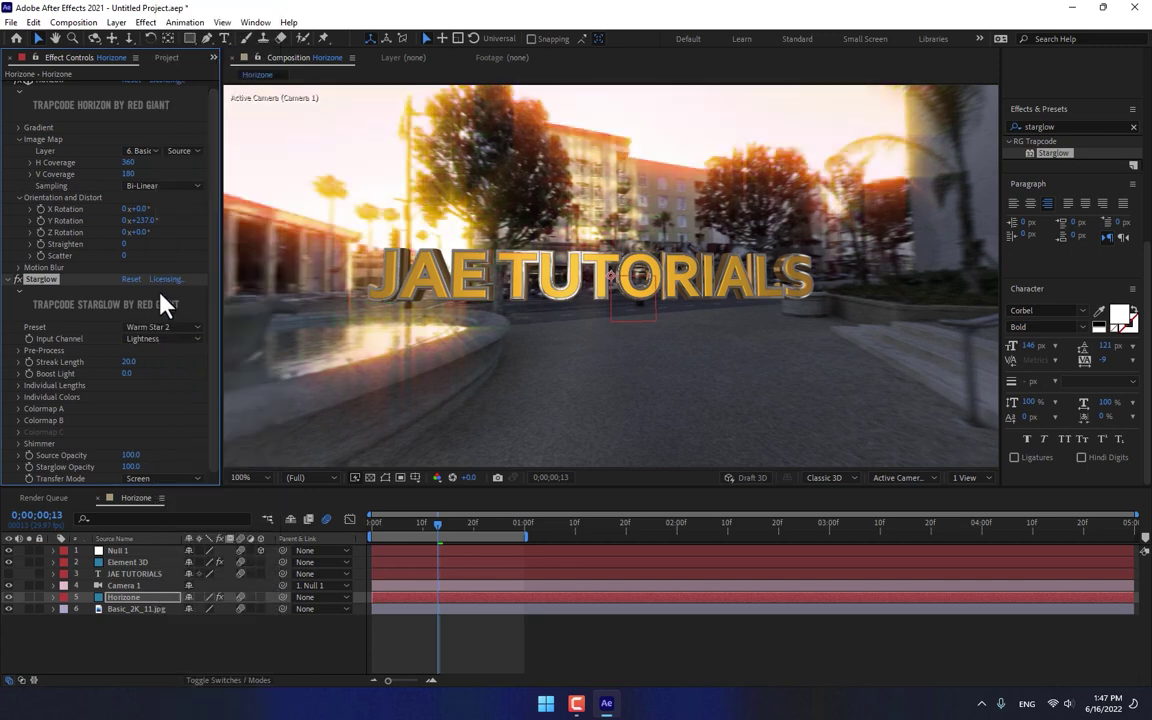
left_click_drag(134, 369, 152, 360)
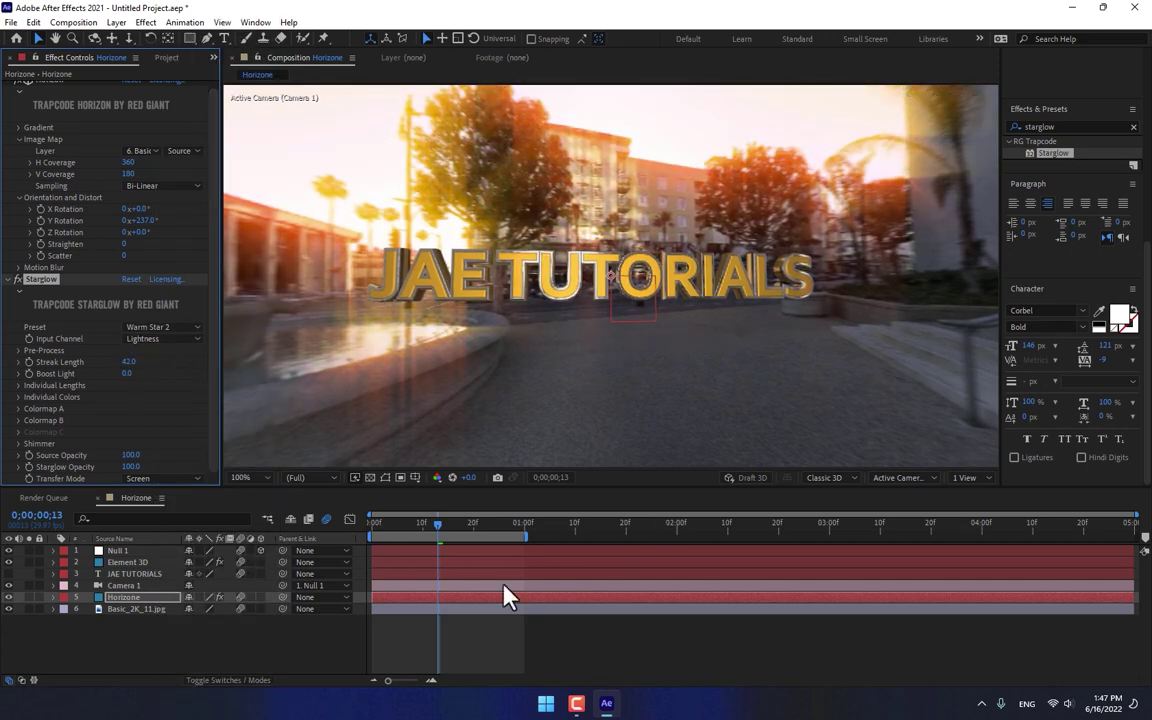
Create a new solid layer named 'Particles'.
right_click(260, 648)
mouse_move(302, 484)
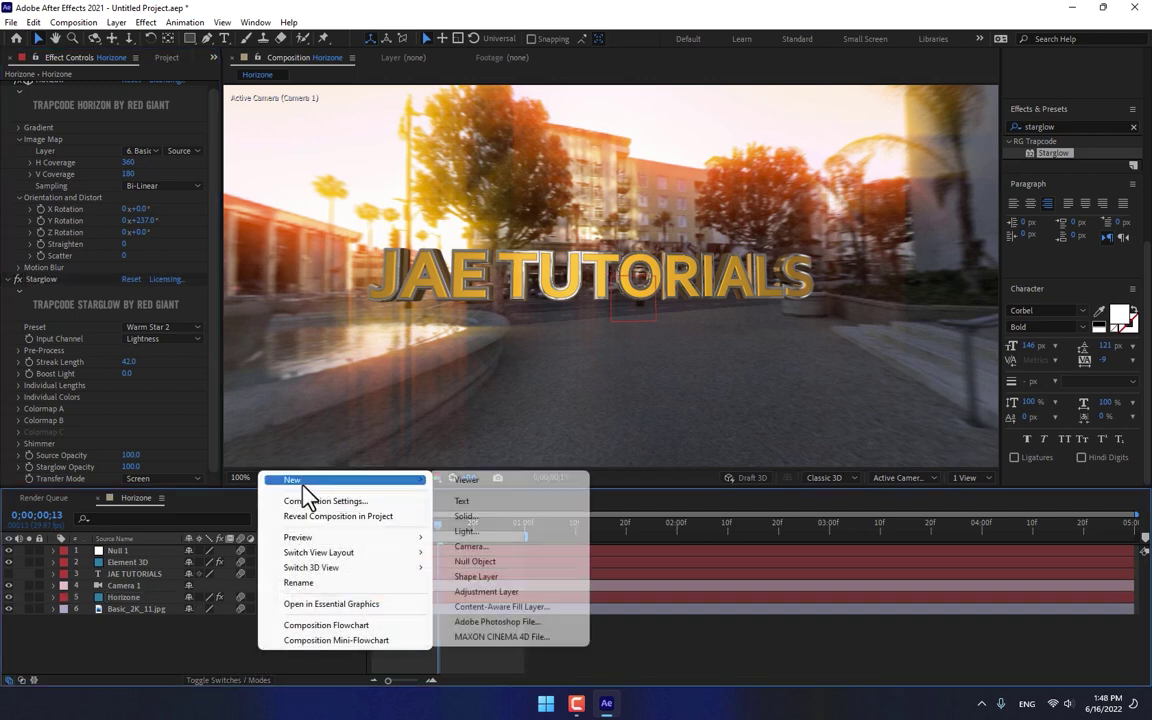
left_click(465, 516)
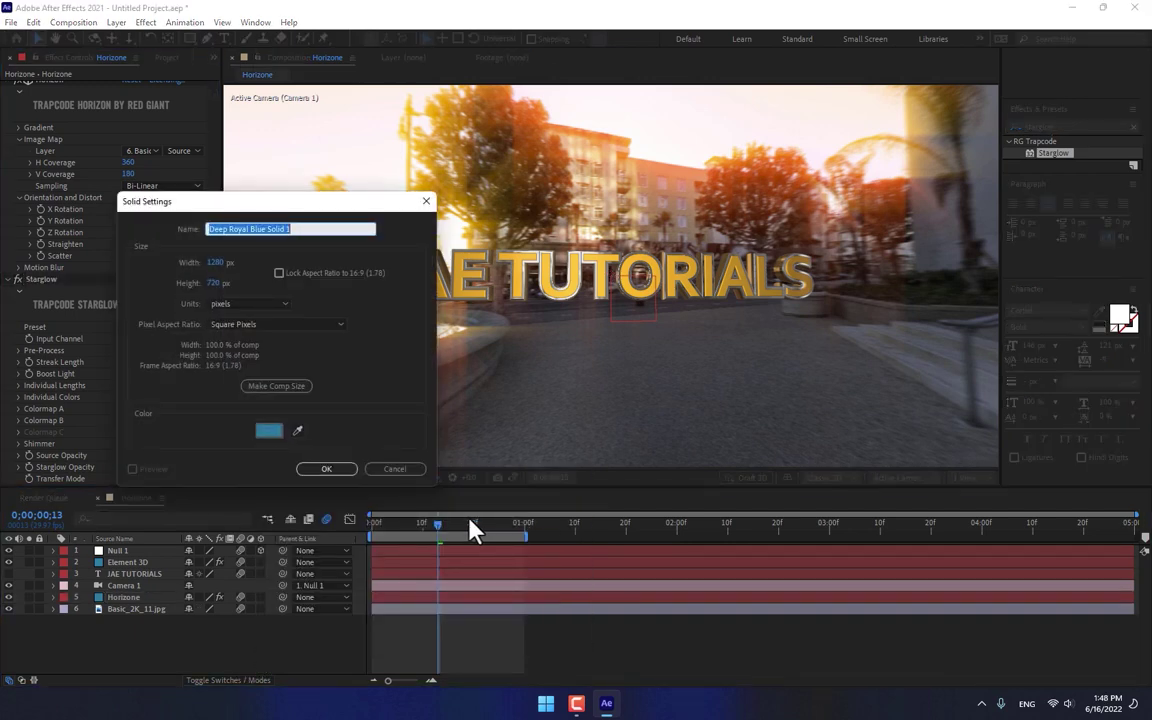
type("Parti")
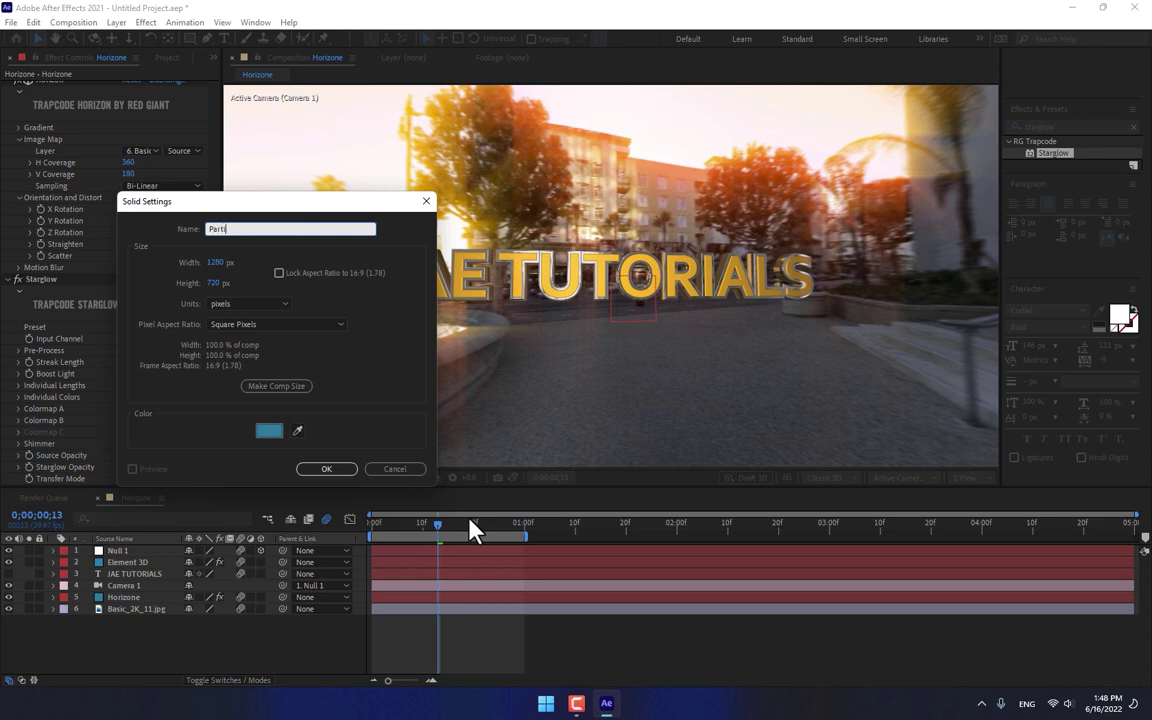
type("cles")
key("Return")
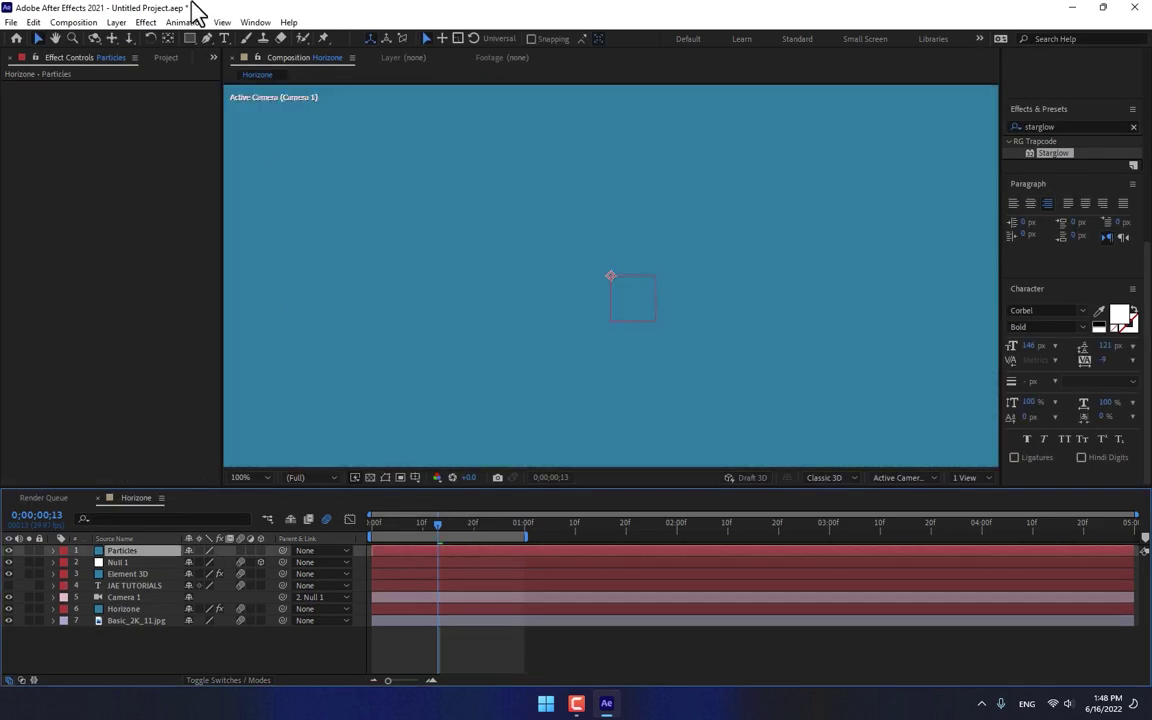
Apply RG Trapcode Particular to the Particles solid.
left_click(143, 23)
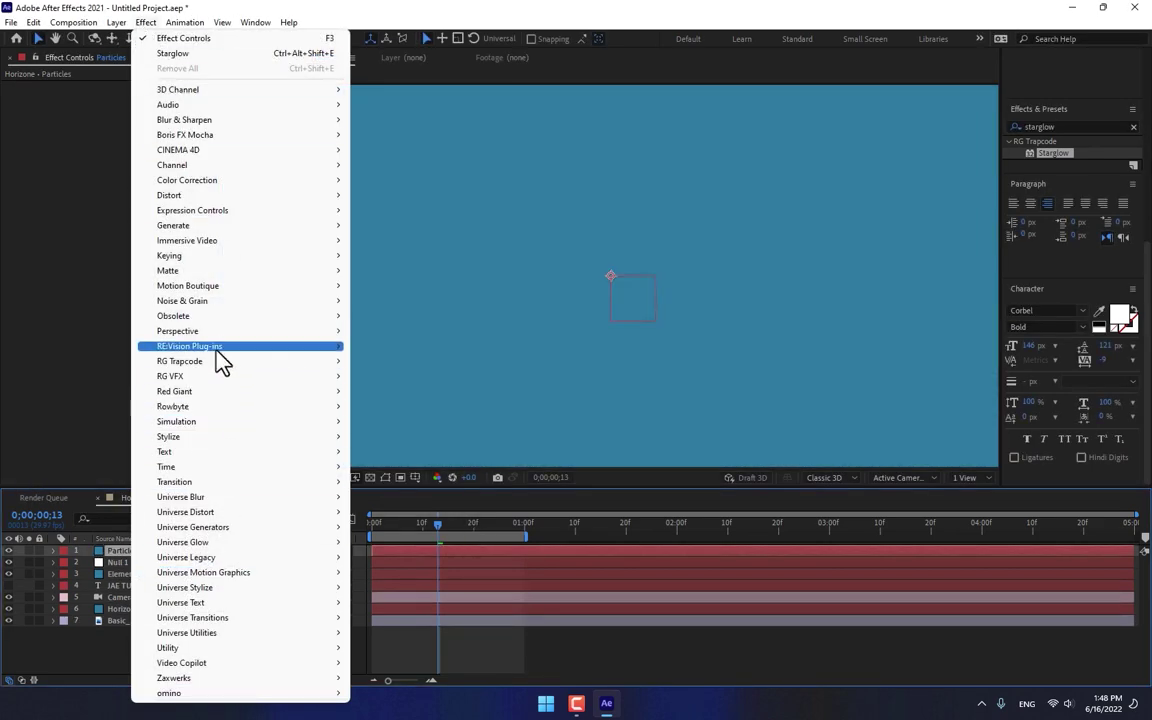
mouse_move(218, 362)
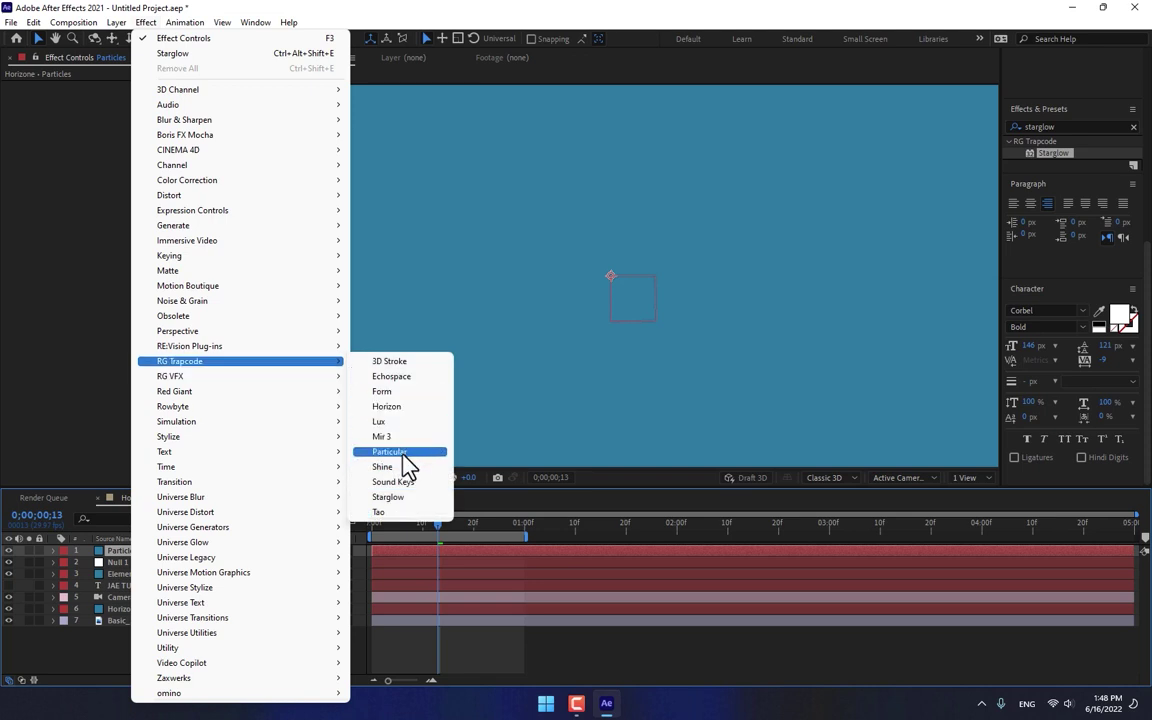
left_click(400, 452)
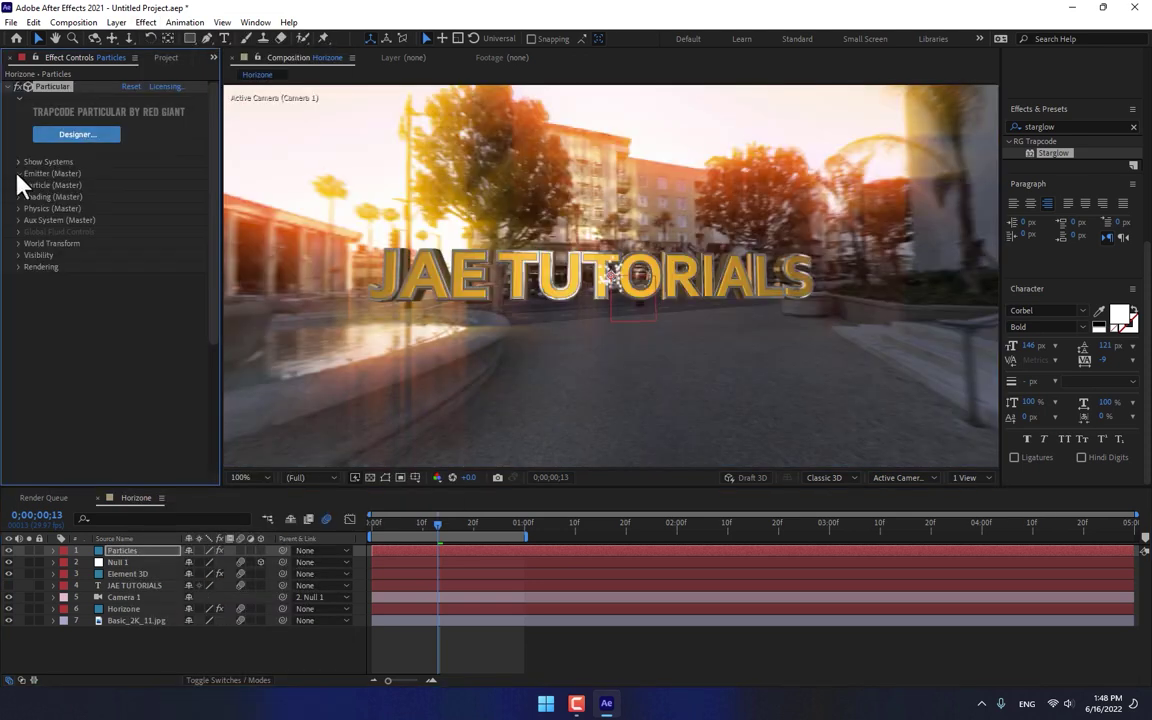
Set Particular's Emitter Type to Box with XYZ Individual emitter sizing.
left_click(20, 174)
left_click(141, 208)
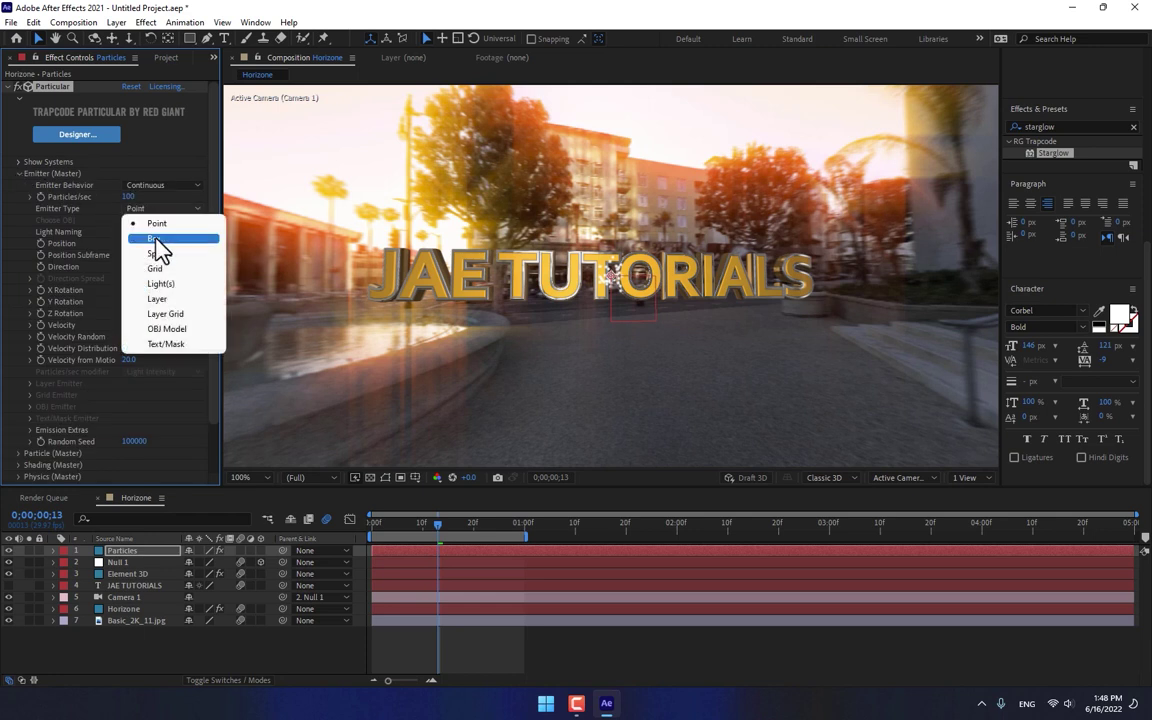
left_click(158, 238)
left_click(143, 374)
left_click(152, 401)
Size the emitter box 2049 × 2700 × 2844 and emit 440 particles per second.
left_click_drag(130, 384, 329, 387)
left_click_drag(136, 396, 275, 391)
left_click_drag(128, 406, 395, 437)
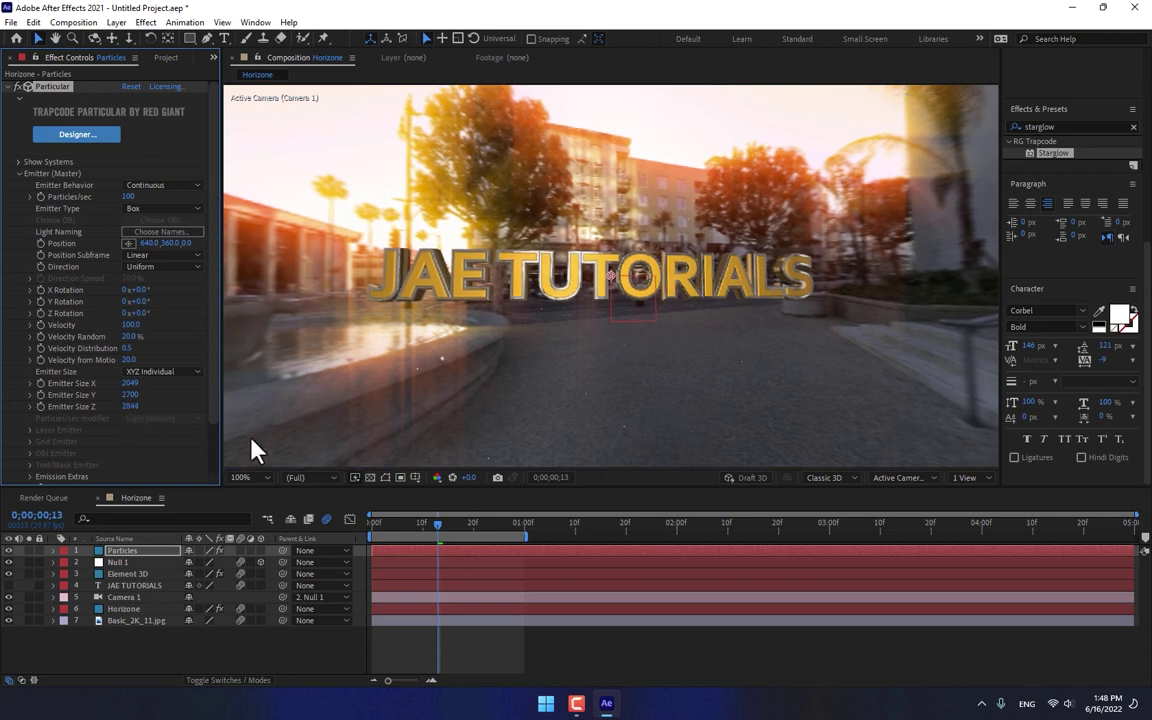
left_click(240, 556)
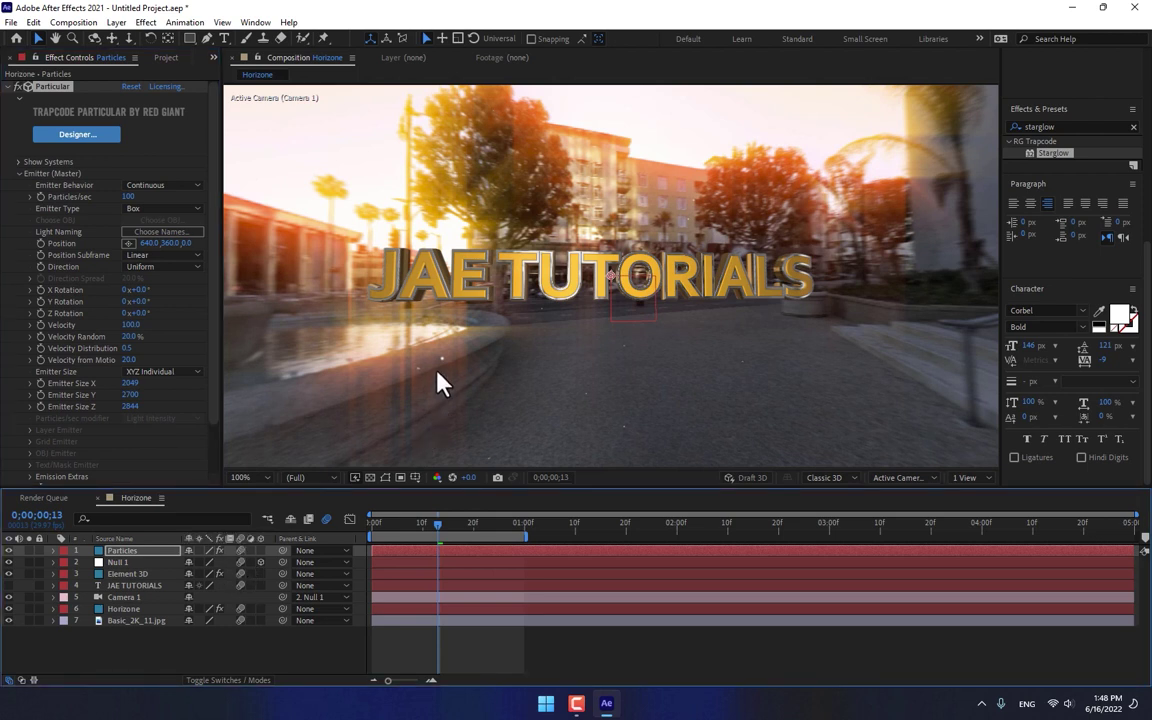
left_click_drag(130, 197, 217, 342)
scroll(57, 455, "down", 2)
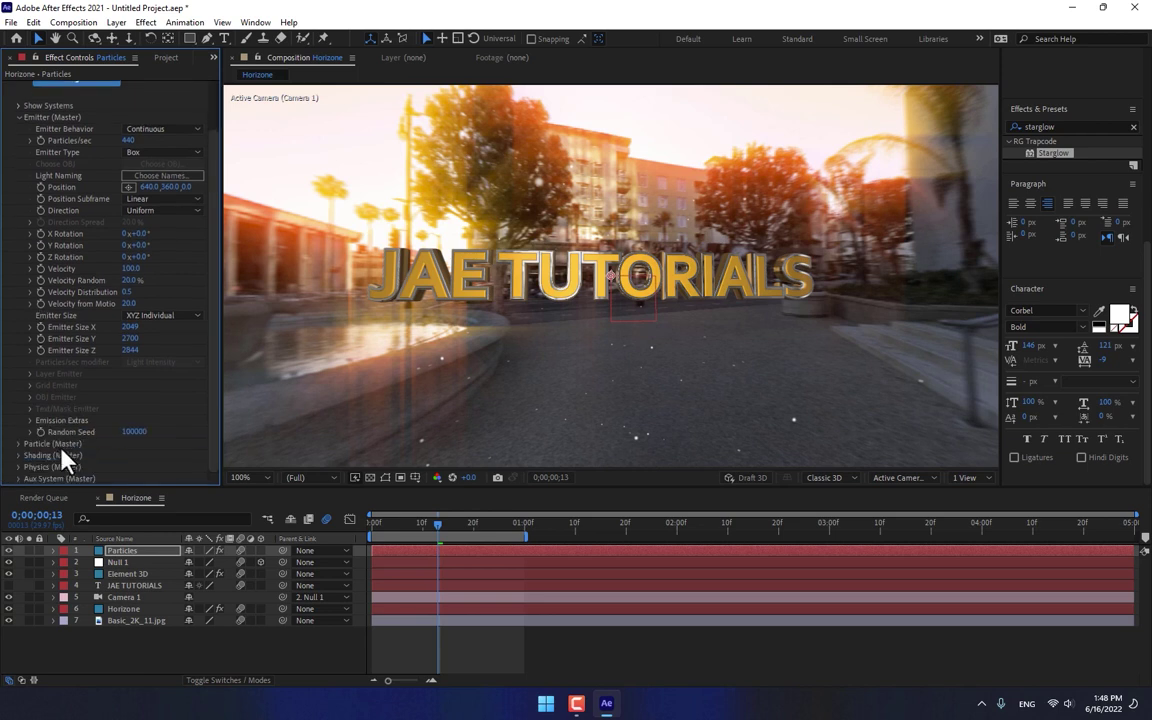
Make the particles Glow Spheres coloured pale yellow FFD789.
left_click(20, 444)
scroll(21, 450, "down", 8)
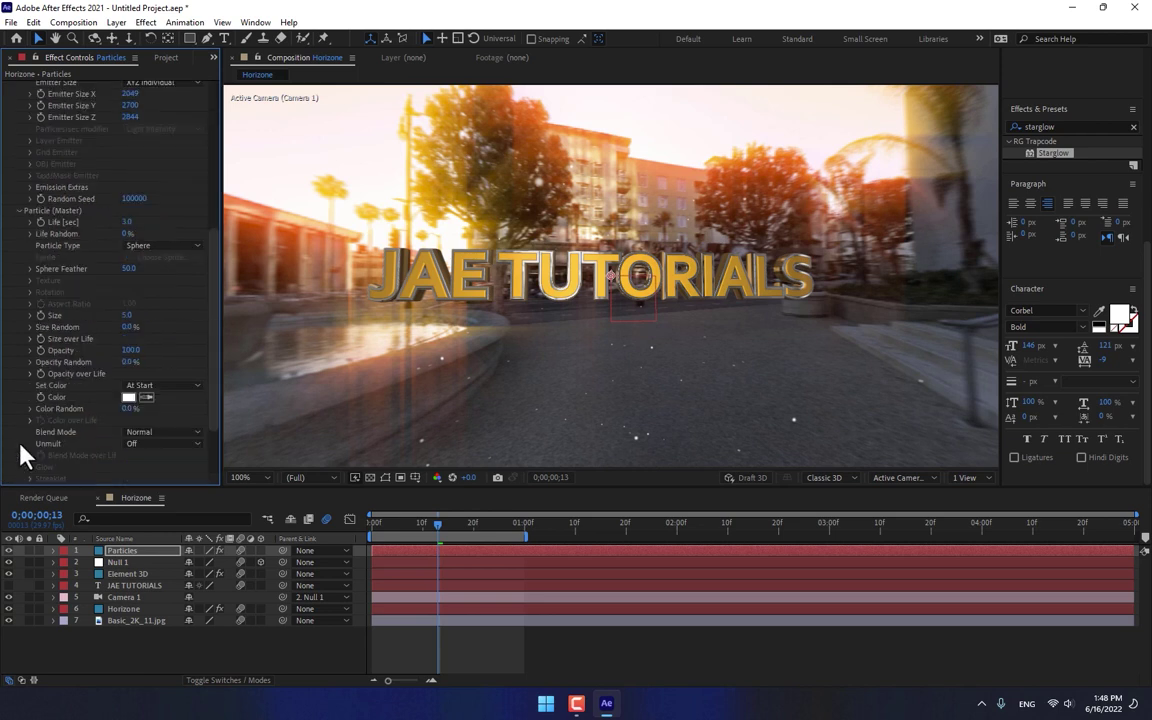
left_click(148, 246)
left_click(165, 275)
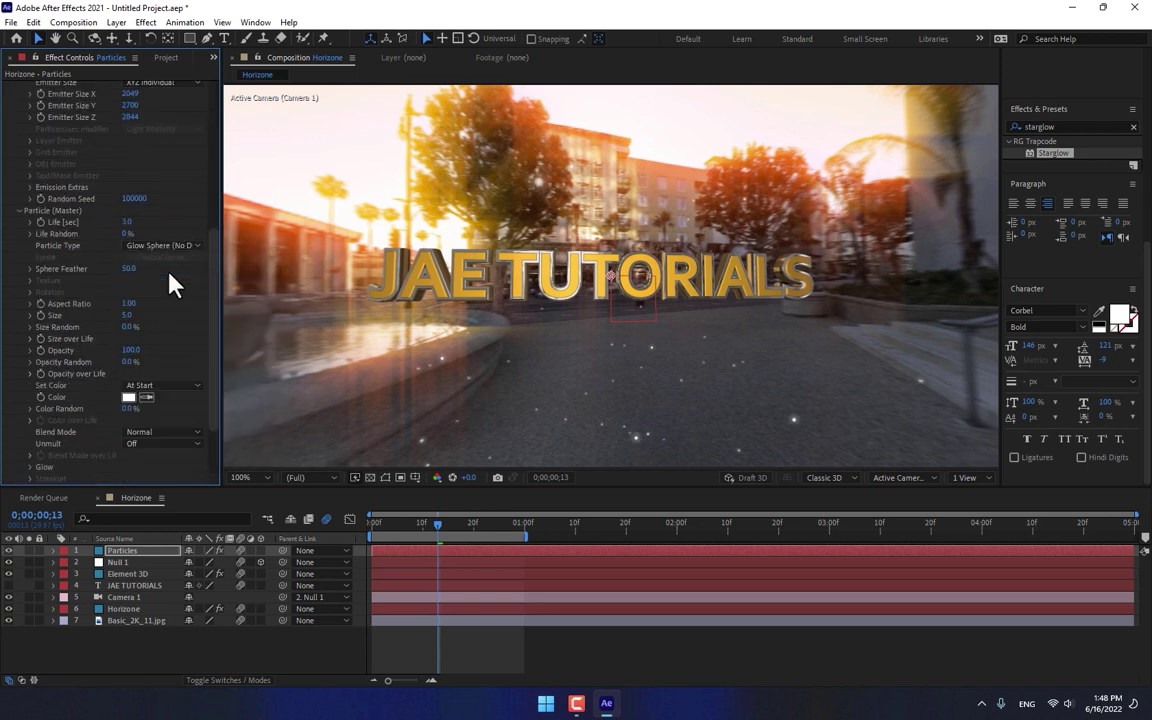
left_click(146, 397)
left_click(130, 396)
left_click(254, 319)
left_click(229, 315)
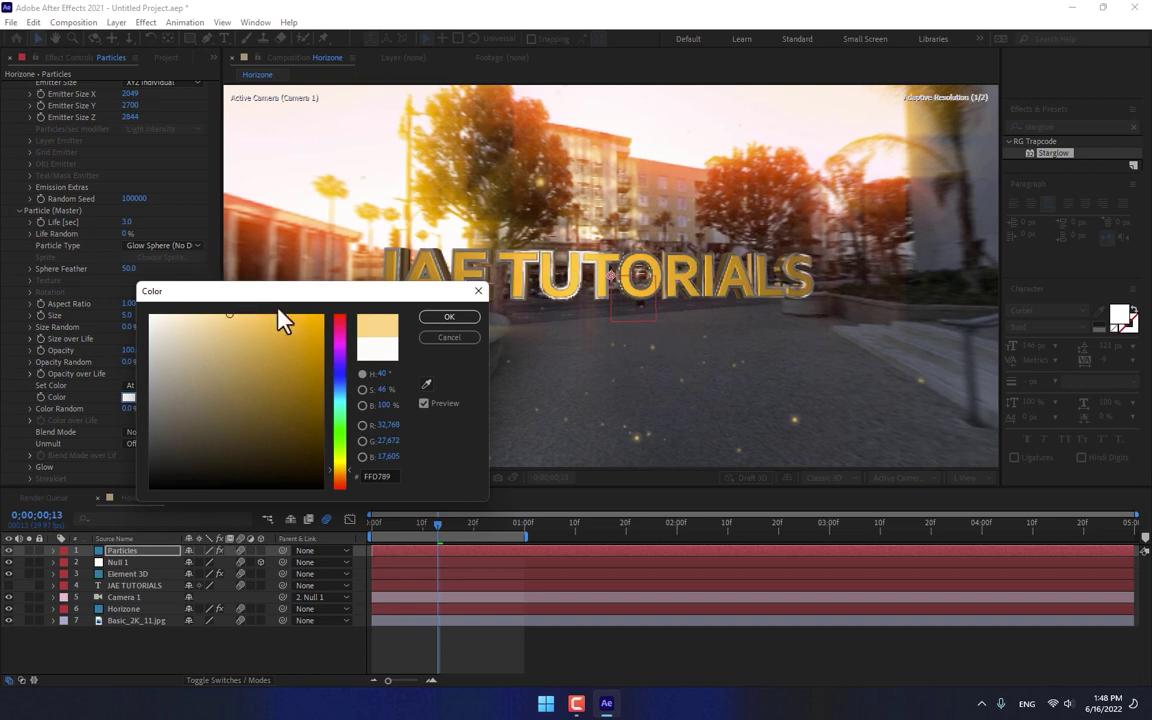
left_click(440, 318)
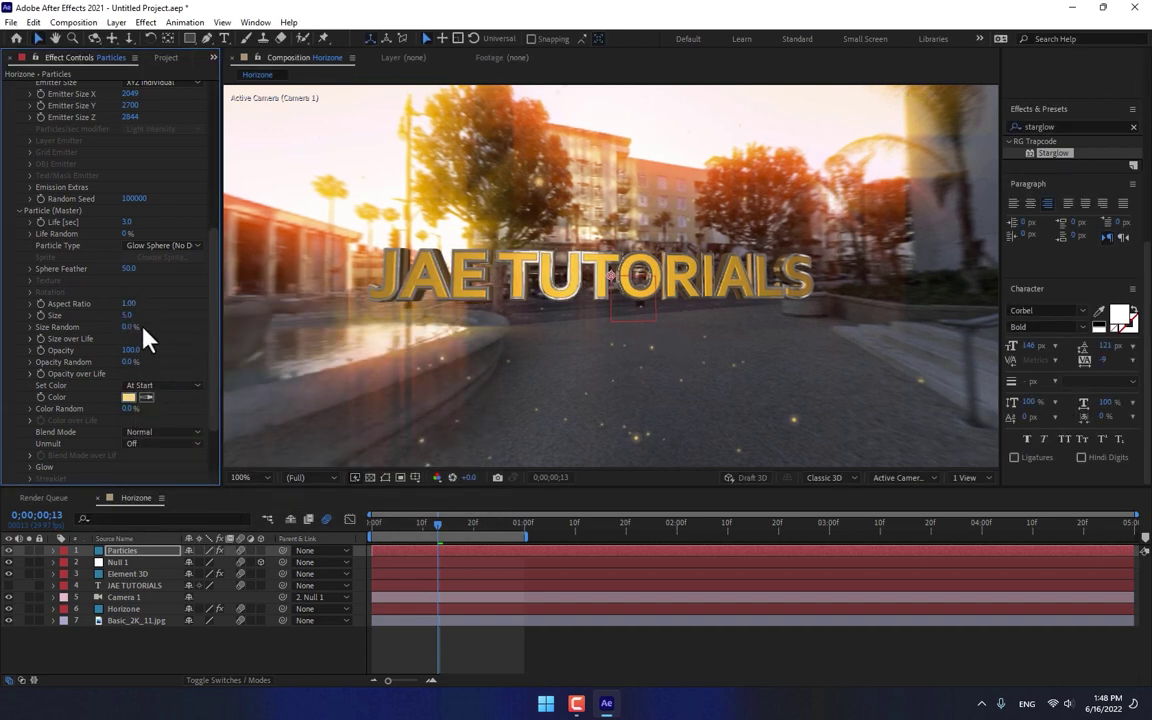
Turn Particular's Motion Blur On with a shutter angle of 393.
scroll(210, 390, "down", 2)
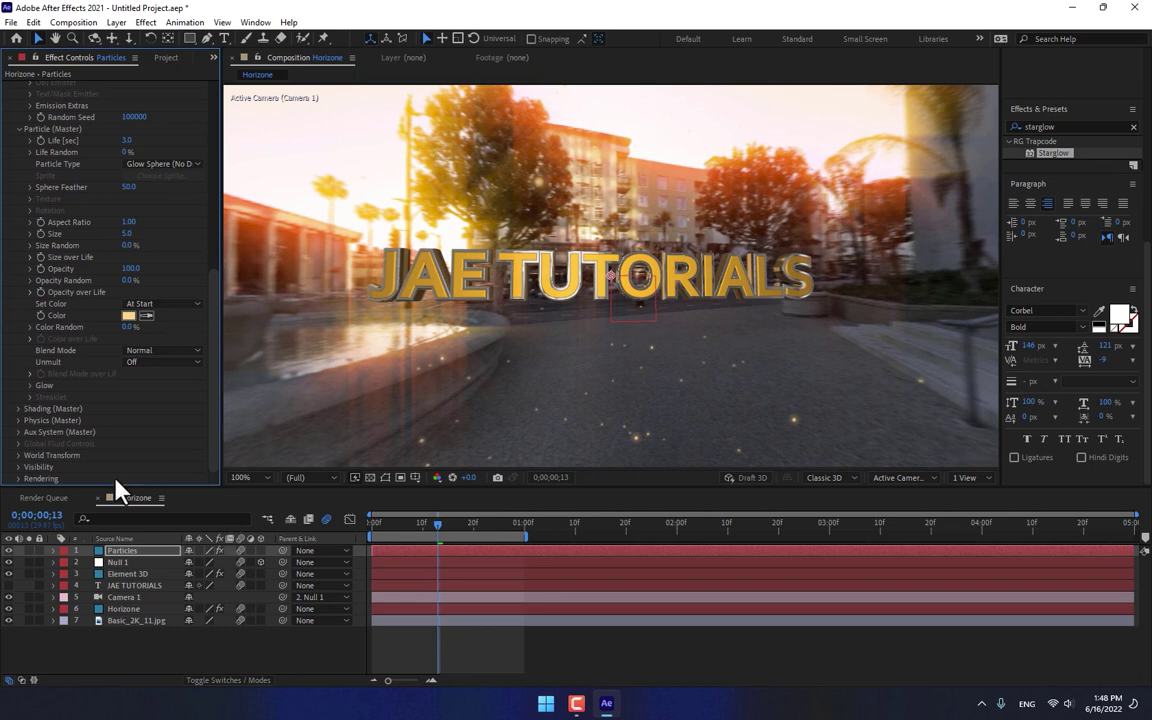
left_click(19, 479)
scroll(19, 480, "down", 2)
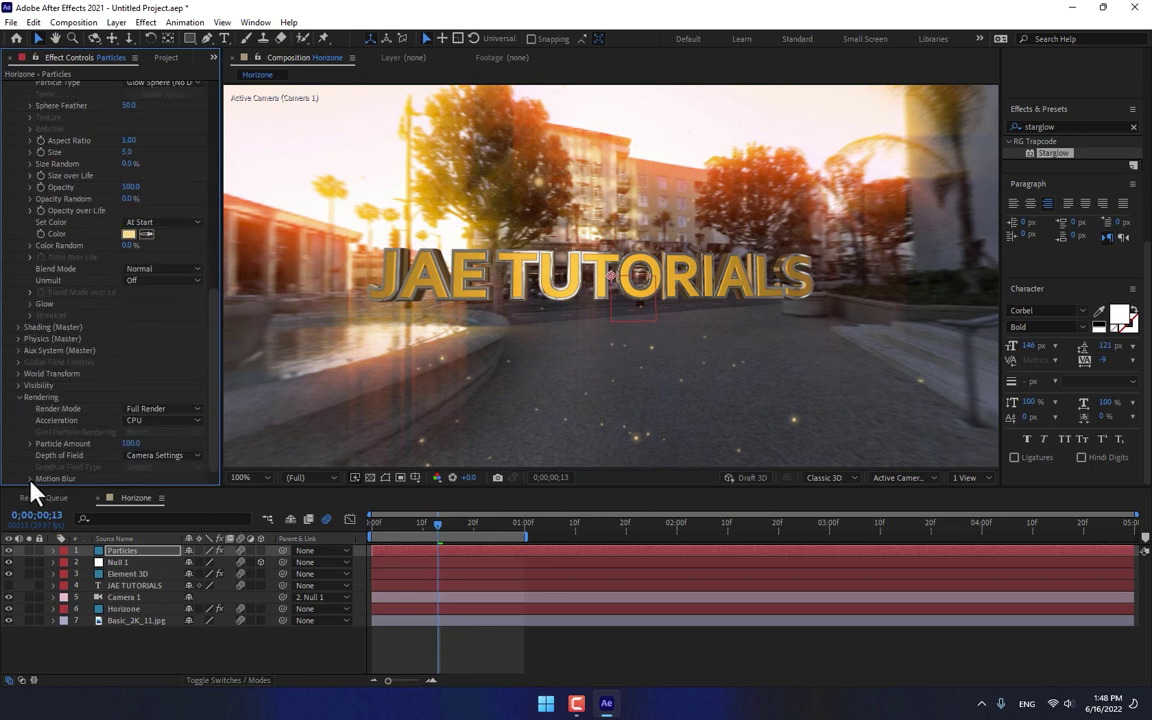
left_click(30, 479)
scroll(30, 488, "down", 2)
left_click(150, 397)
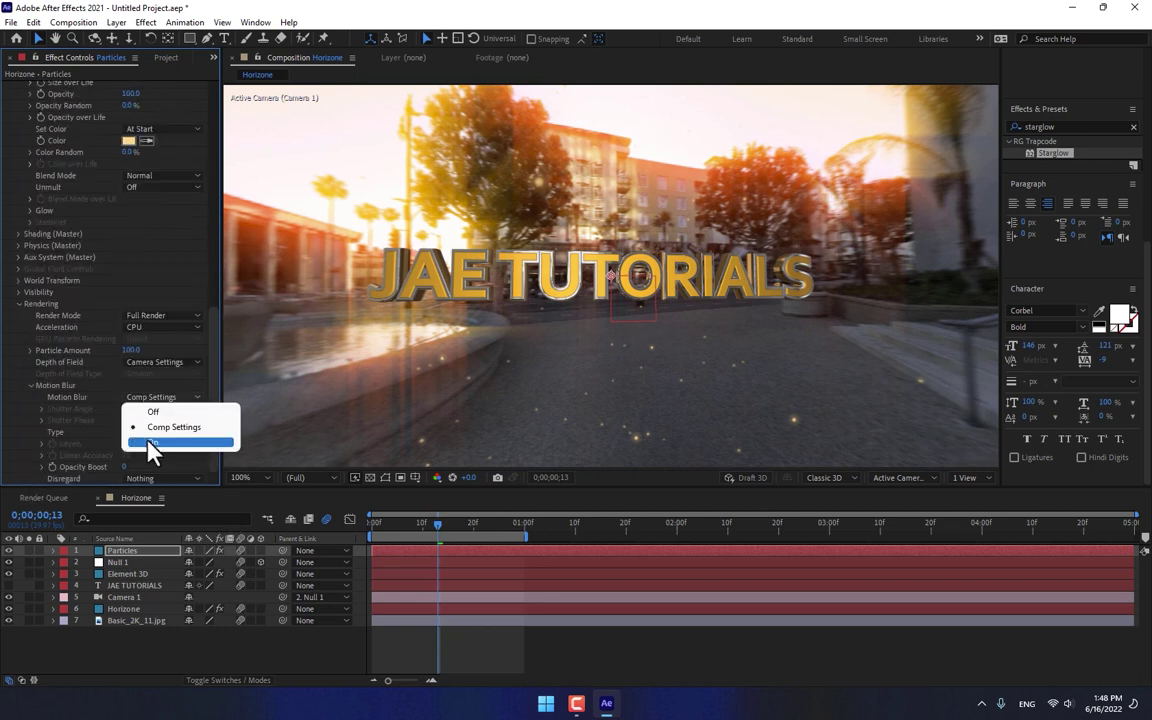
left_click(150, 443)
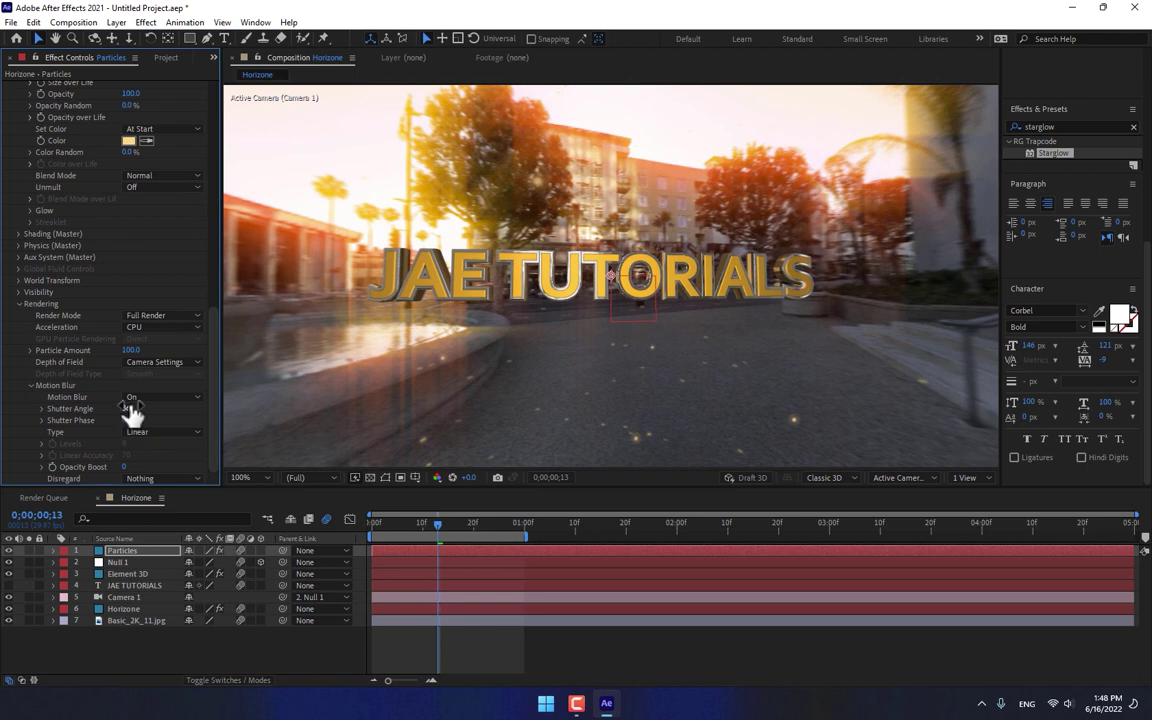
left_click_drag(131, 409, 189, 420)
key("ctrl+3")
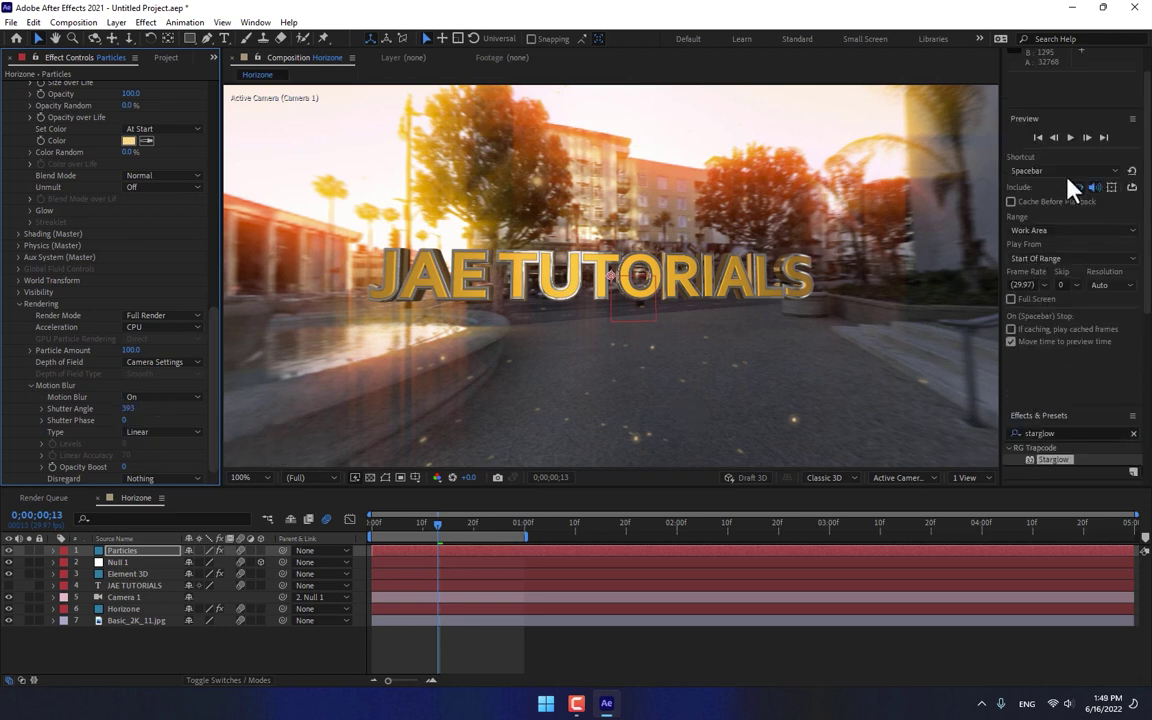
left_click(1070, 137)
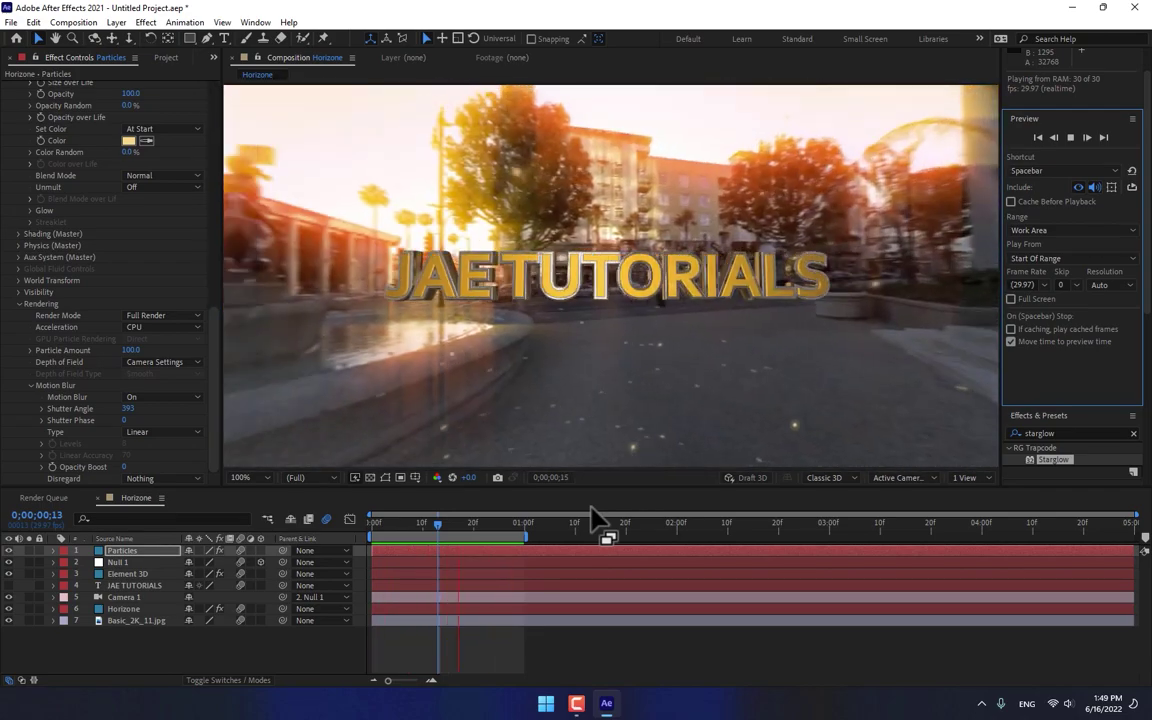
mouse_move(520, 525)
left_mouse_down()
mouse_move(386, 532)
mouse_move(530, 532)
mouse_move(520, 533)
left_mouse_up()
key("space")
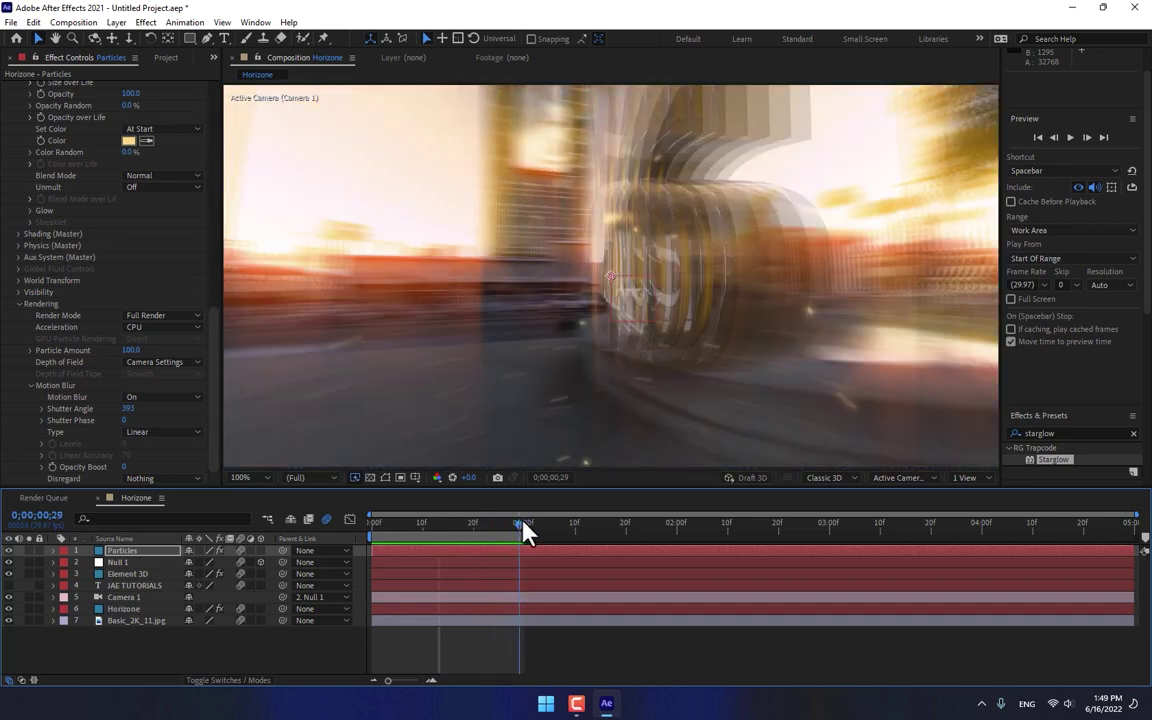
left_click(432, 535)
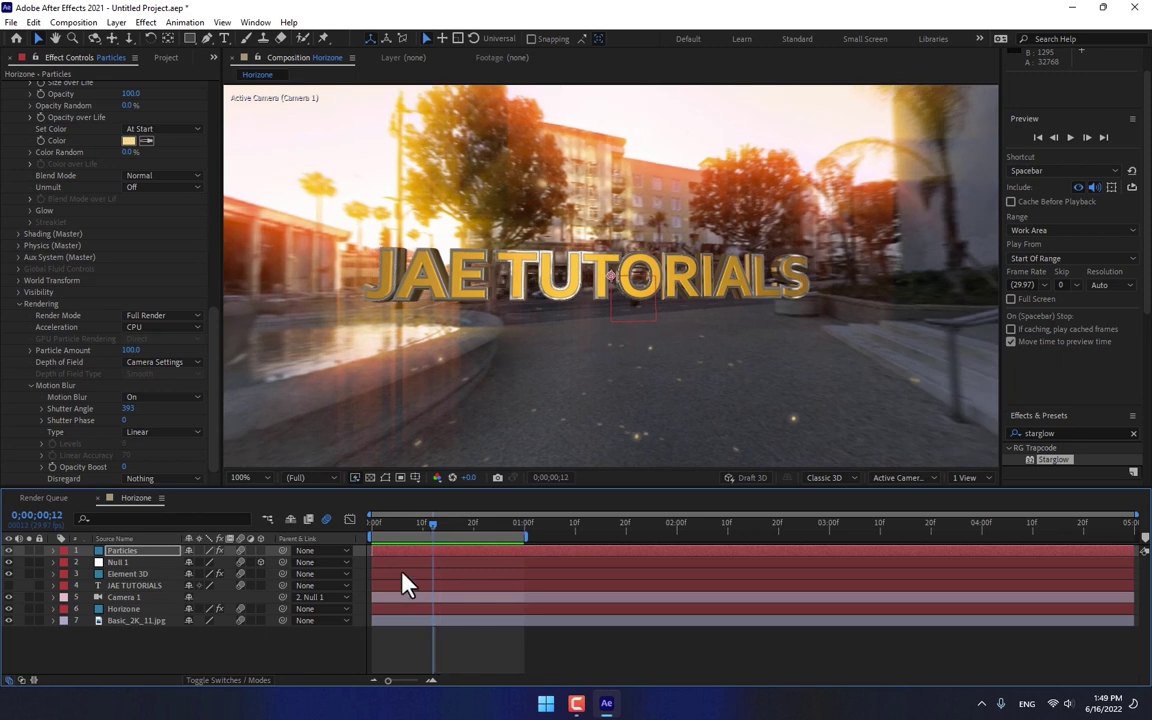
Type a new white 'SUBSCRIBE' text layer in the Composition viewer.
left_click(224, 38)
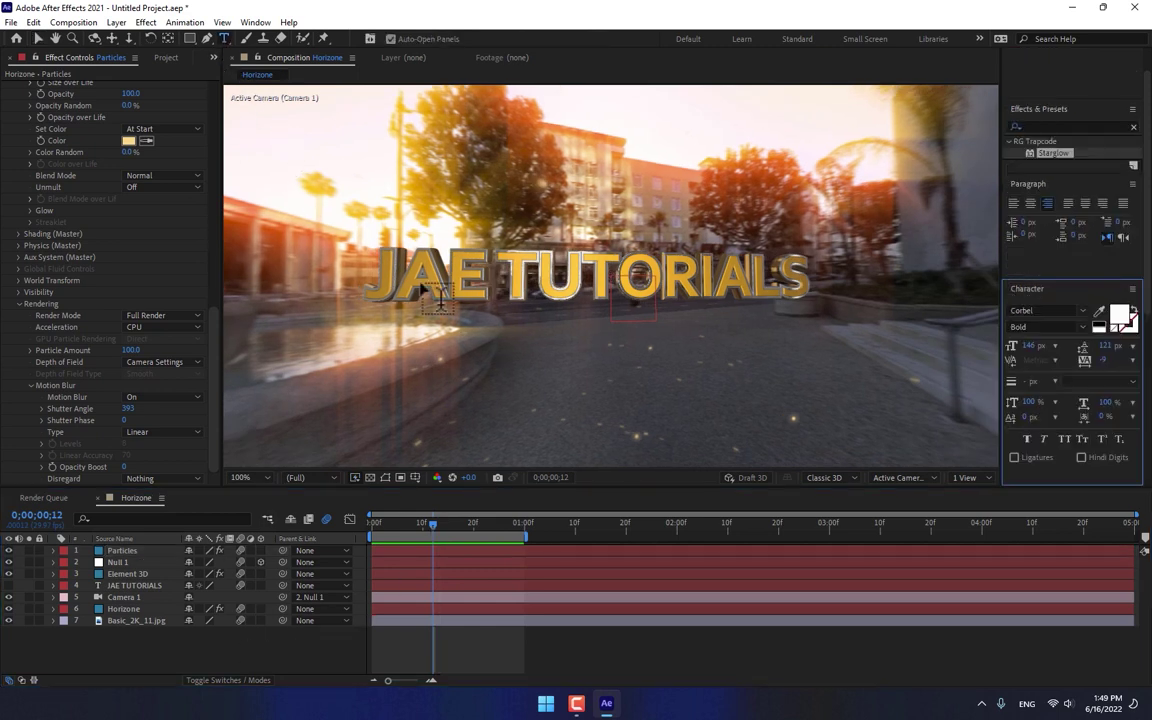
left_click(588, 313)
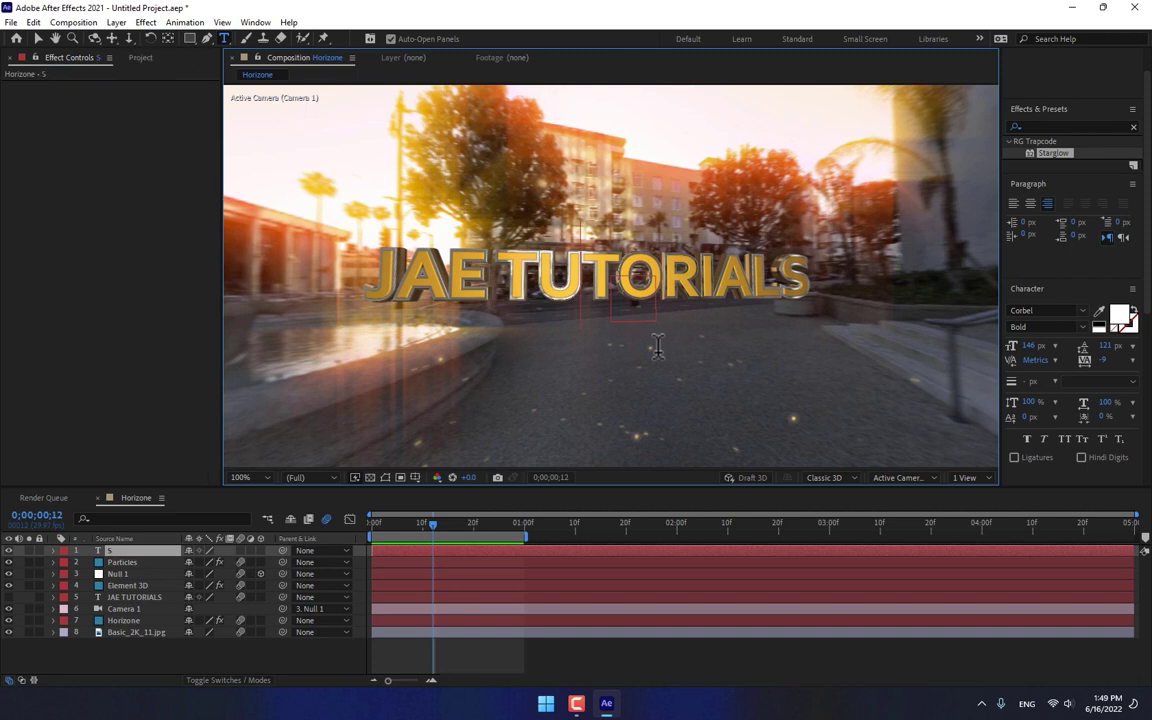
type("SUBSCRIBE")
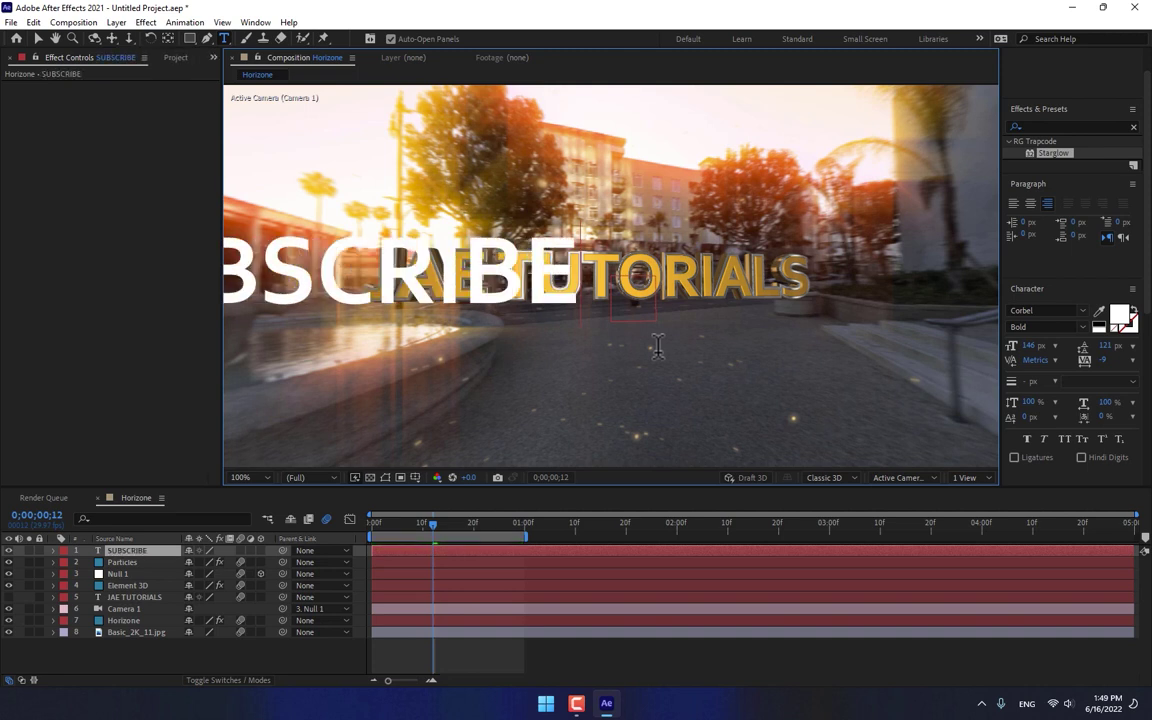
Commit the SUBSCRIBE text, set Element 3D's Path Layer 2 to '1. SUBSCRIBE', and reopen Scene Setup.
left_click(37, 41)
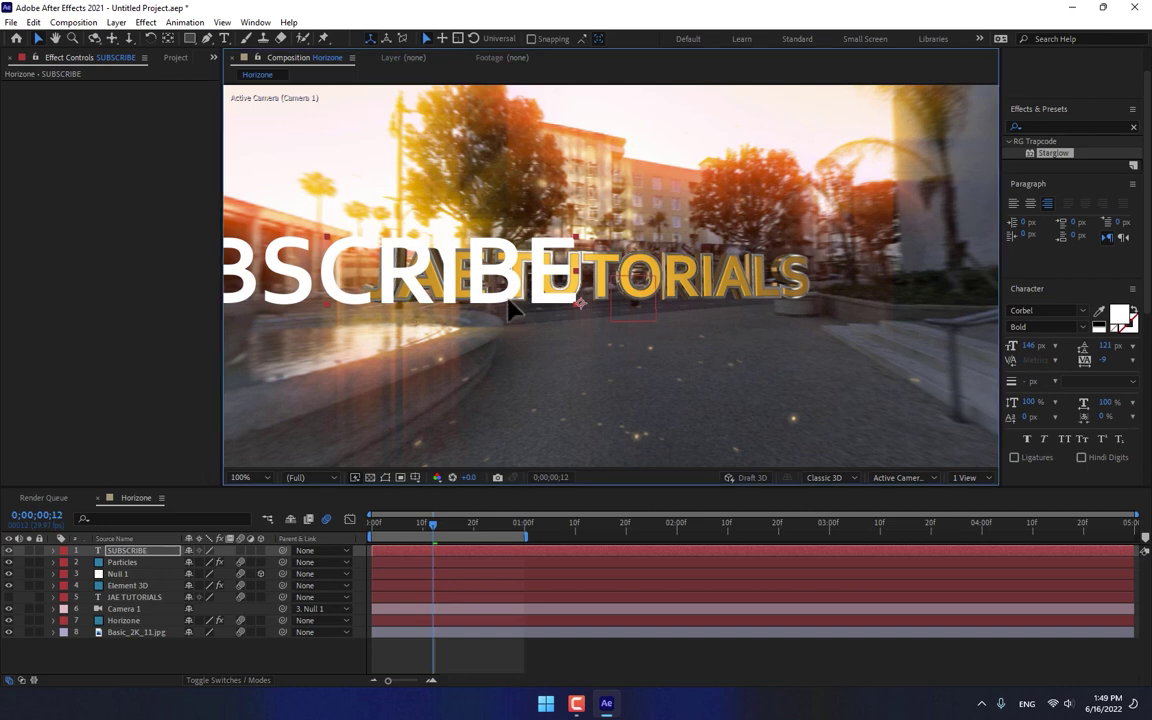
key("Caps_Lock")
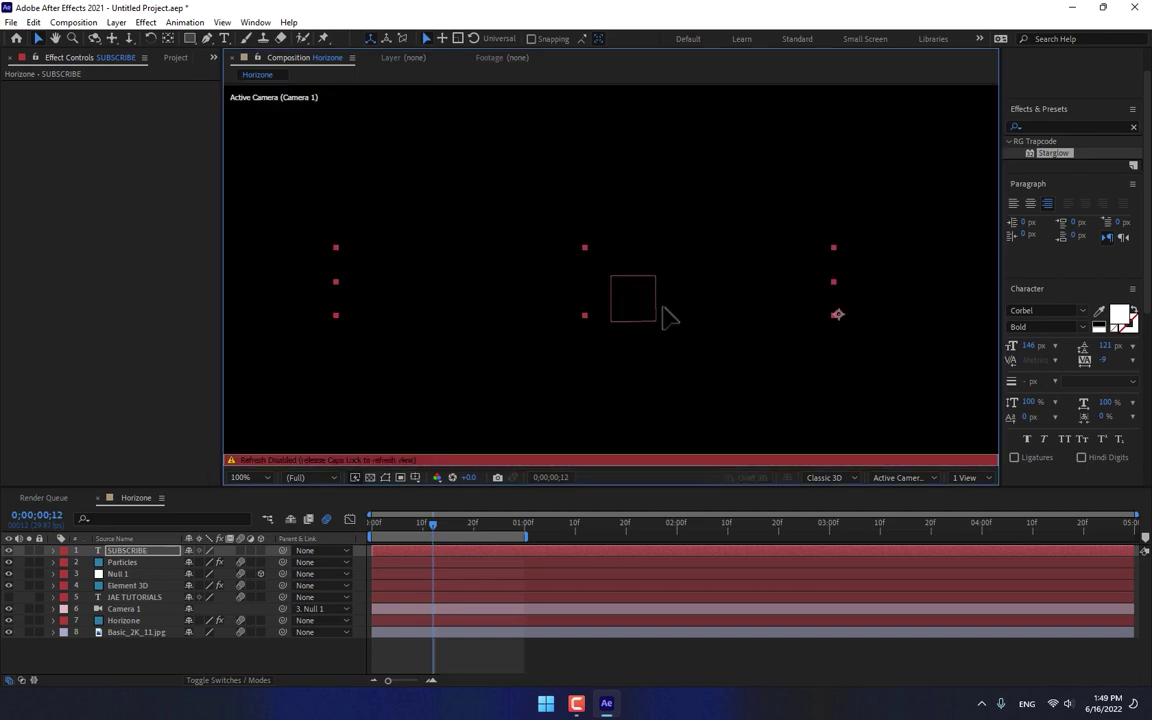
key("Caps_Lock")
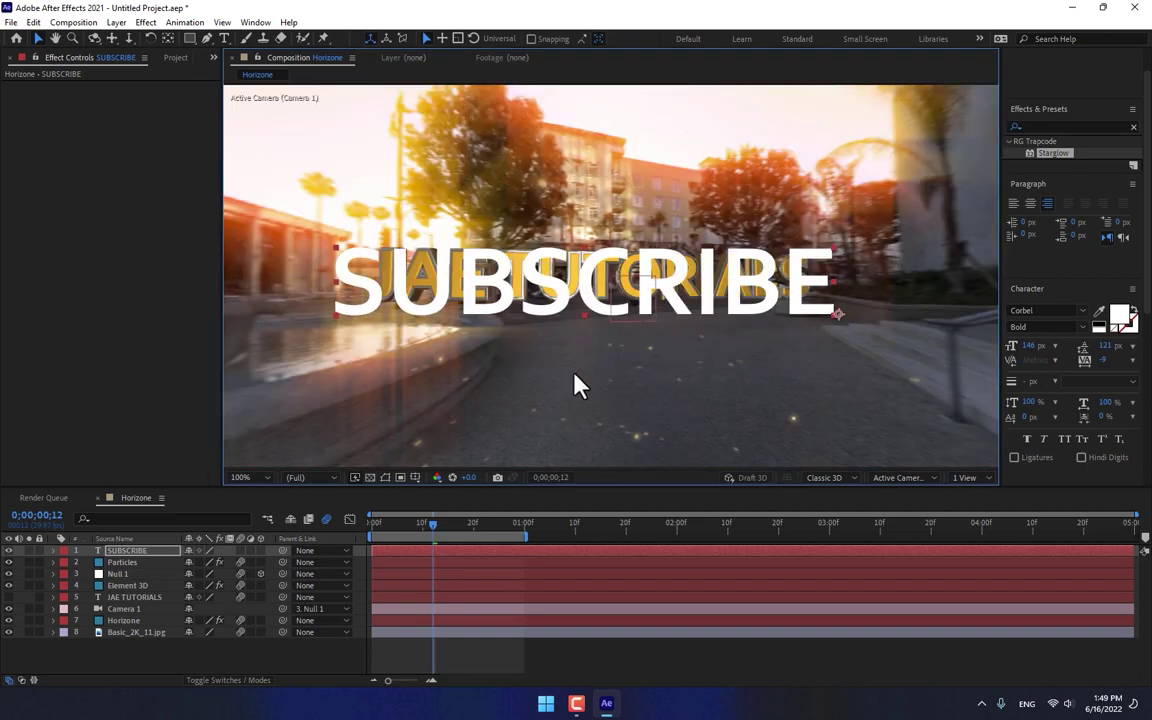
left_click(133, 586)
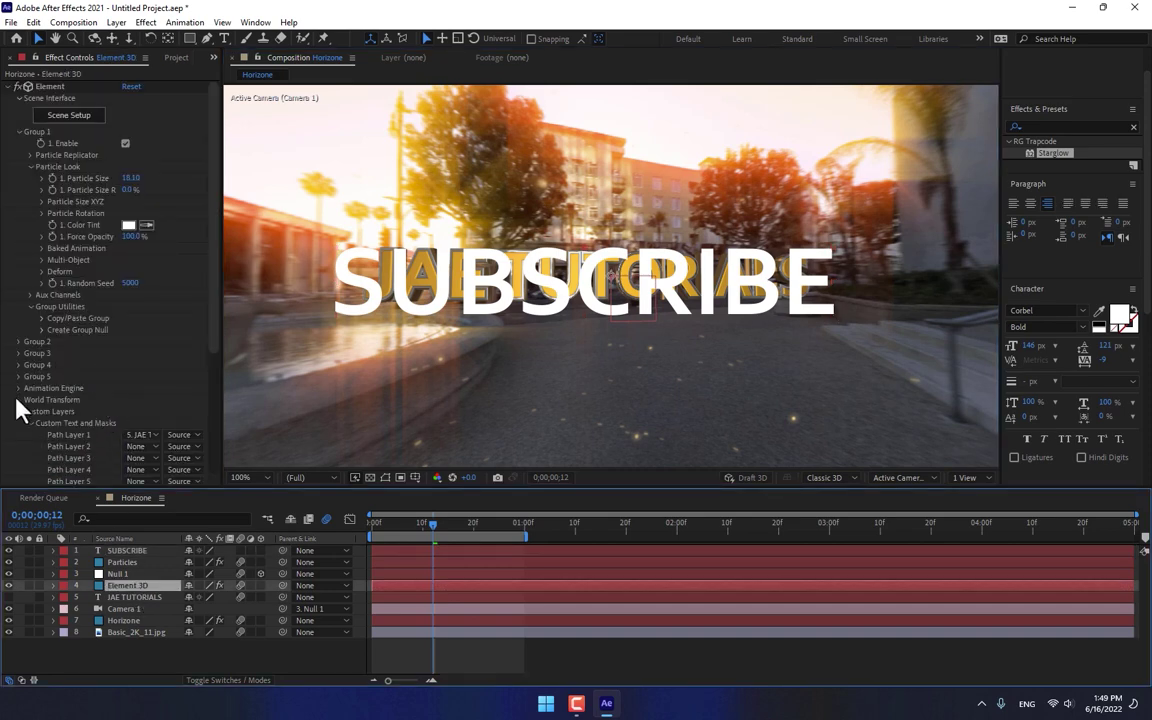
left_click(18, 131)
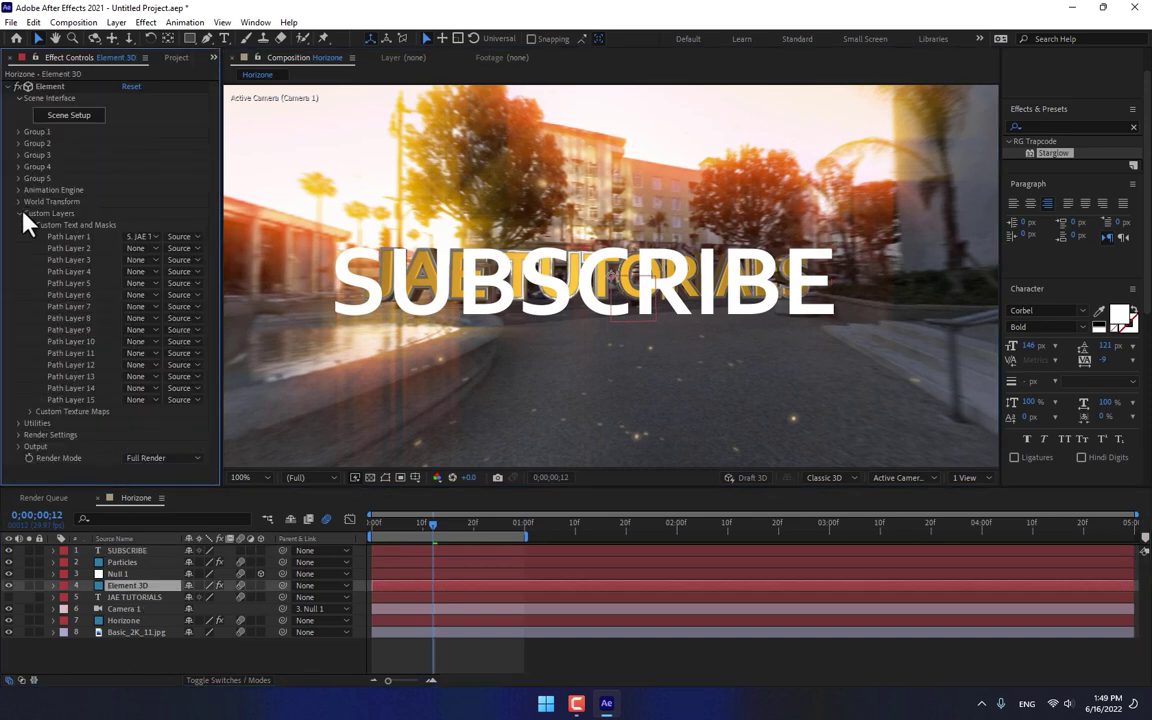
left_click(141, 258)
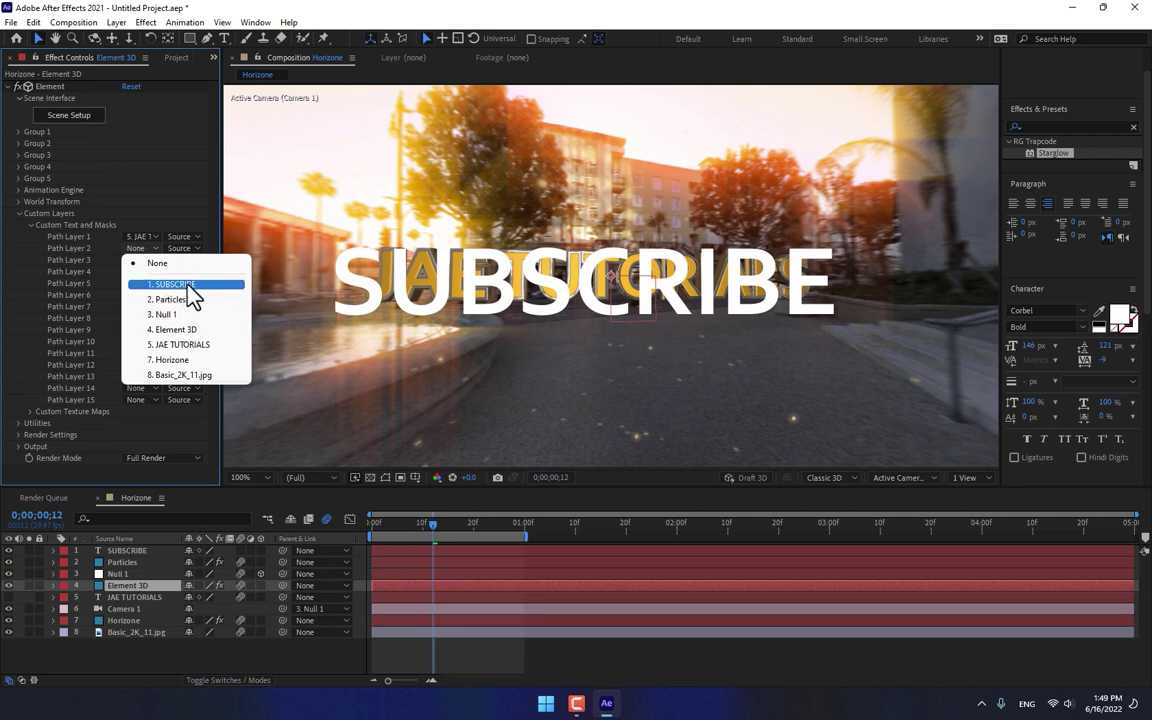
left_click(187, 285)
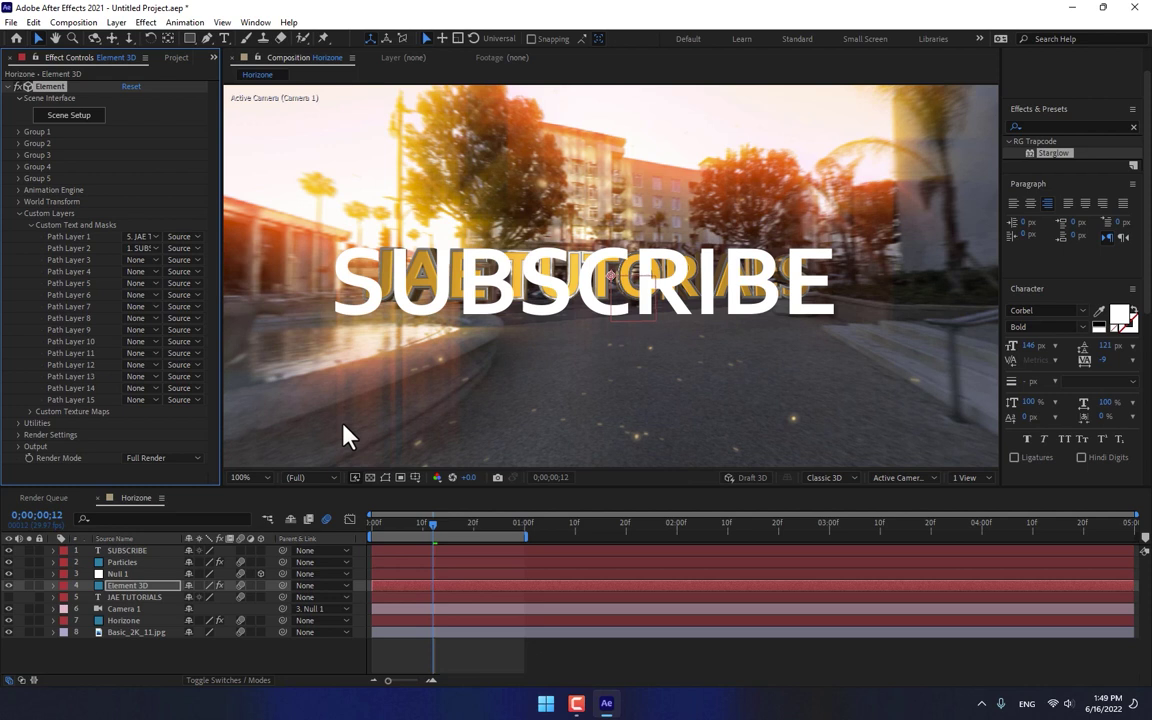
left_click(75, 118)
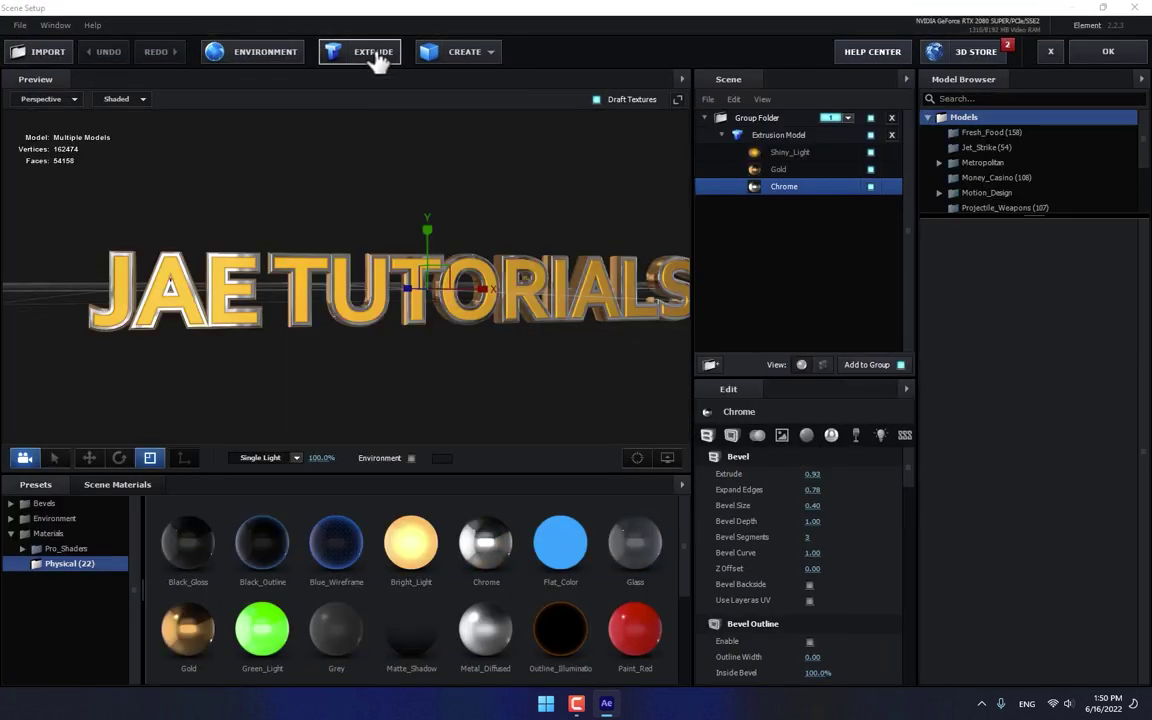
Extrude a new 3D text model and raise it above the original text.
left_click(375, 57)
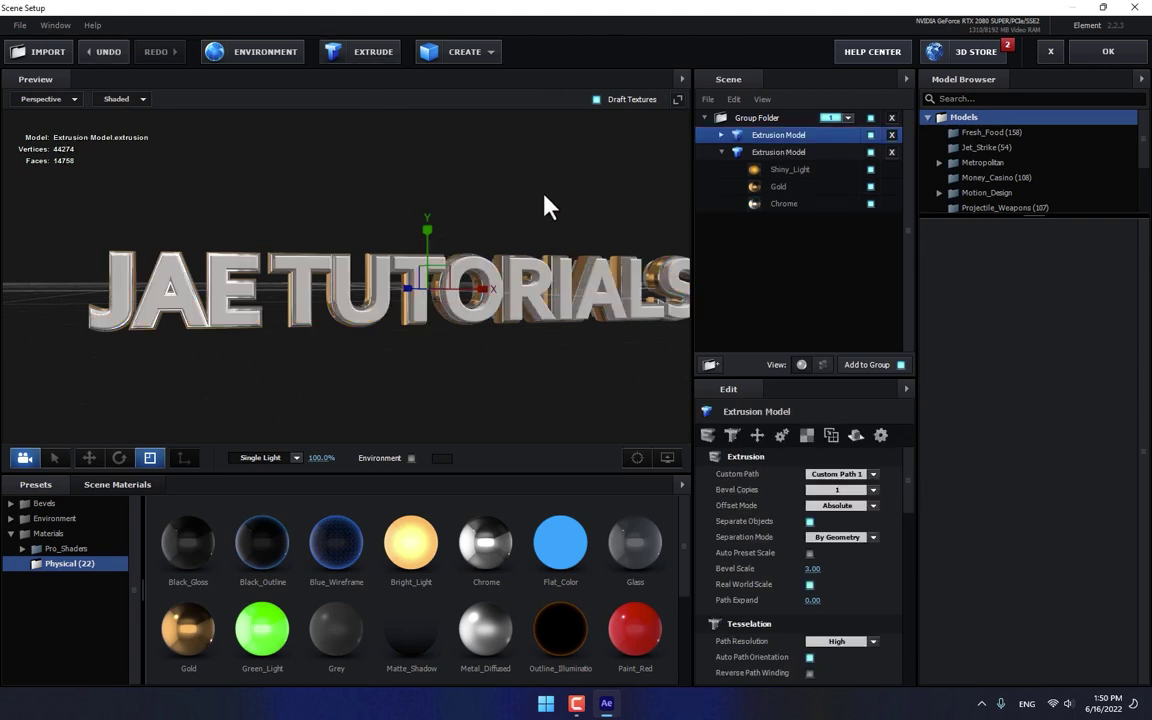
left_click(89, 457)
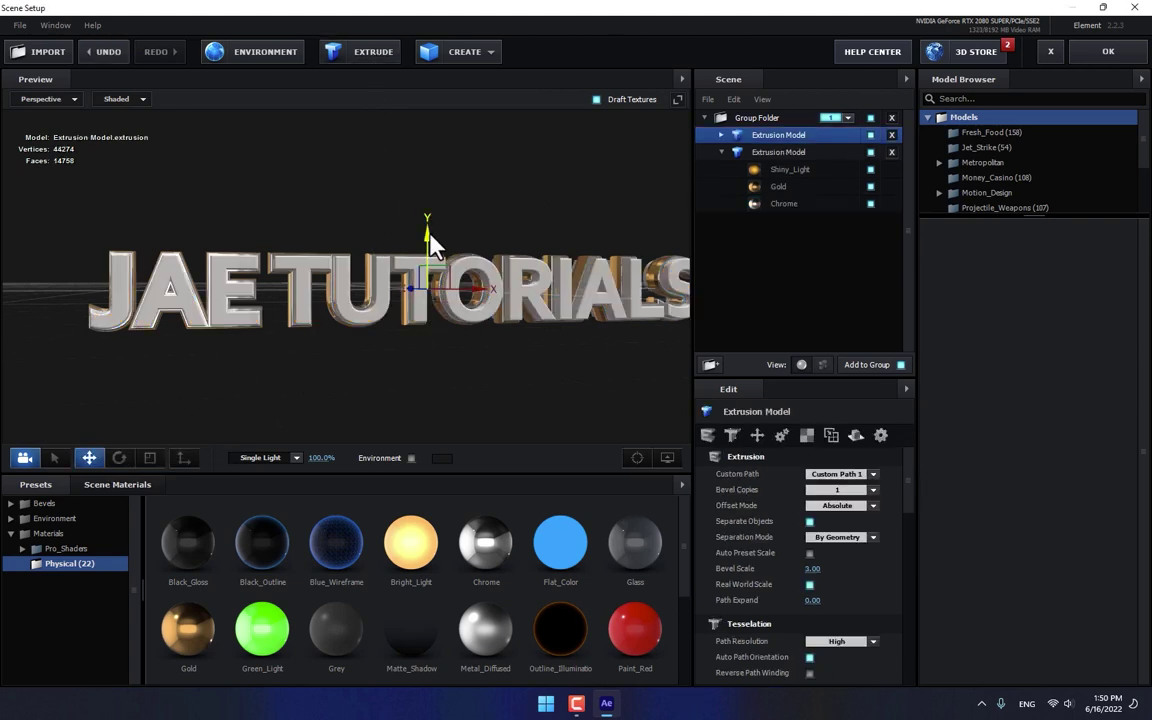
left_click_drag(429, 242, 425, 145)
Copy the gold model's bevel and paste it onto the new text model.
right_click(797, 152)
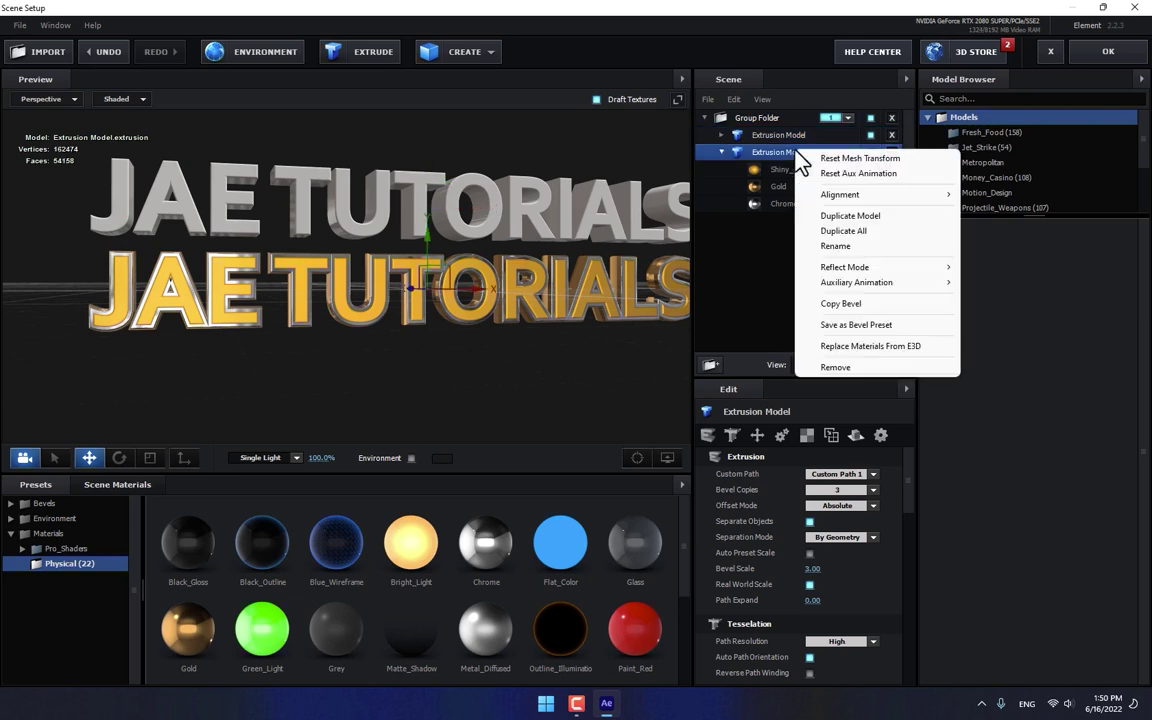
left_click(840, 303)
left_click(776, 135)
right_click(775, 143)
left_click(805, 305)
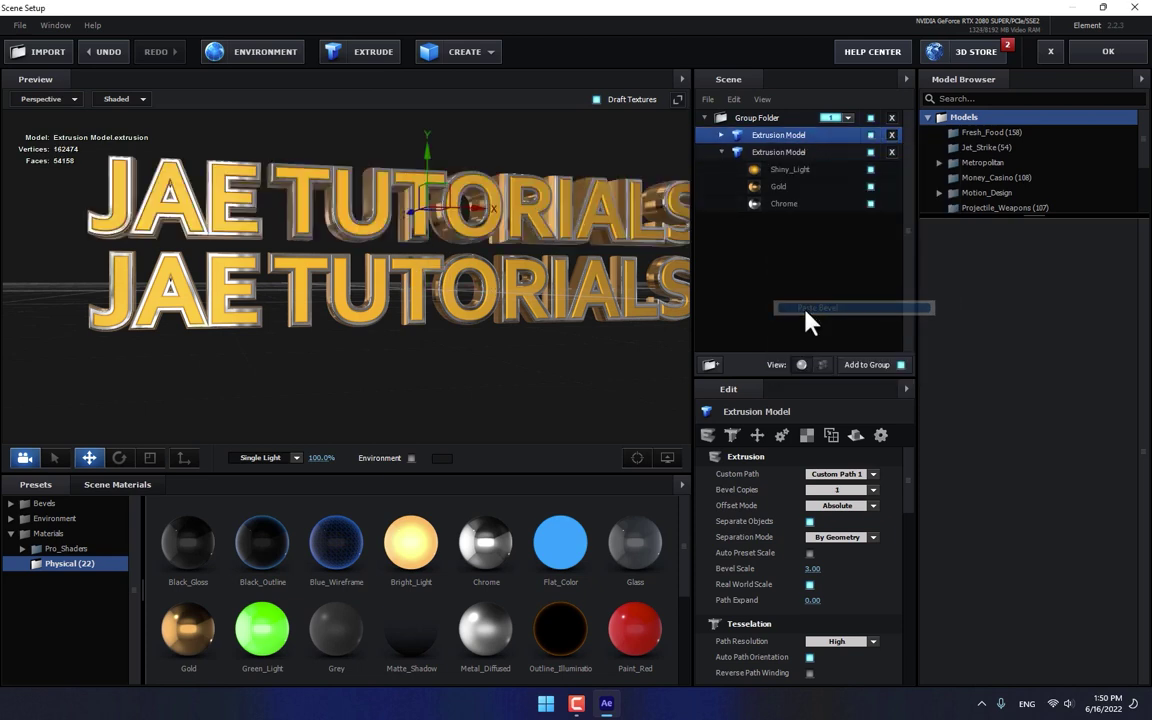
left_click_drag(617, 295, 533, 247)
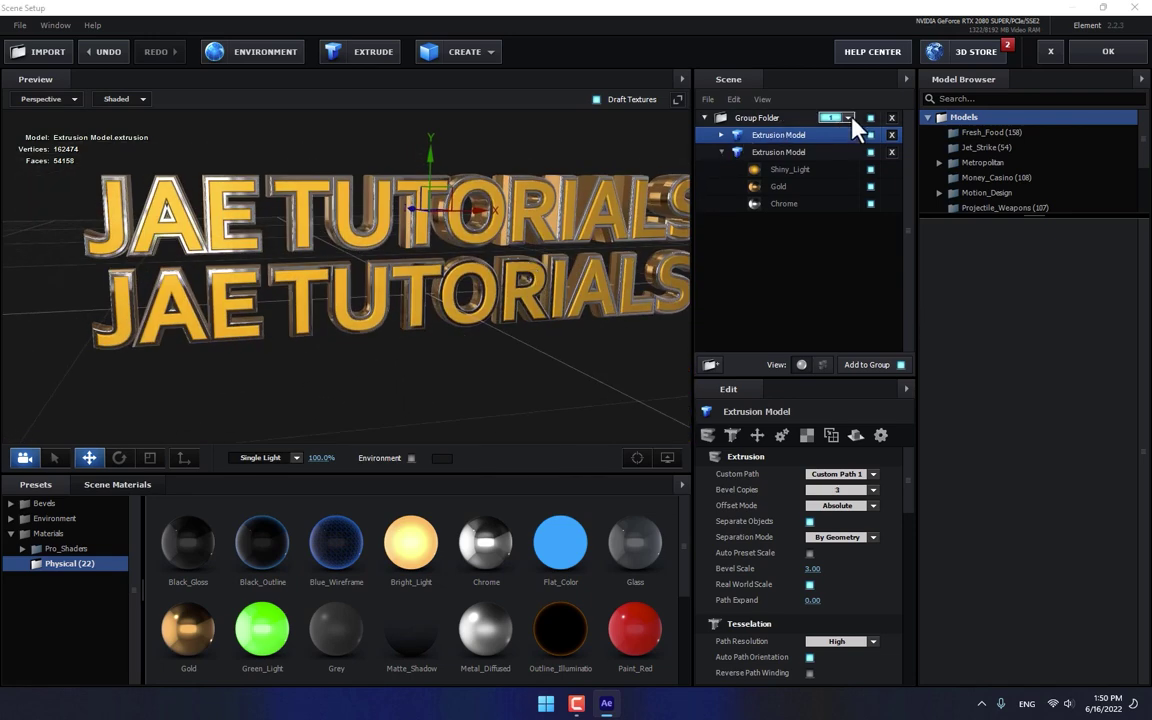
Move the second text model out of the first model's group folder.
left_click(719, 135)
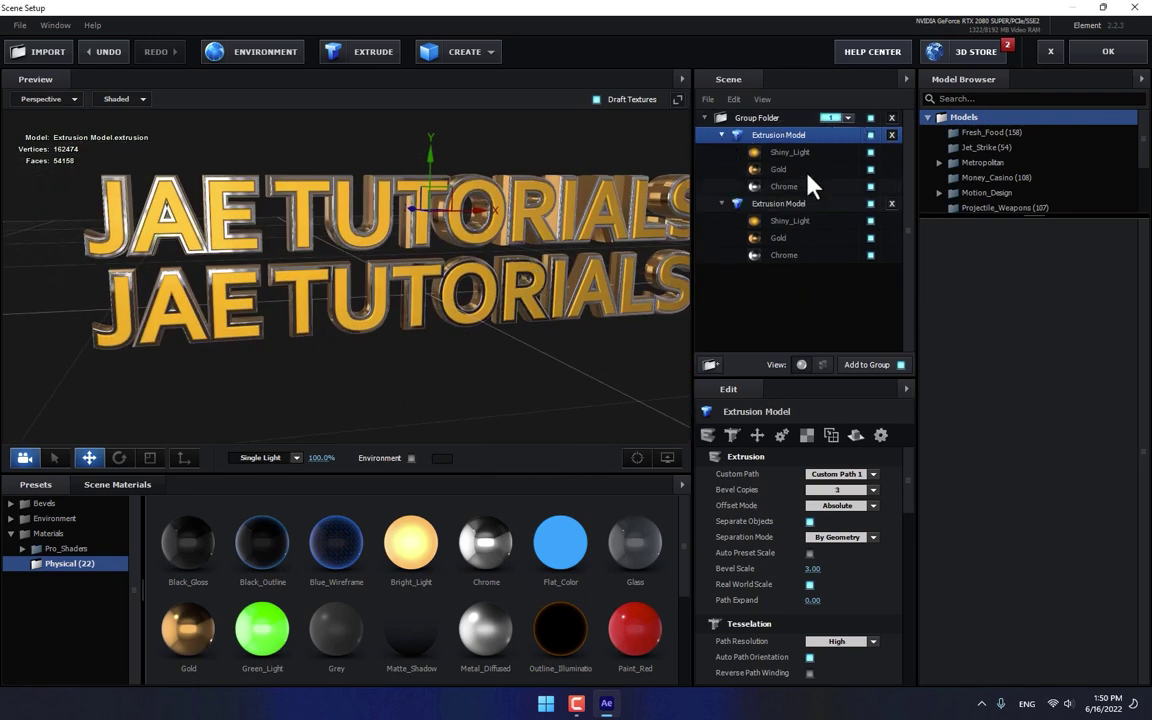
right_click(816, 138)
left_click(766, 309)
left_click_drag(790, 203, 813, 270)
right_click(794, 206)
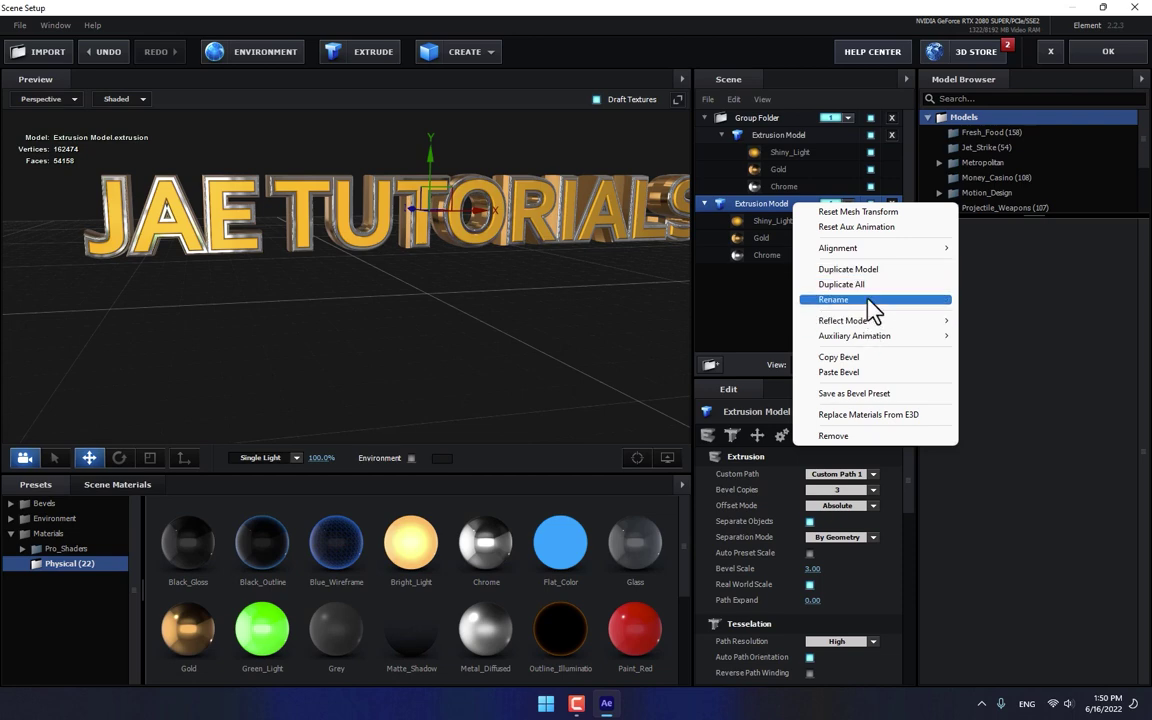
left_click(768, 303)
scroll(872, 474, "down", 14)
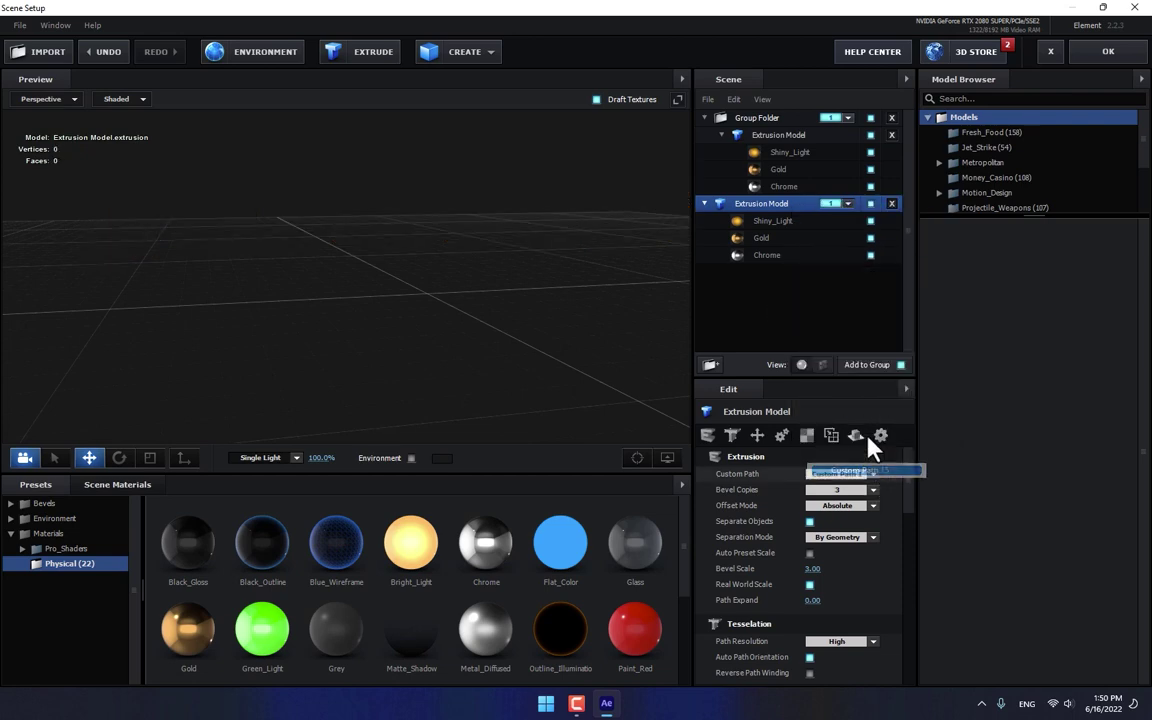
Make the new model use the SUBSCRIBE custom path and assign it to group 2.
left_click(872, 474)
left_click(846, 276)
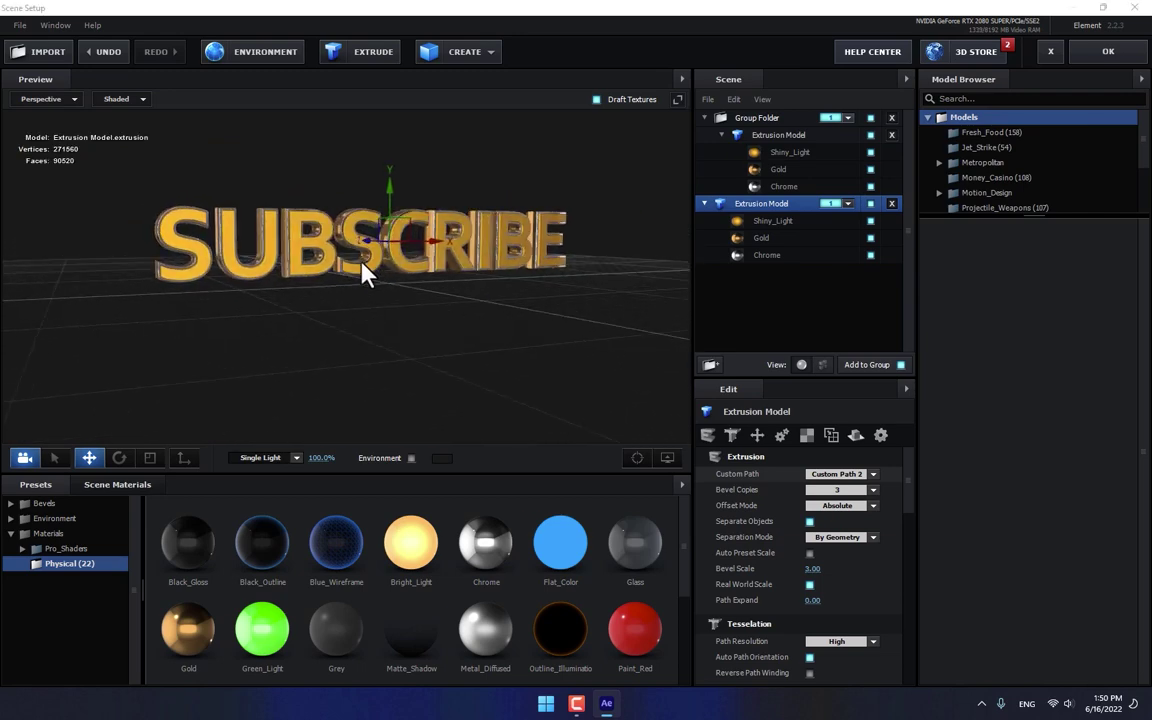
left_click(849, 203)
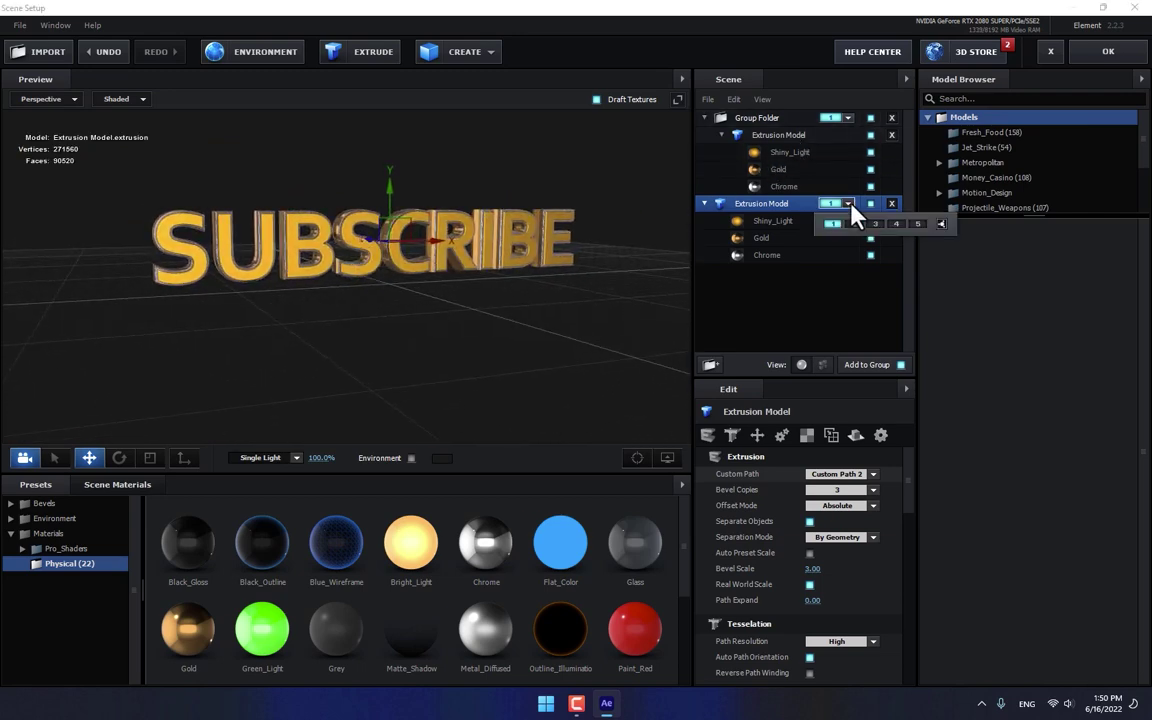
left_click(854, 223)
Apply the scene and hide the flat white SUBSCRIBE text layer.
left_click(1102, 47)
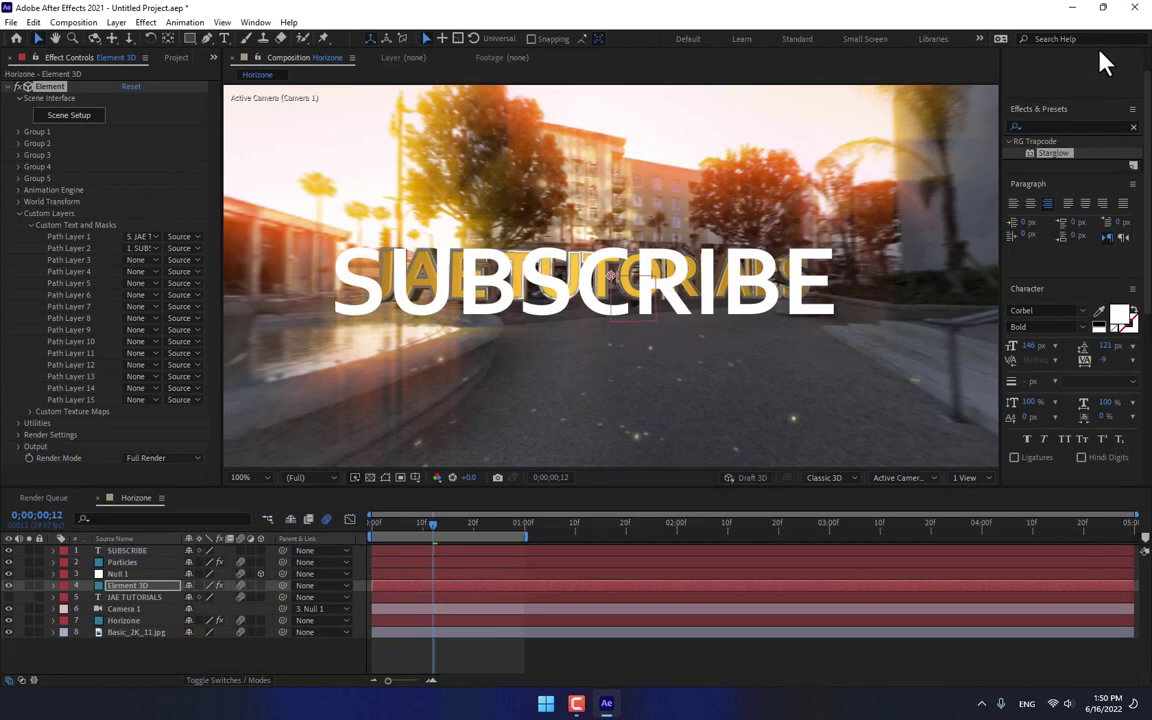
left_click(100, 551)
left_click(9, 550)
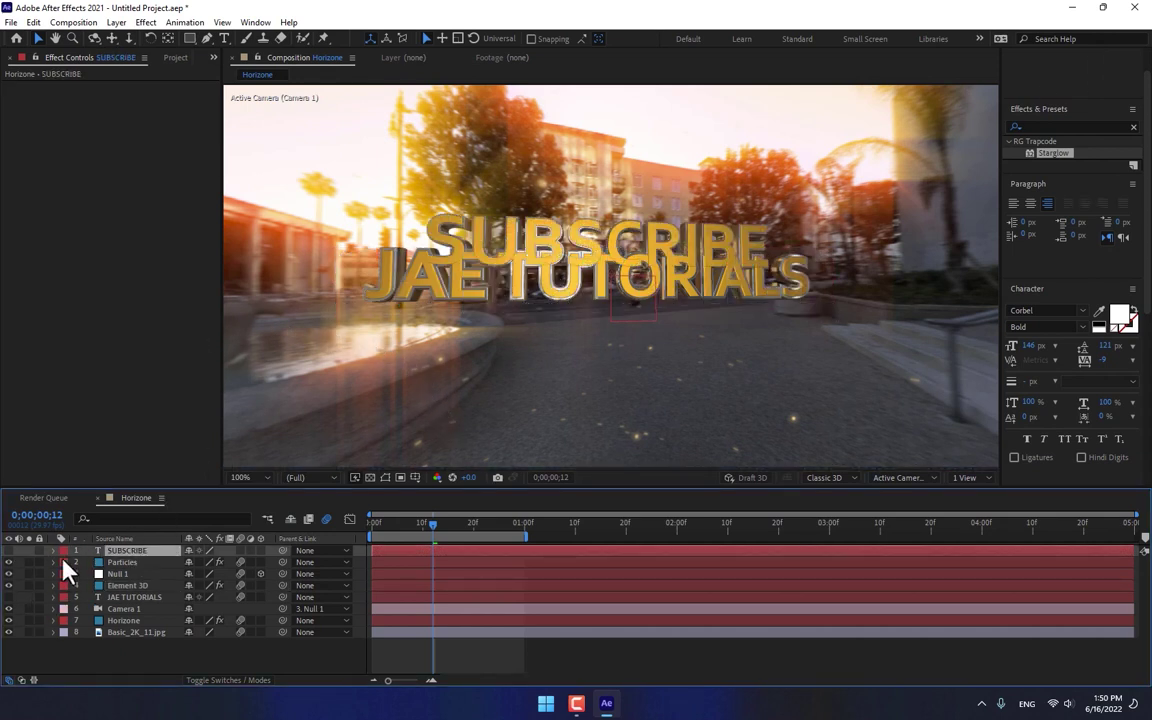
Lower Group 2's position so SUBSCRIBE overlaps JAE TUTORIALS.
left_click(122, 585)
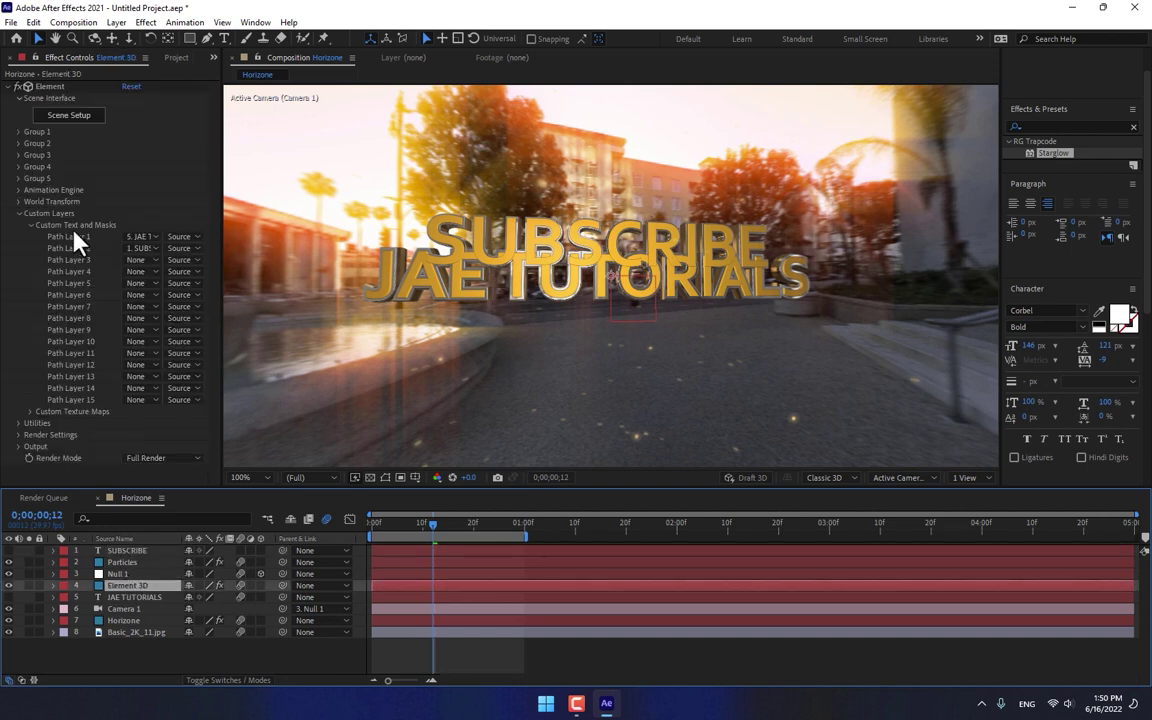
left_click(17, 144)
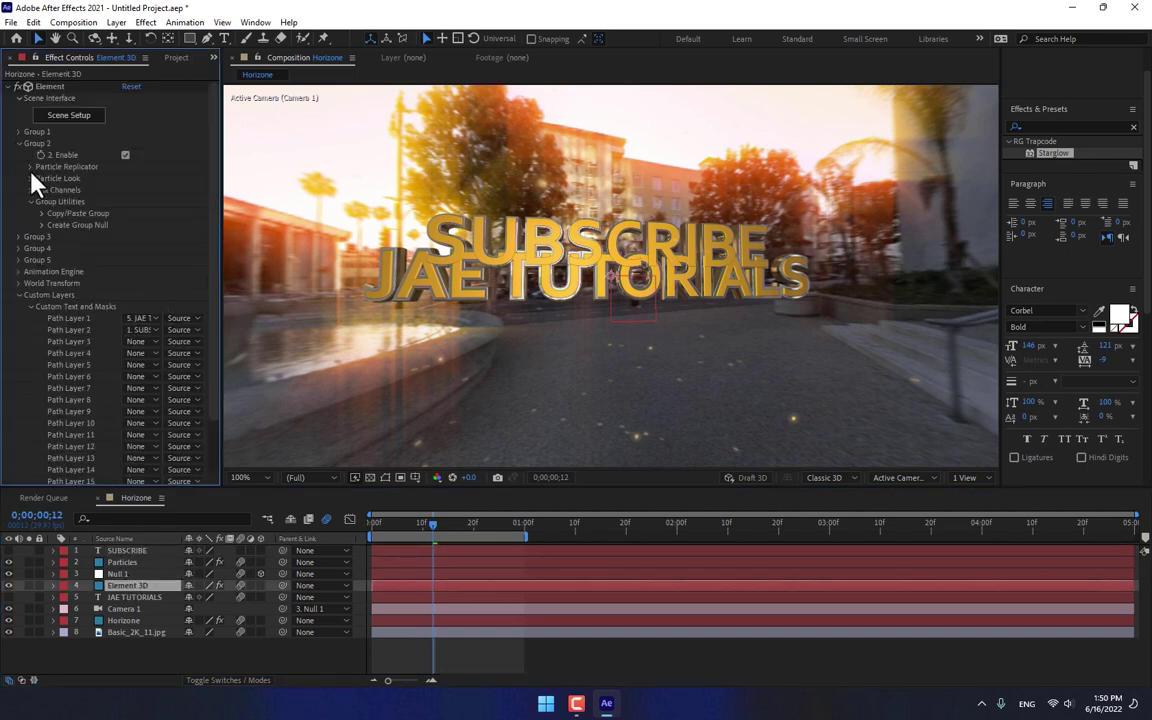
left_click(31, 167)
left_click(165, 201)
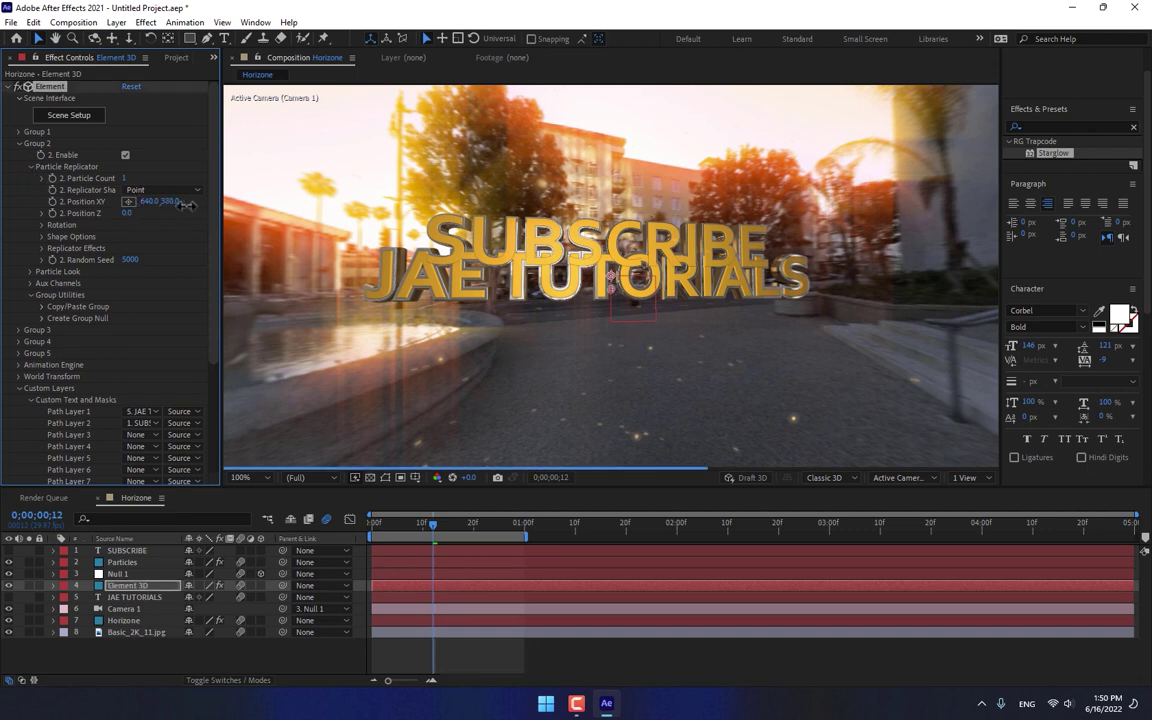
left_click_drag(185, 205, 219, 204)
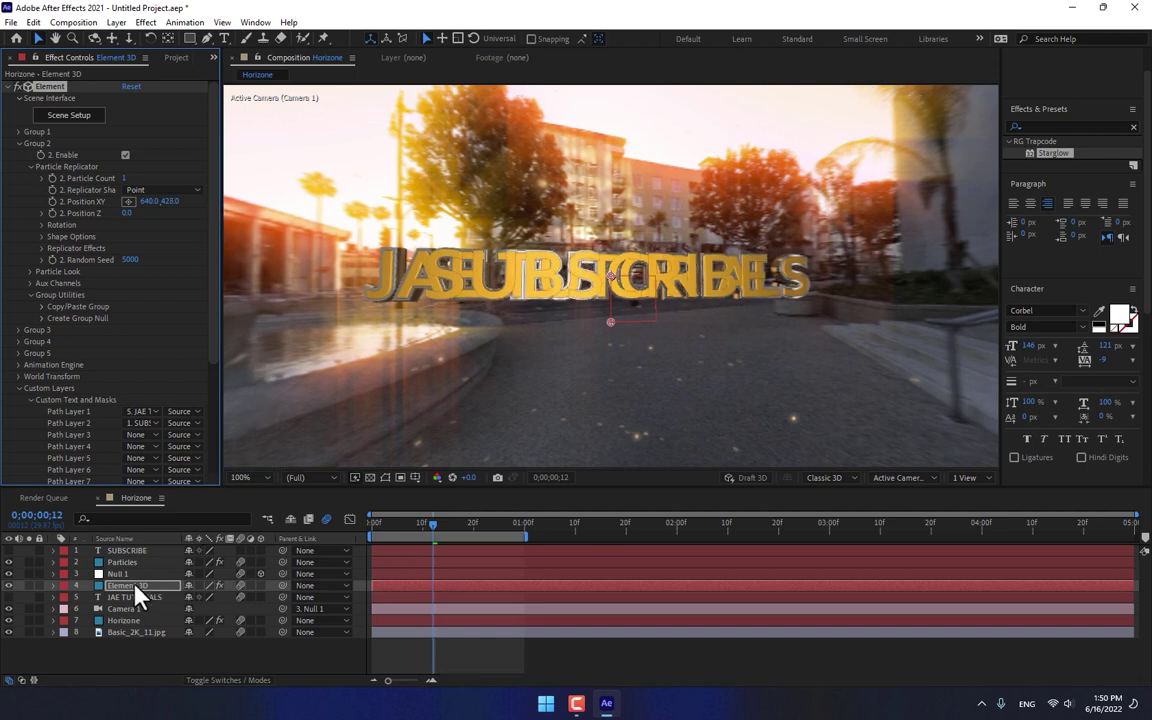
Set Group 1 particle size 23, Group 2 particle size 15.10 and position 640, 454.
left_click(19, 132)
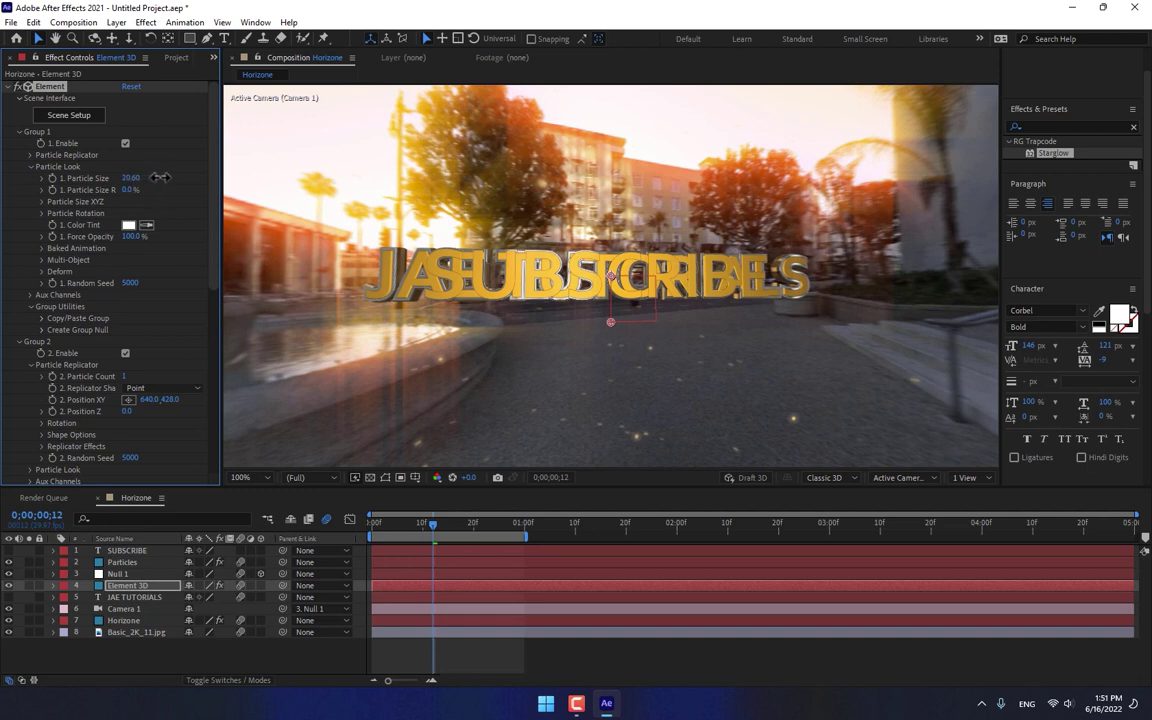
left_click_drag(131, 178, 175, 178)
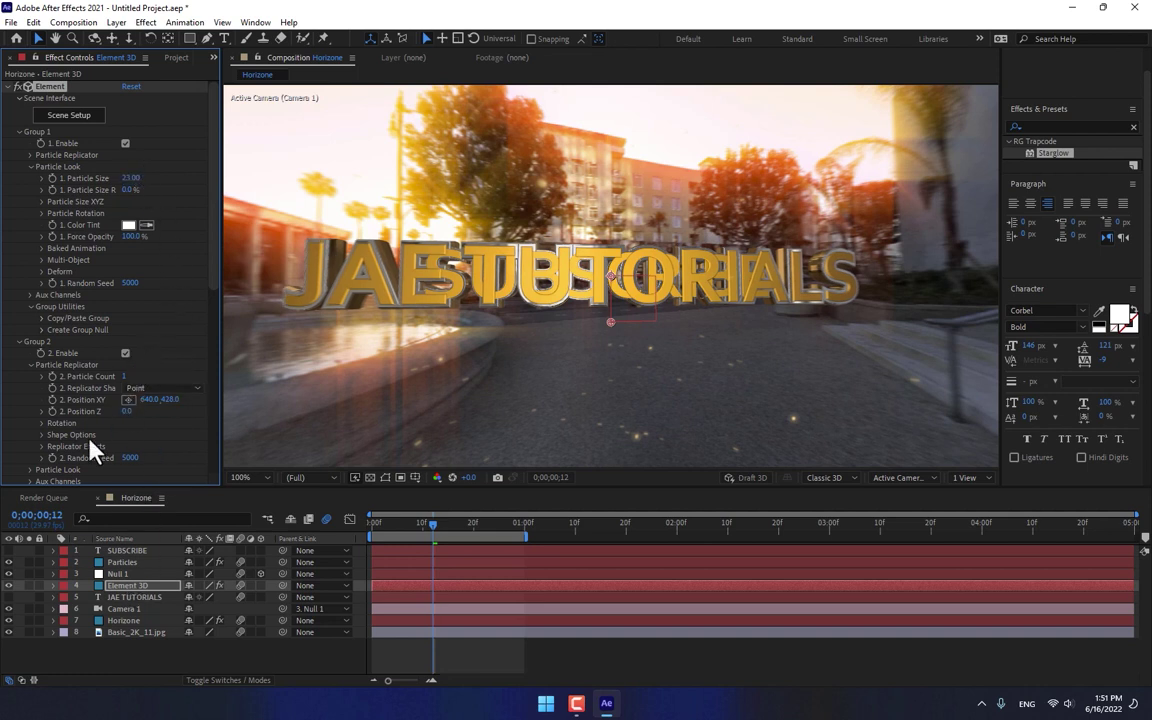
left_click(31, 470)
scroll(134, 424, "down", 3)
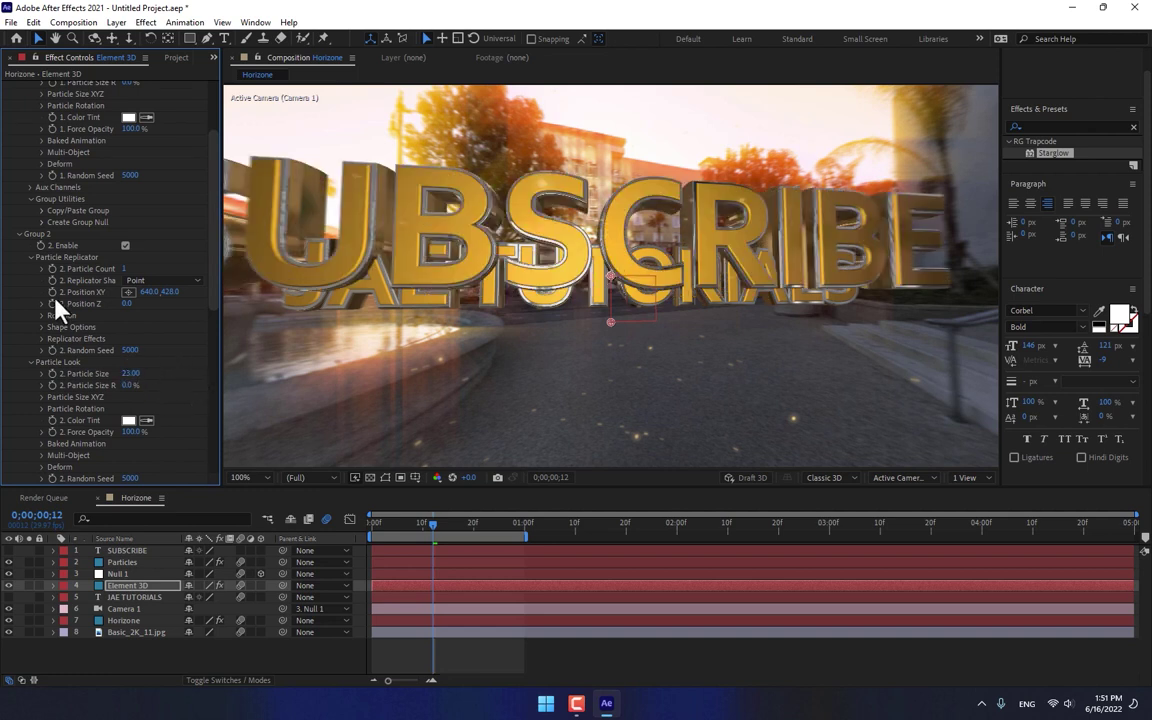
mouse_move(128, 369)
left_mouse_down()
mouse_move(166, 369)
mouse_move(146, 369)
left_mouse_up()
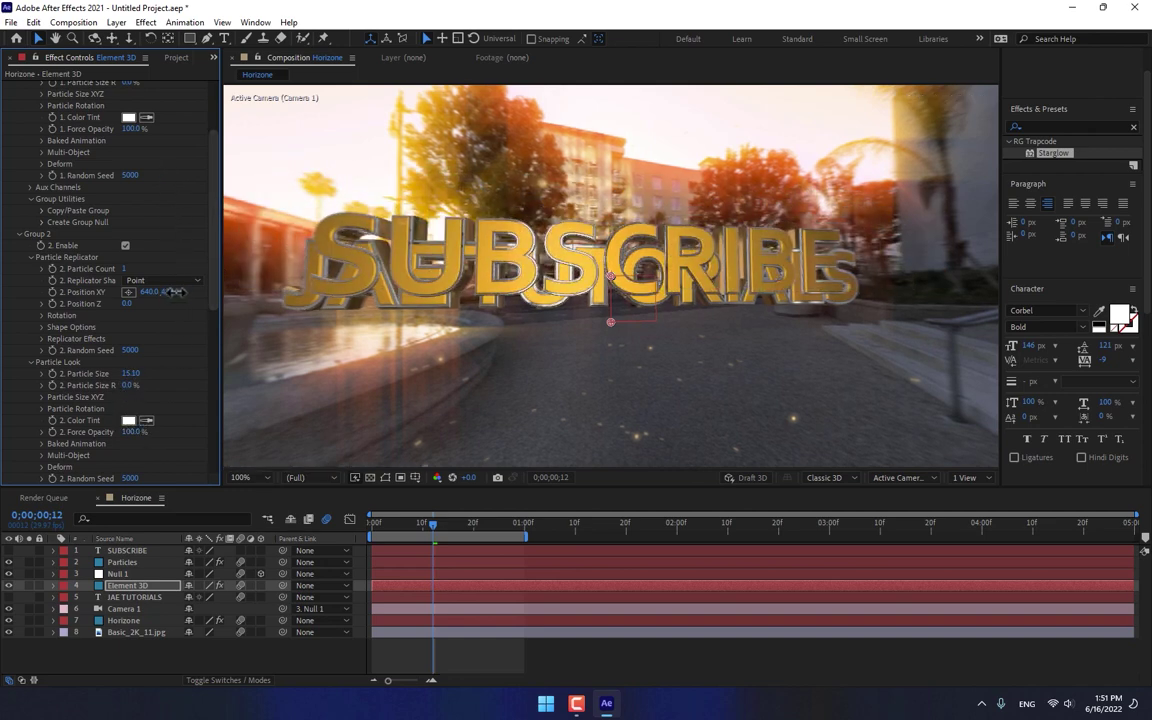
left_click_drag(178, 291, 228, 370)
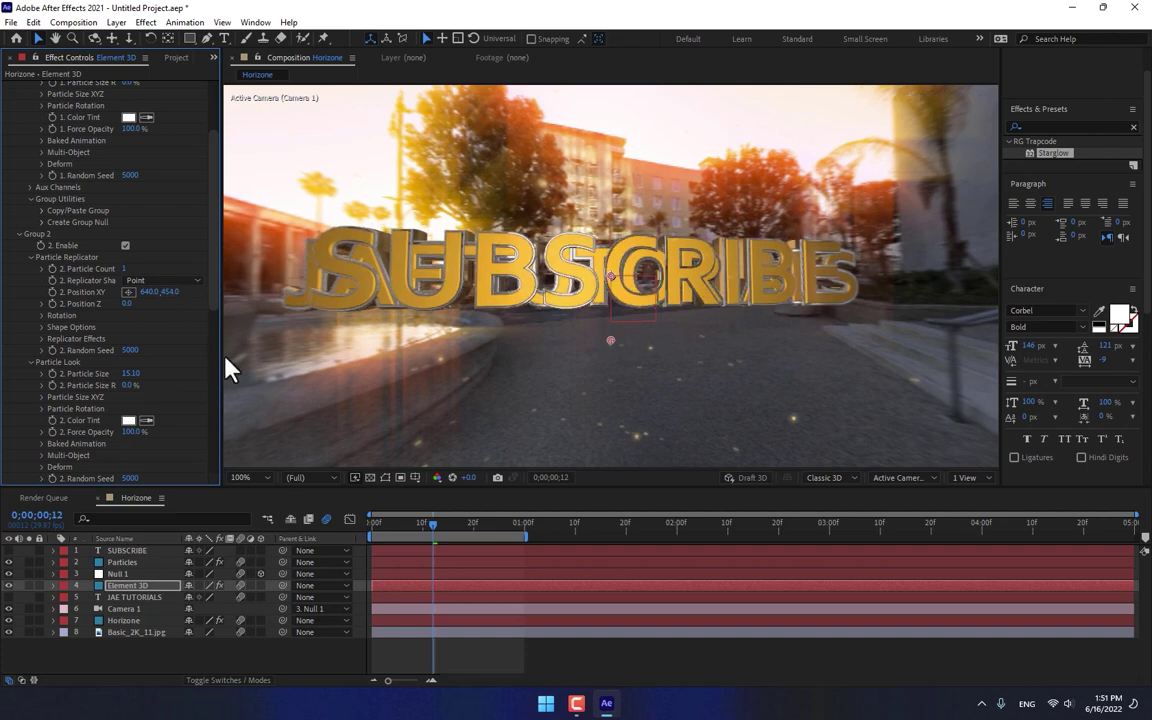
scroll(206, 399, "down", 5)
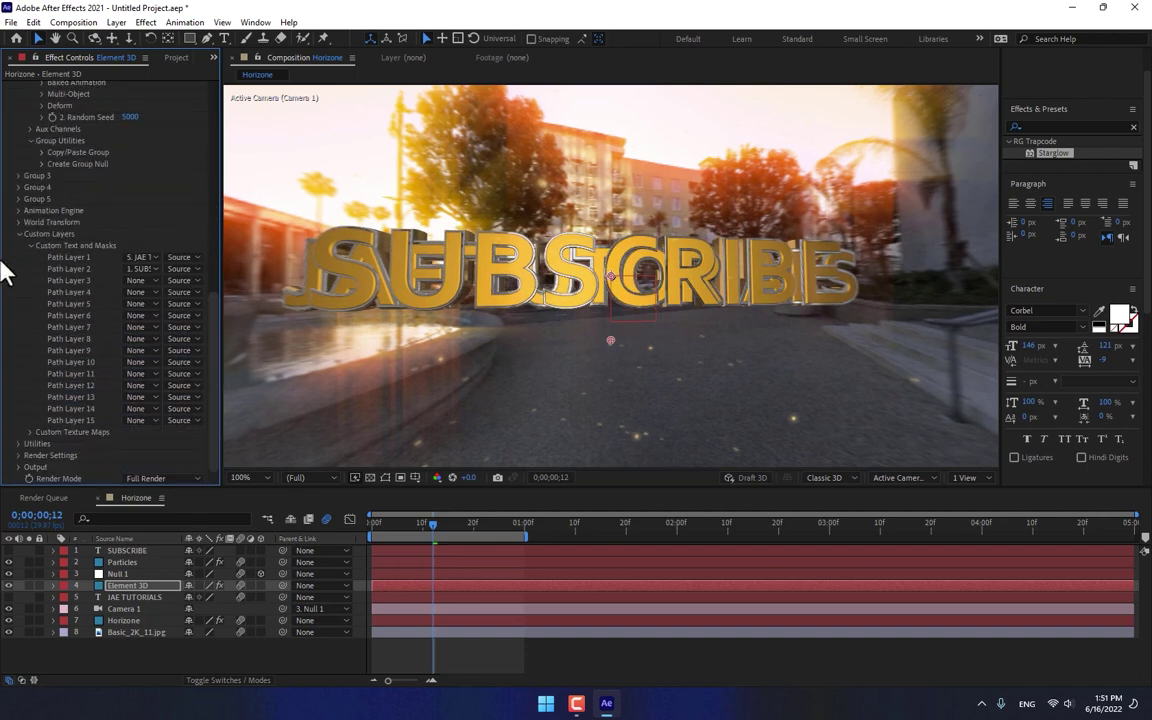
Keyframe Element 3D's Animation Engine from 0% at 0;00;00;29 to 100% one frame later.
left_click(18, 234)
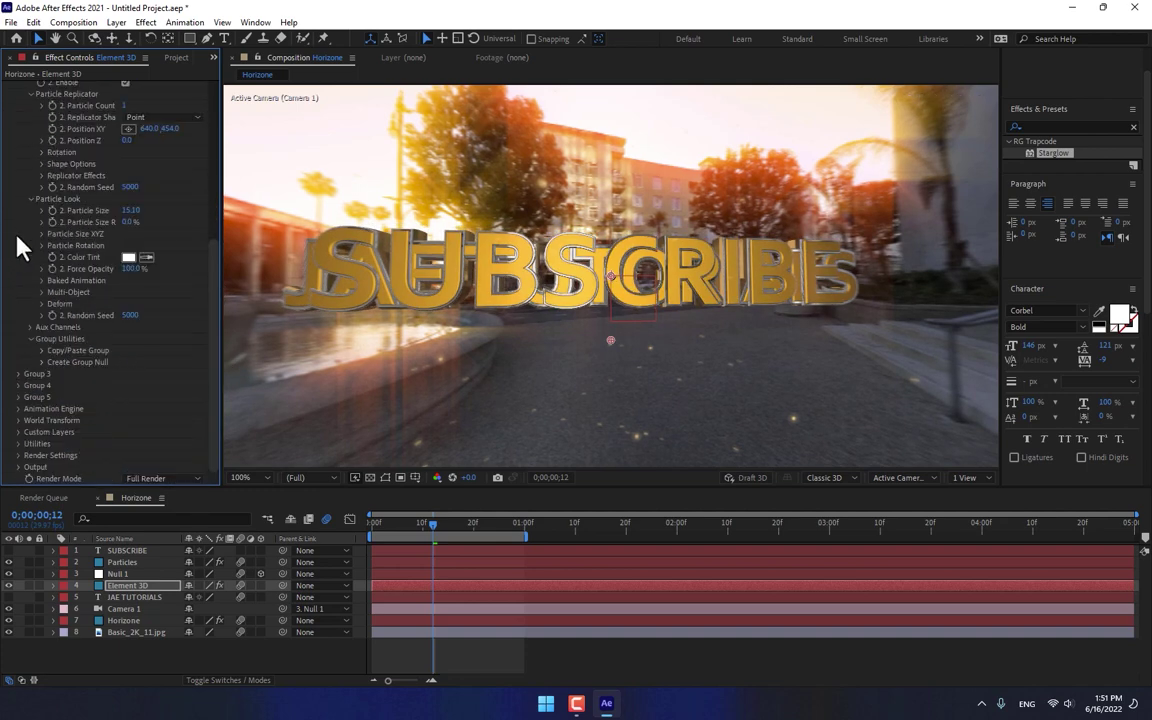
left_click(19, 409)
scroll(100, 425, "down", 3)
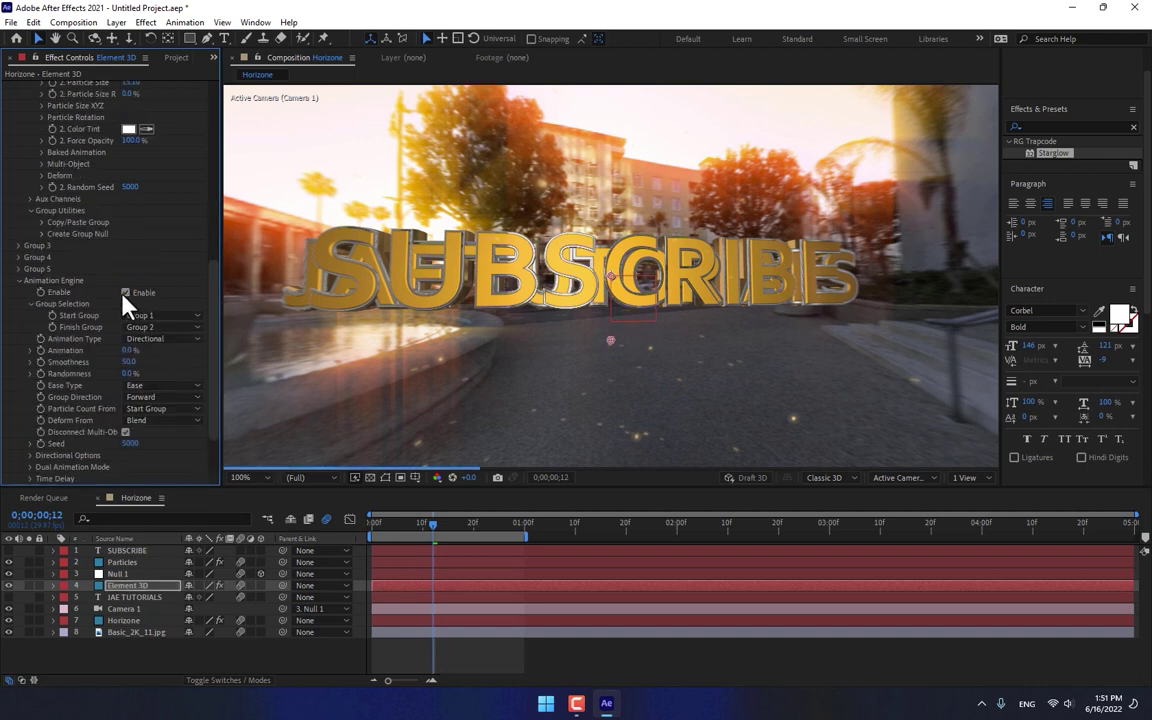
left_click(519, 526)
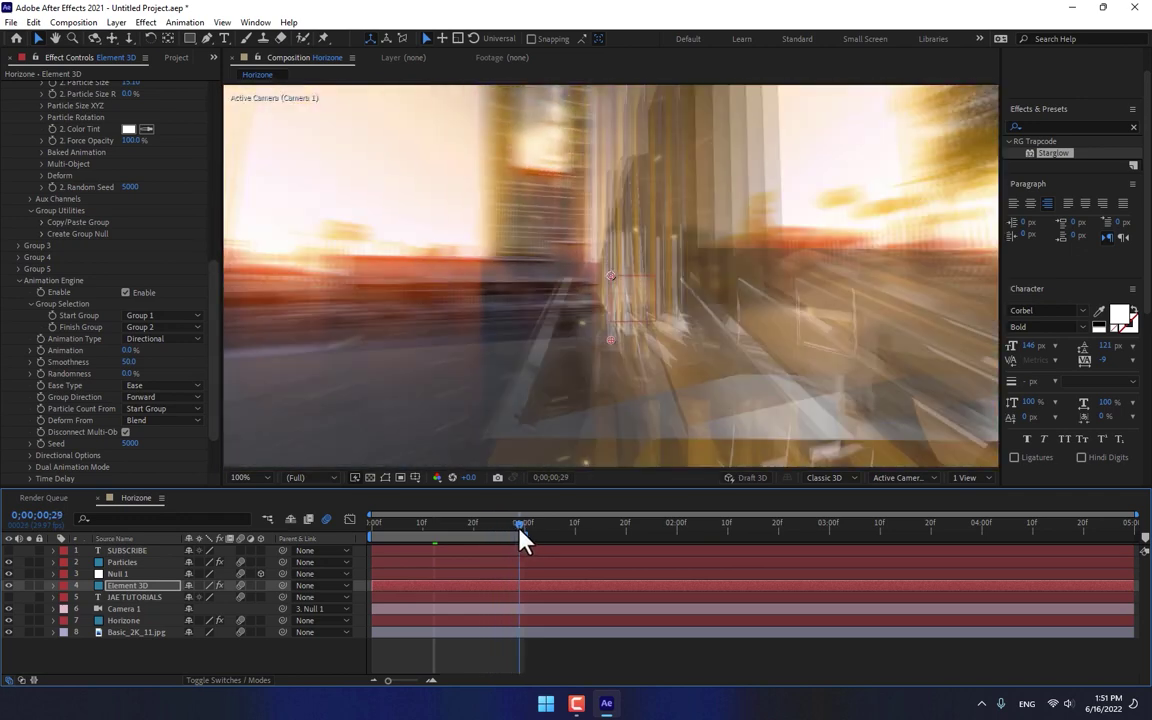
left_click(43, 353)
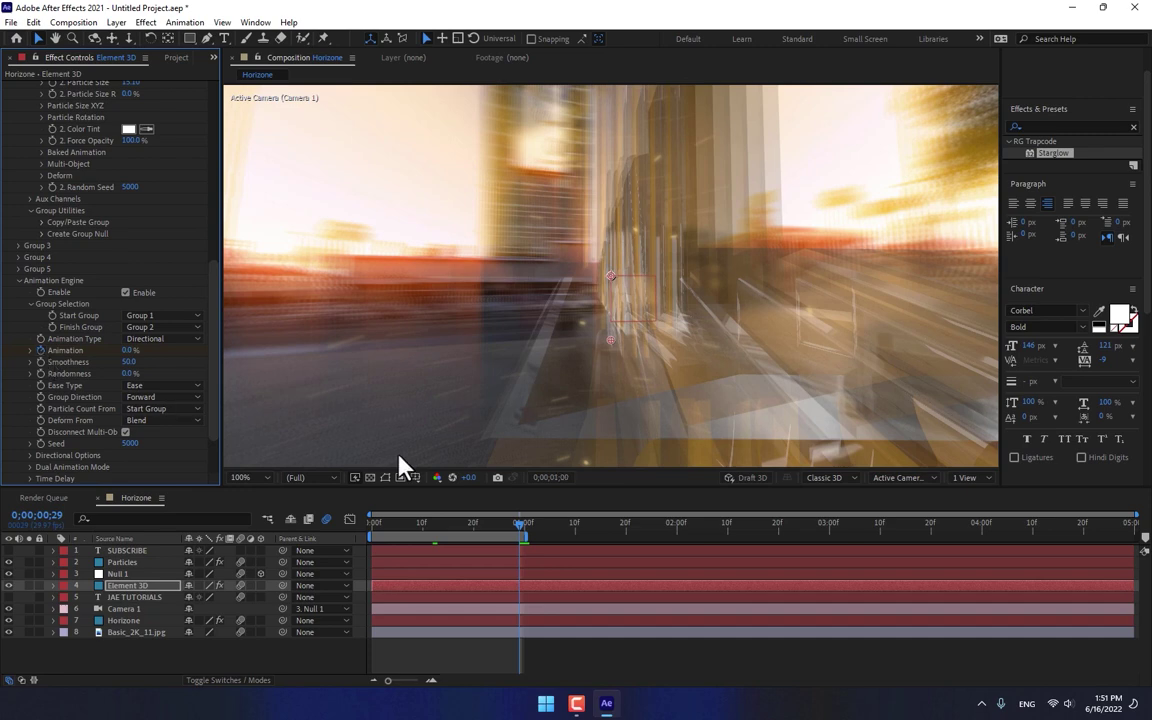
key("Page_Down")
key("Page_Down")
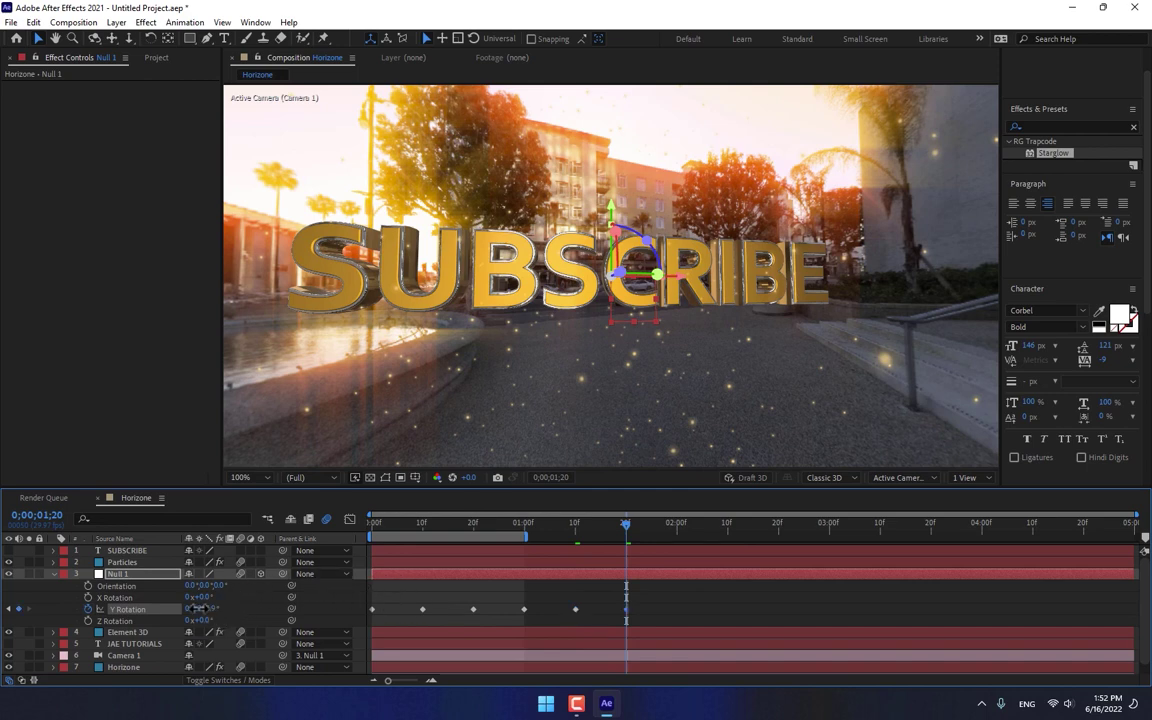
Scrub Null 1's Y Rotation to nearly a full turn and move to two seconds.
left_click_drag(198, 608, 129, 608)
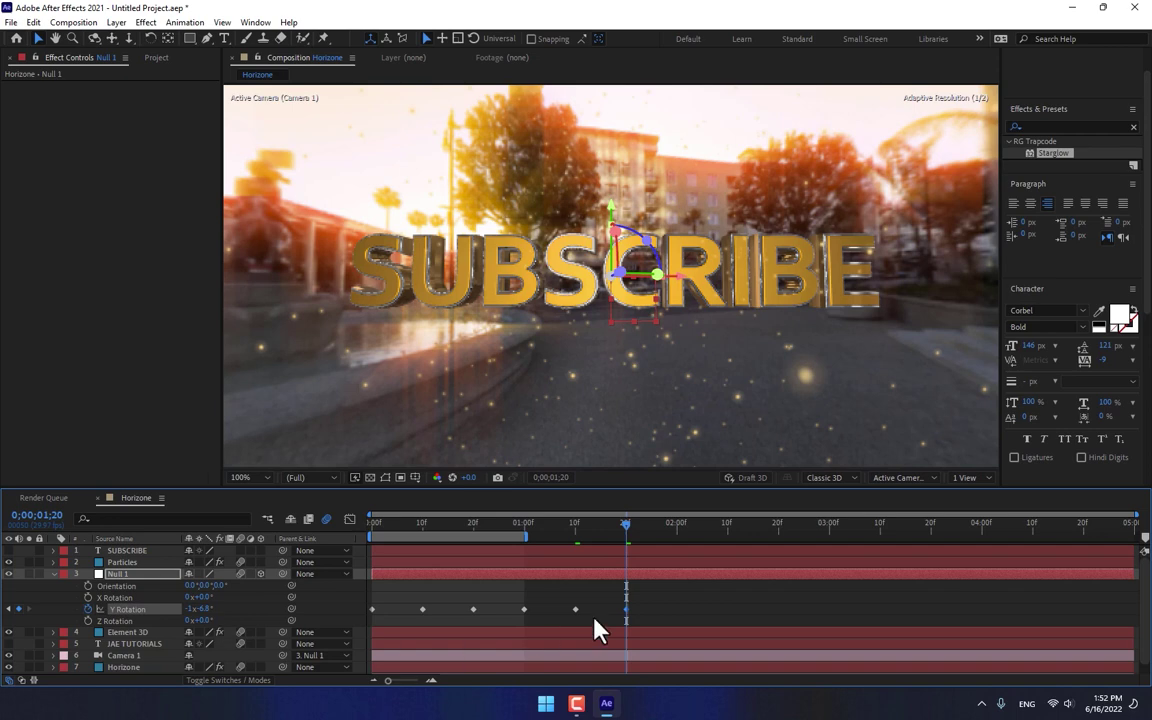
left_click(678, 535)
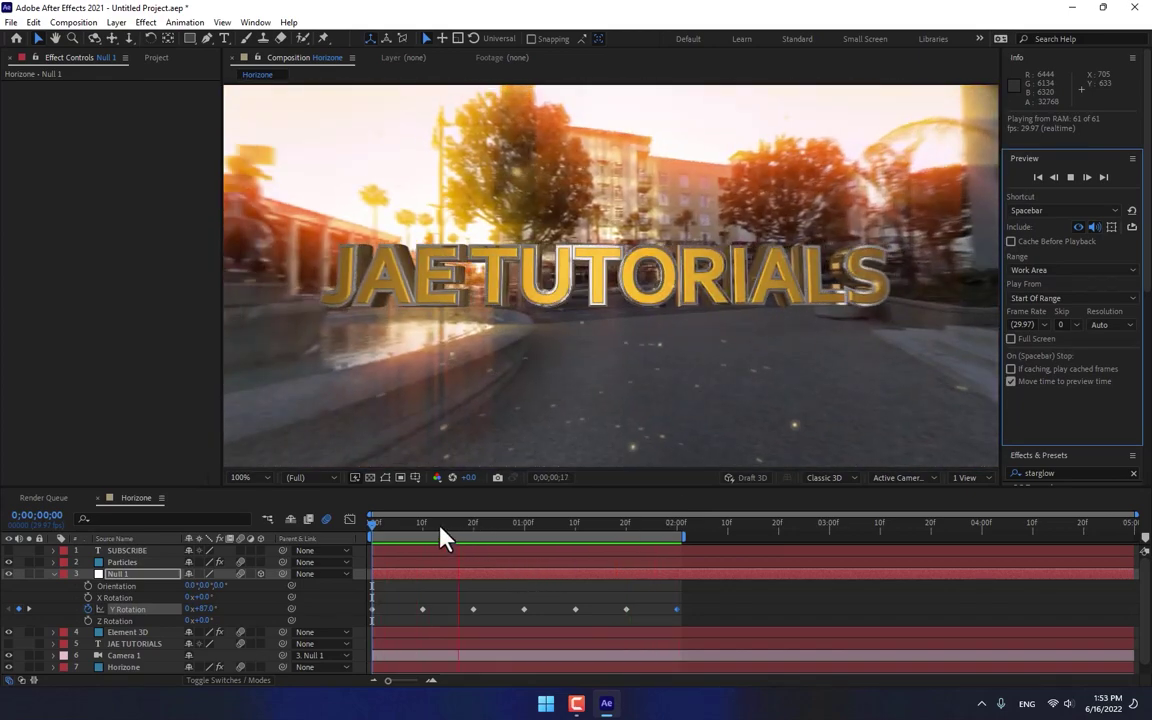
Shift the later Y Rotation keyframes to start at 0;00;01;01 and preview the delayed spin.
left_click(442, 525)
left_click_drag(472, 540, 424, 545)
left_click_drag(747, 602, 531, 612)
left_click(524, 532)
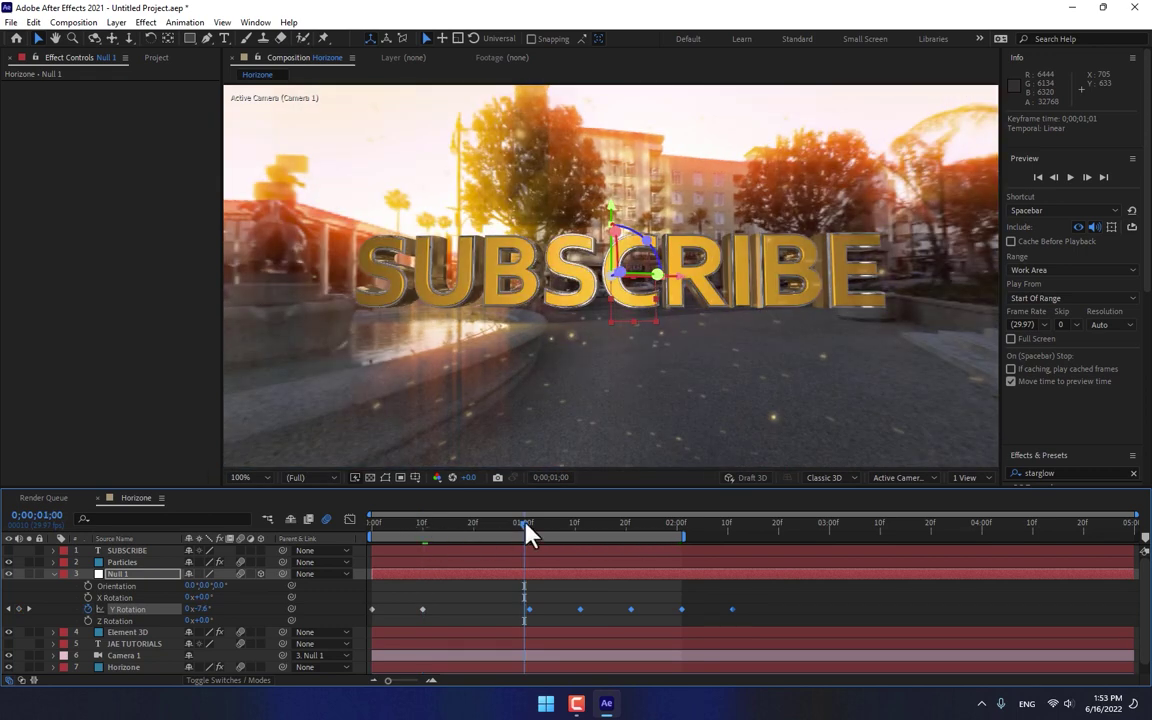
left_click_drag(527, 527, 641, 528)
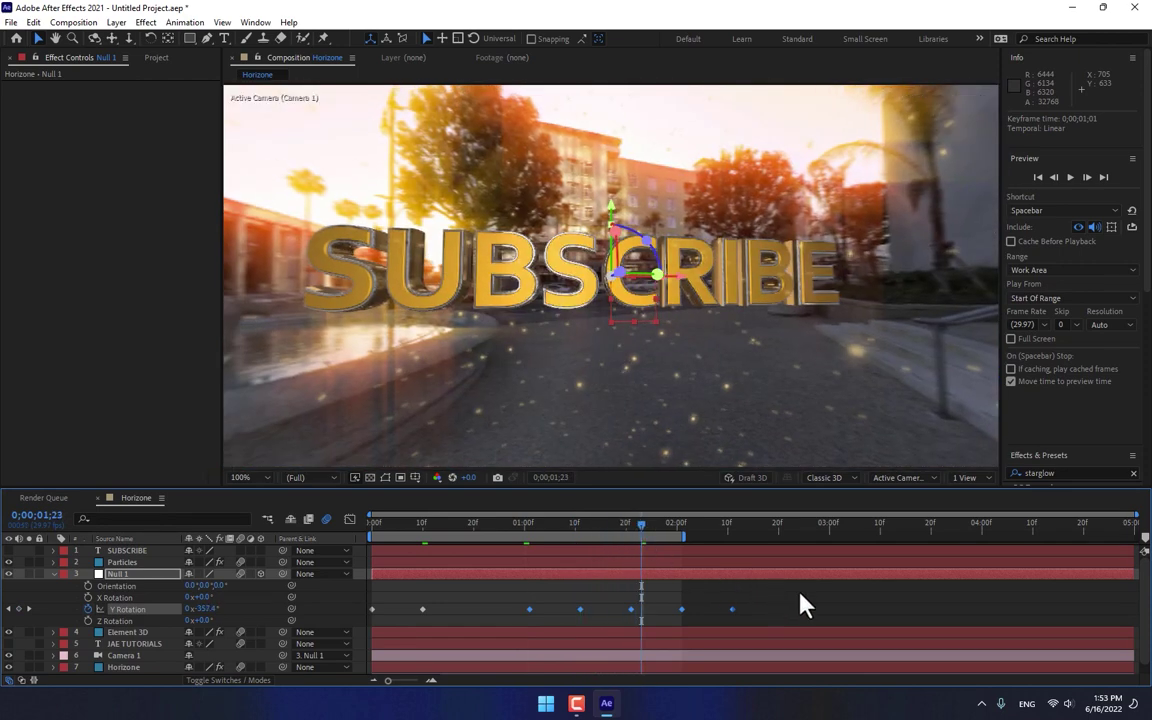
left_click(682, 610)
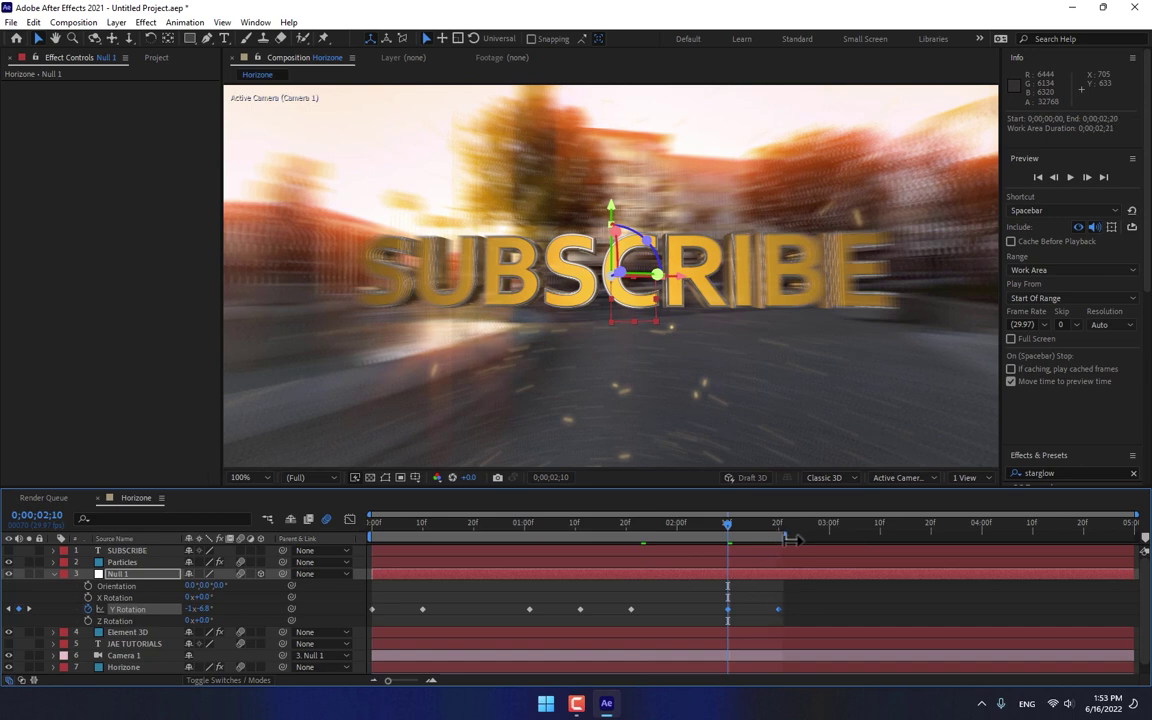
left_click(1072, 178)
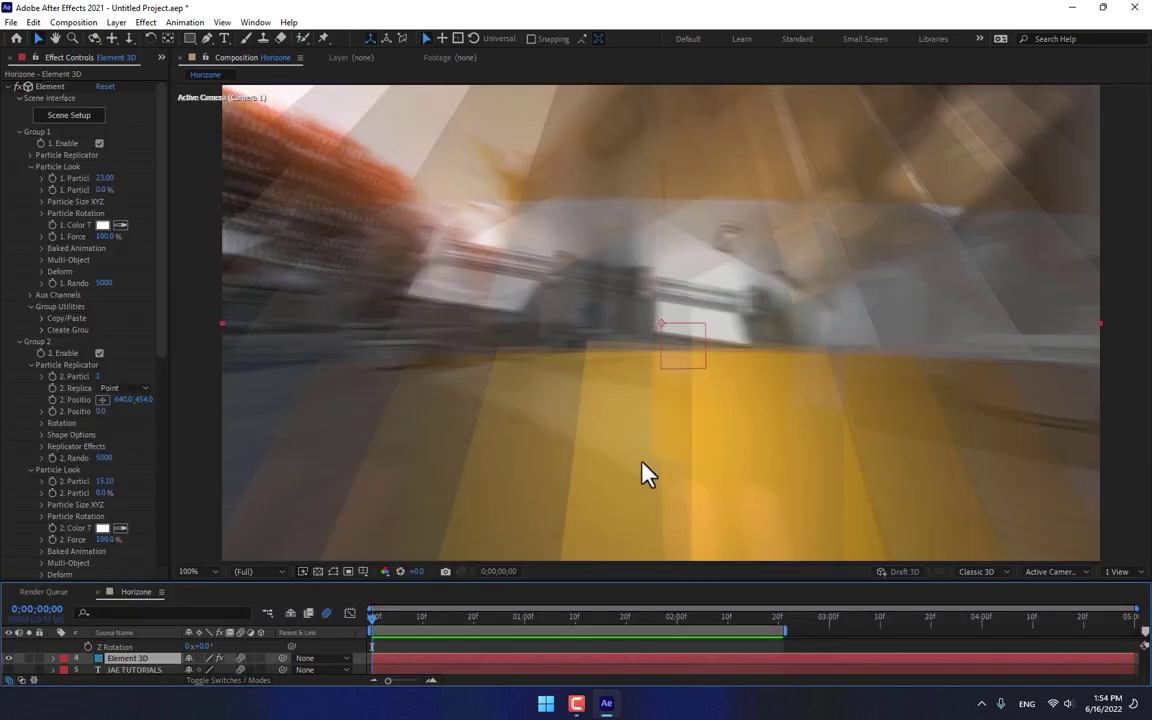
Replay the spin-and-morph animation as a RAM preview.
key("space")
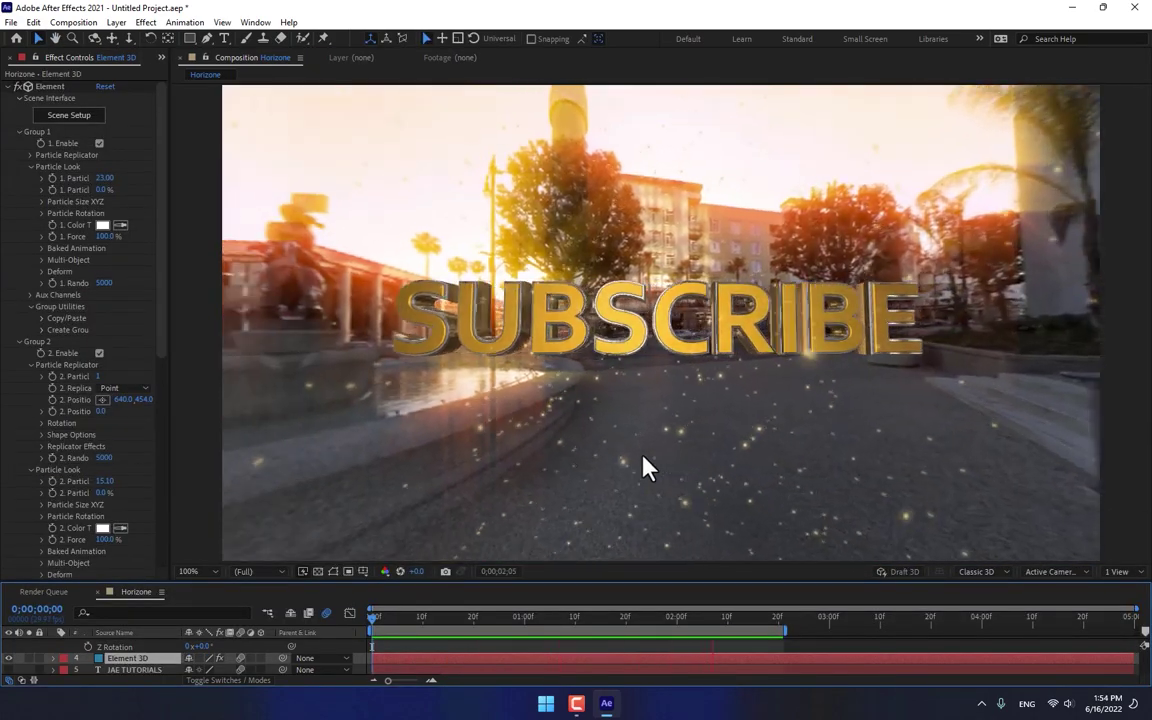